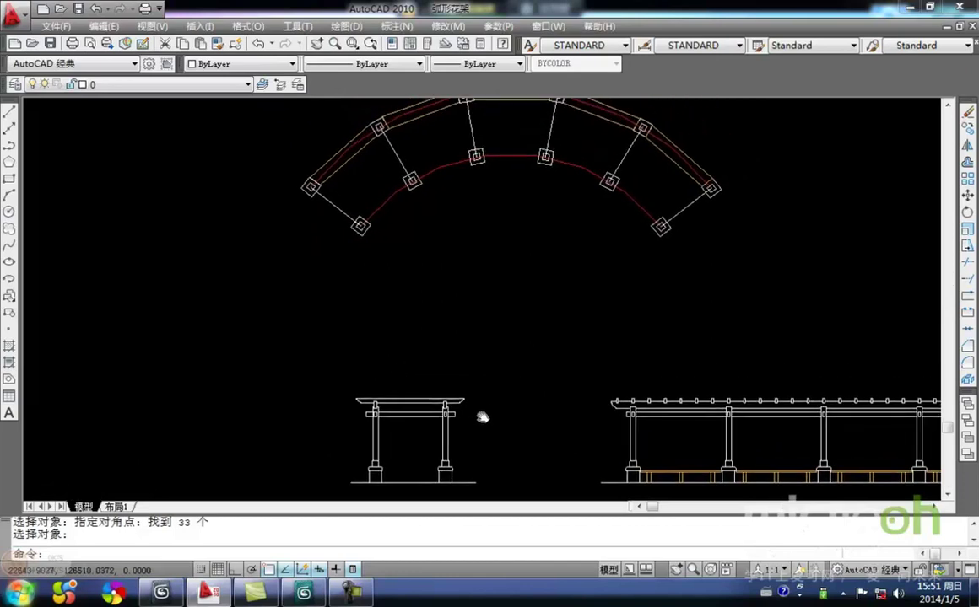
- Start writing a block to file (WBLOCK) and select the whole arc-shaped pergola plan as its objects
scroll(475, 398, up, 3)
middle_drag(516, 426, 478, 432)
middle_drag(509, 331, 467, 367)
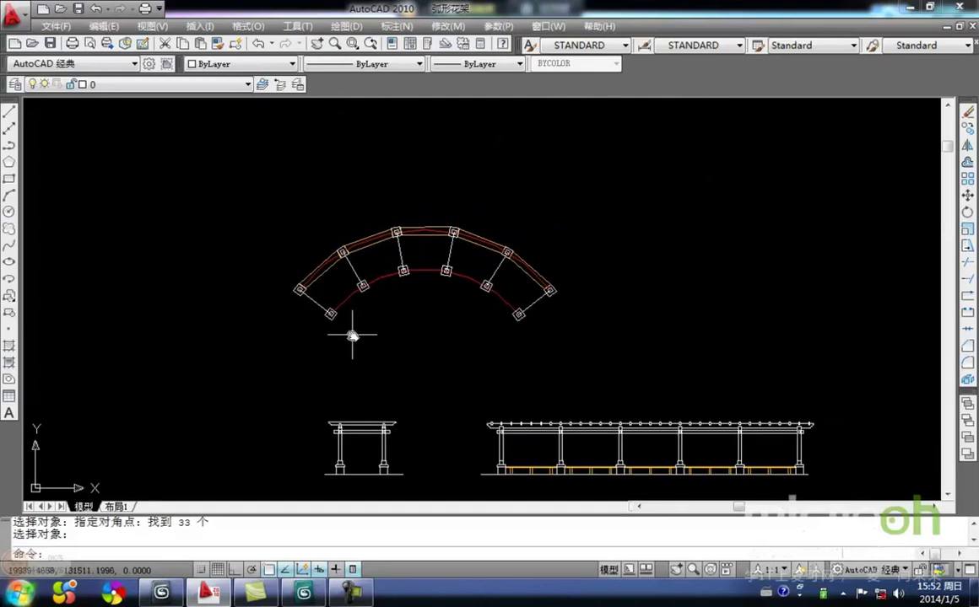
text(w)
key(Return)
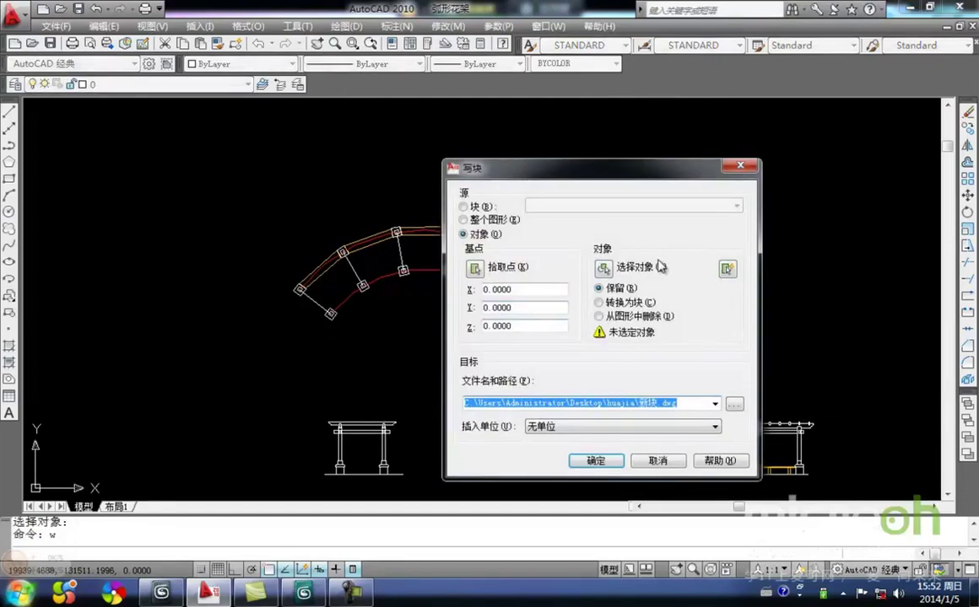
click(602, 268)
click(622, 366)
click(238, 174)
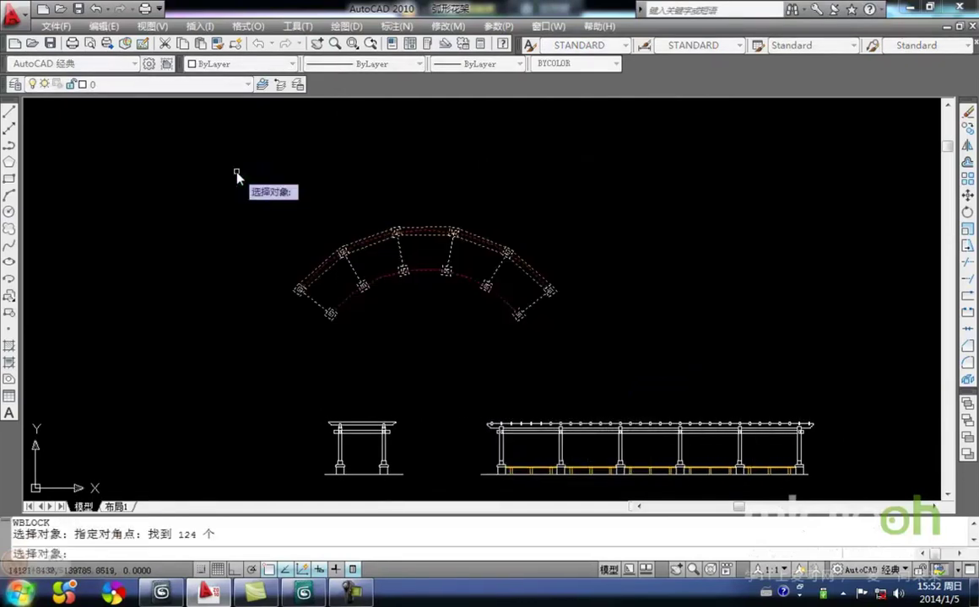
key(Return)
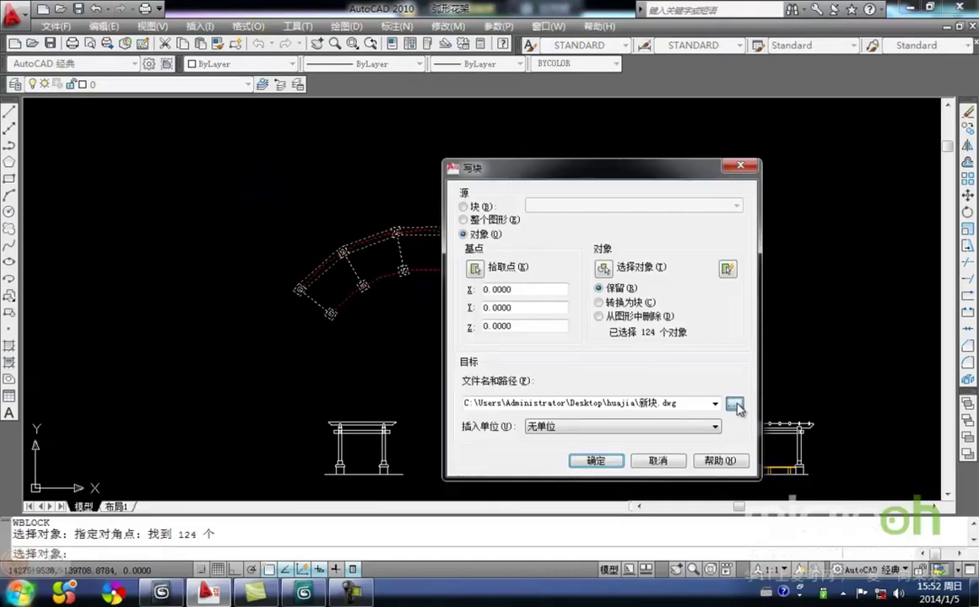
- Save the plan block as p in the huajia folder on the desktop
click(734, 405)
click(162, 329)
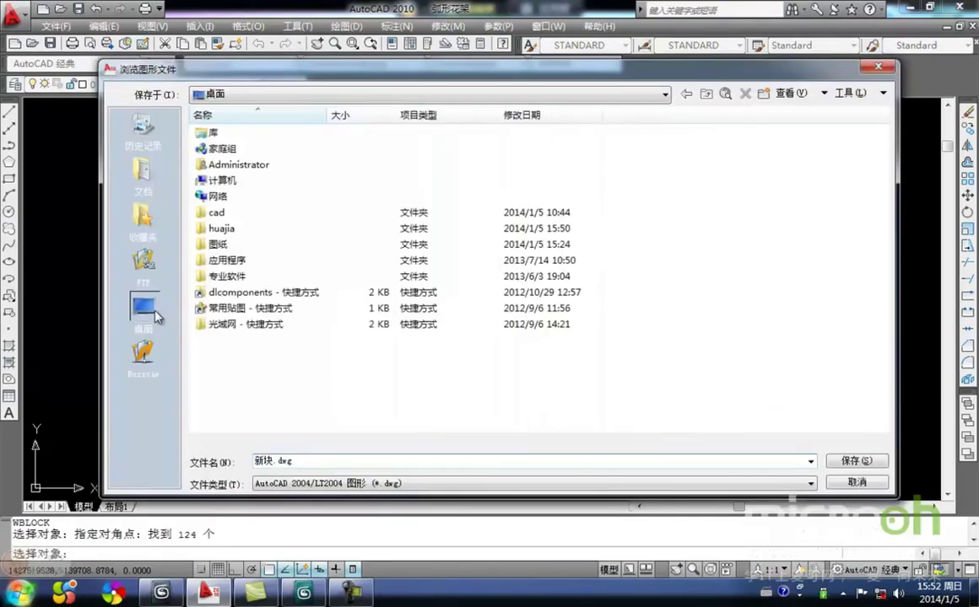
double_click(253, 232)
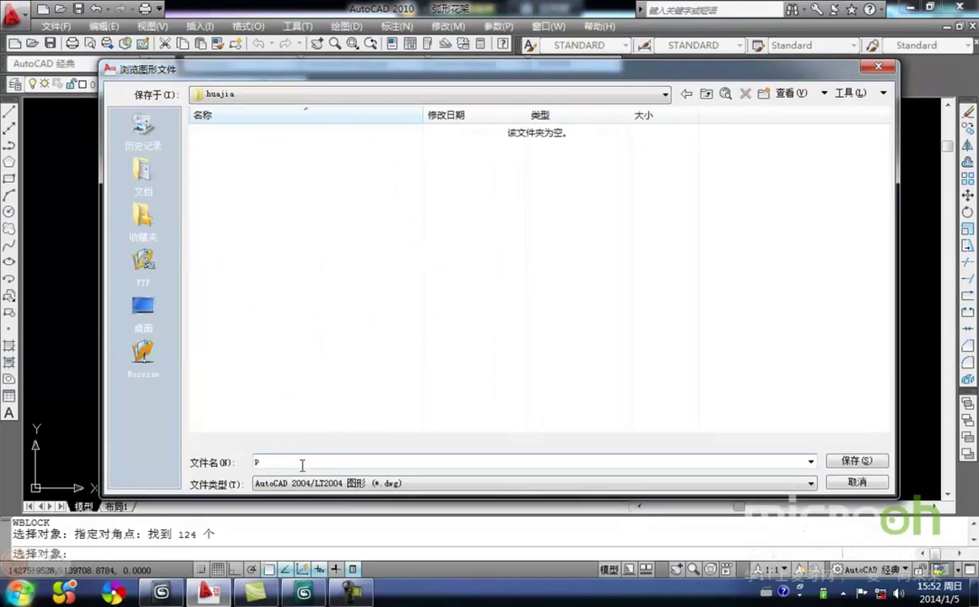
key(Return)
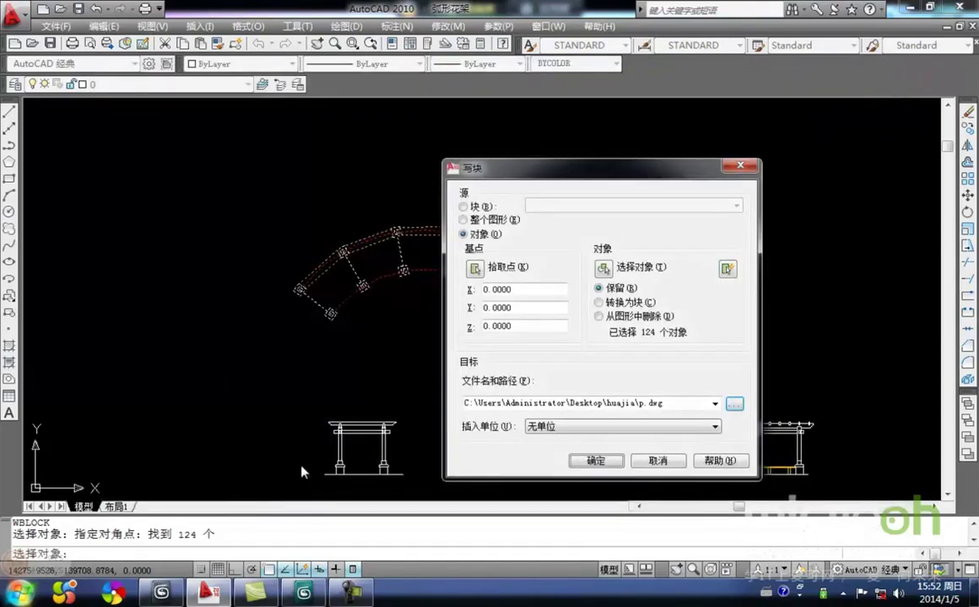
key(Return)
- Start another WBLOCK export and select the entire long front elevation with the benches as its objects
middle_drag(437, 344, 284, 249)
scroll(407, 298, up, 2)
mouse_move(403, 295)
middle_down()
mouse_move(406, 279)
mouse_move(338, 290)
middle_up()
text(w)
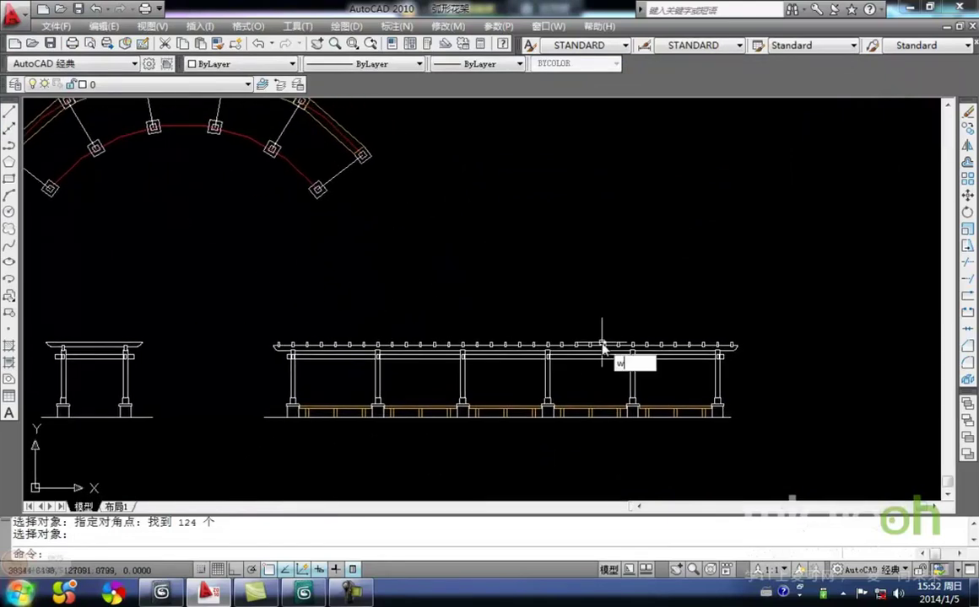
key(Return)
click(604, 267)
click(776, 447)
click(237, 291)
key(Return)
- Save the long elevation block as l1 in the huajia folder
click(733, 405)
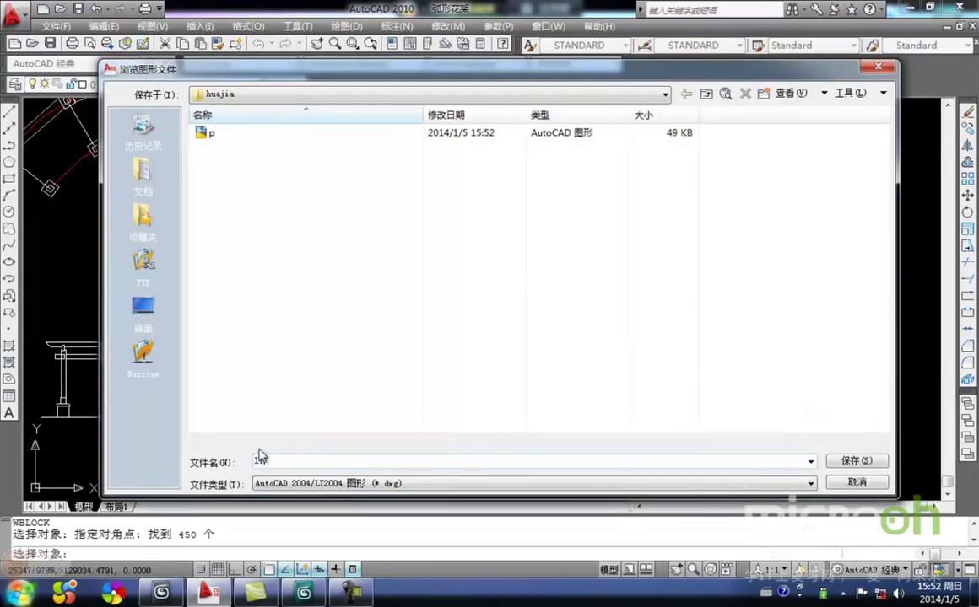
text(1)
key(Return)
key(Return)
- Write the two-post side elevation out with WBLOCK as drawing file l2 in the huajia folder
scroll(148, 348, up, 3)
text(w)
key(Return)
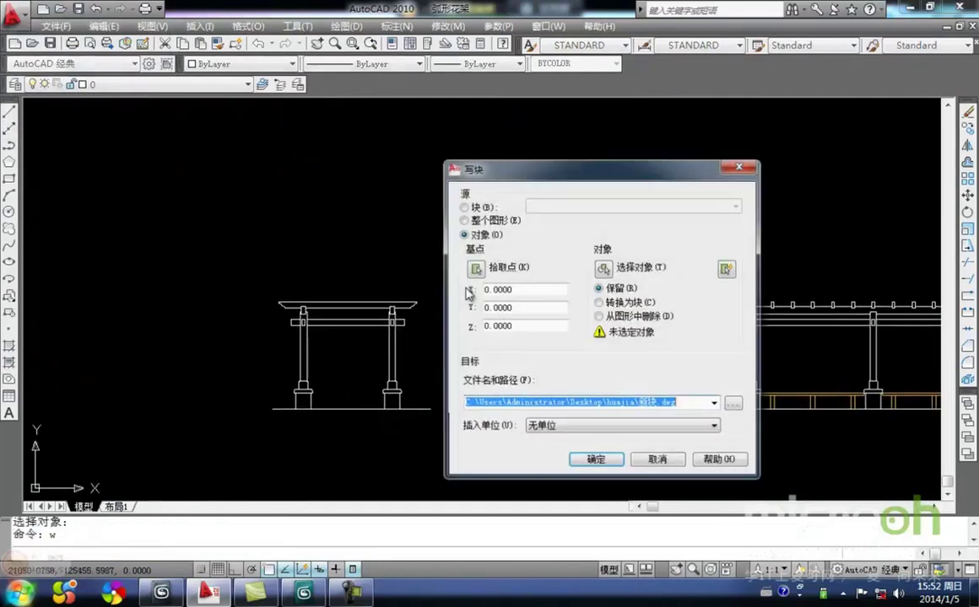
click(603, 268)
click(486, 445)
click(218, 259)
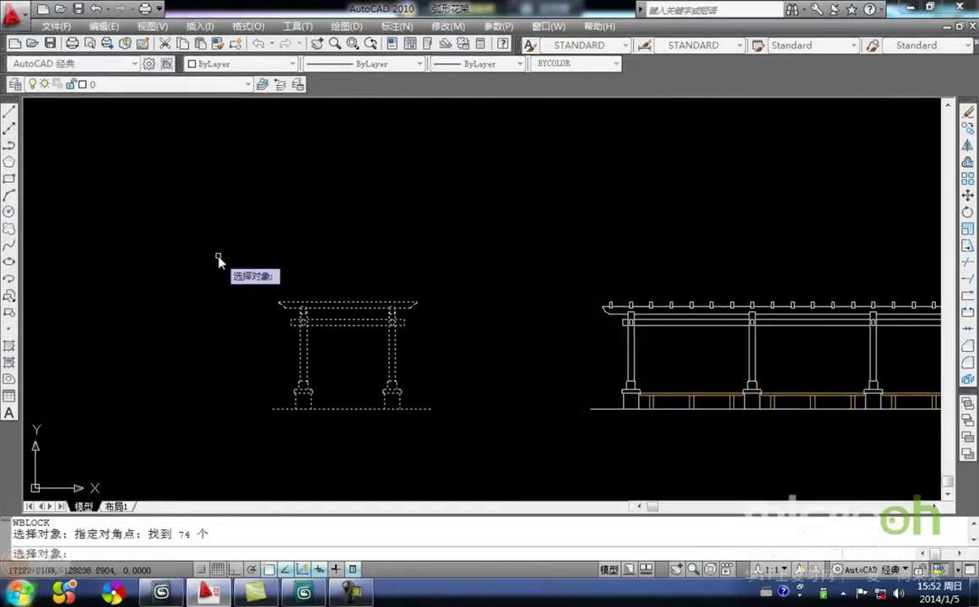
key(Return)
click(733, 406)
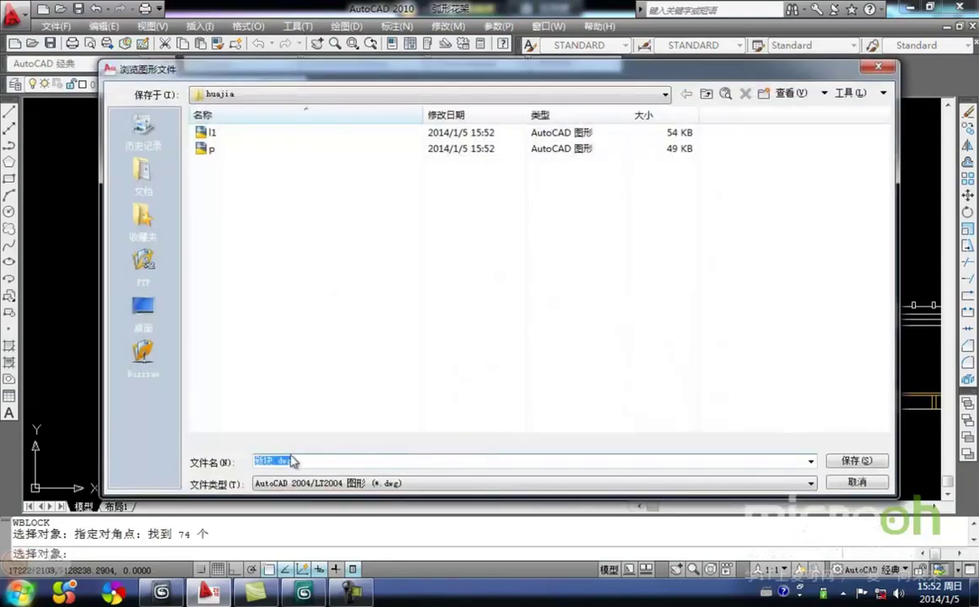
text(12)
key(Return)
key(Return)
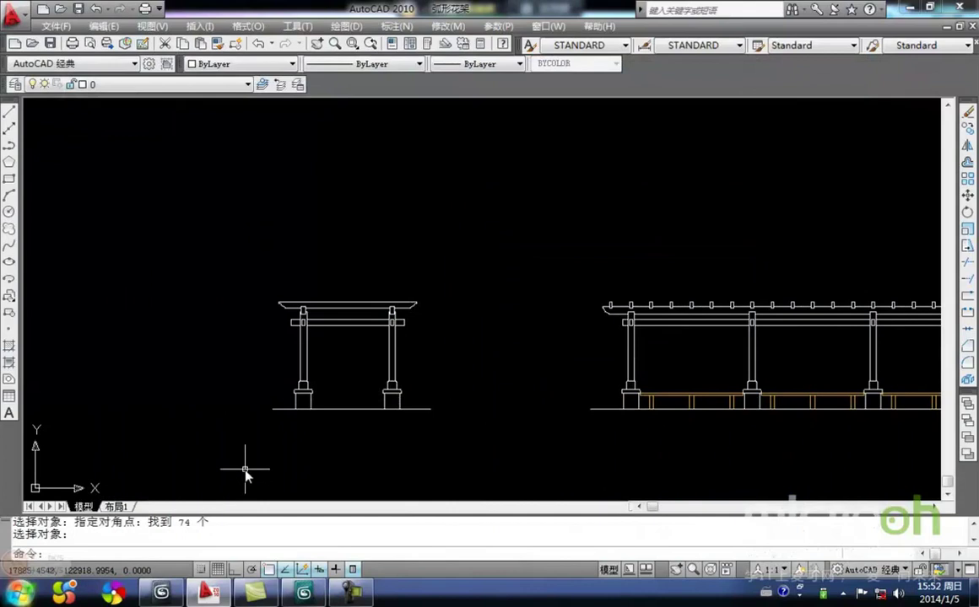
scroll(397, 329, down, 5)
middle_drag(428, 315, 371, 334)
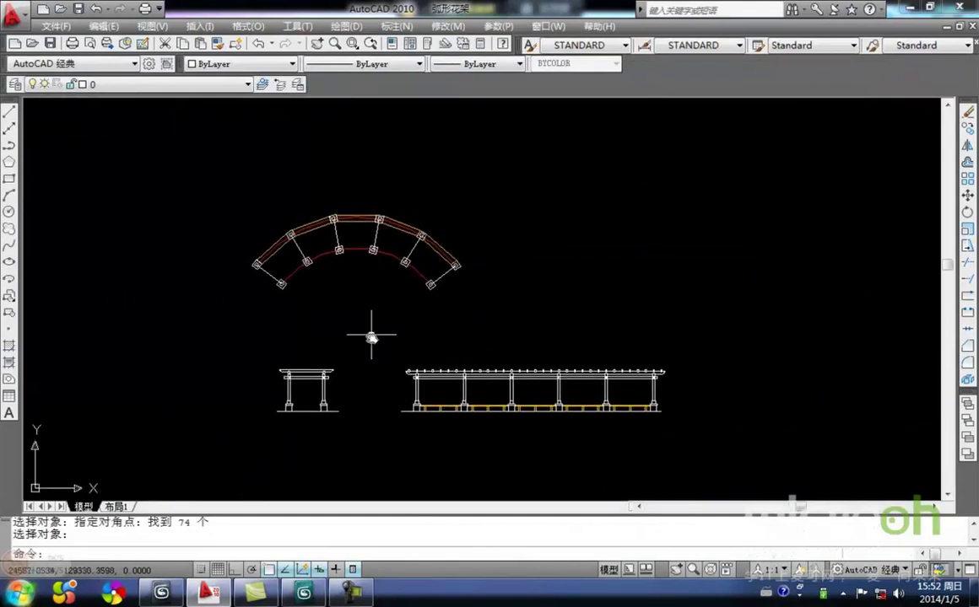
scroll(371, 332, up, 3)
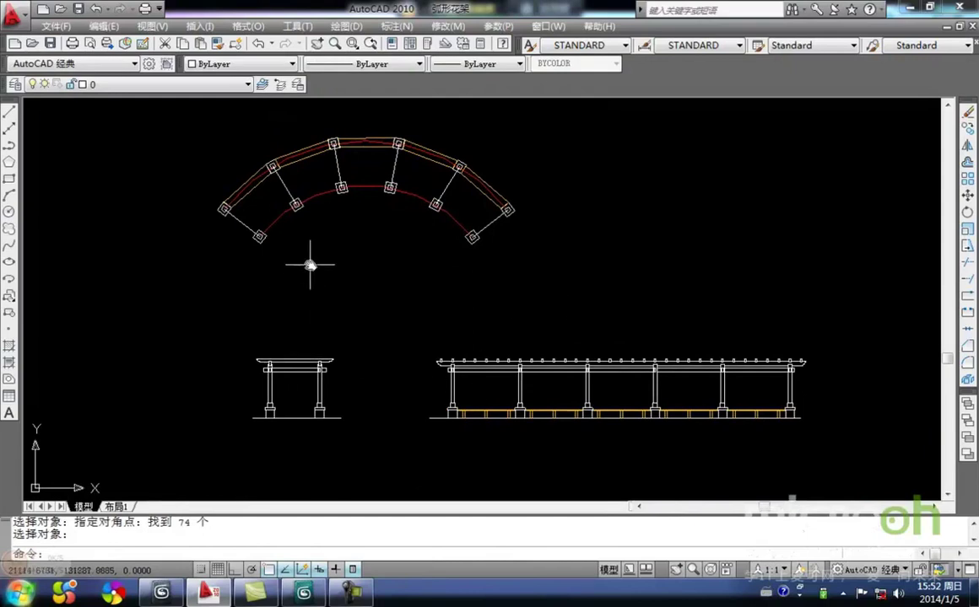
middle_drag(356, 385, 357, 370)
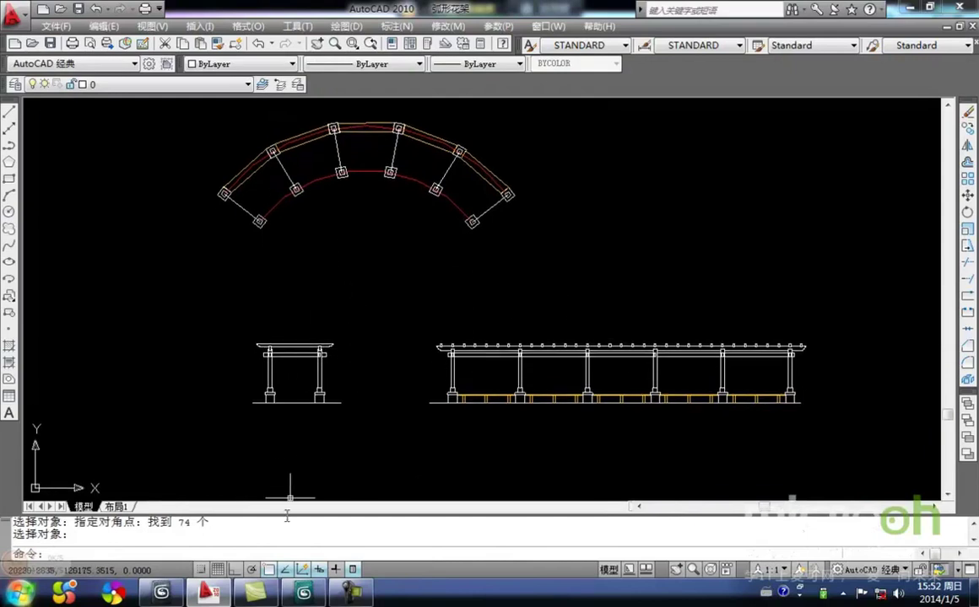
- Switch to 3ds Max, change the snaps toggle to 2.5D and set the angle snap increment to 10 degrees
click(301, 595)
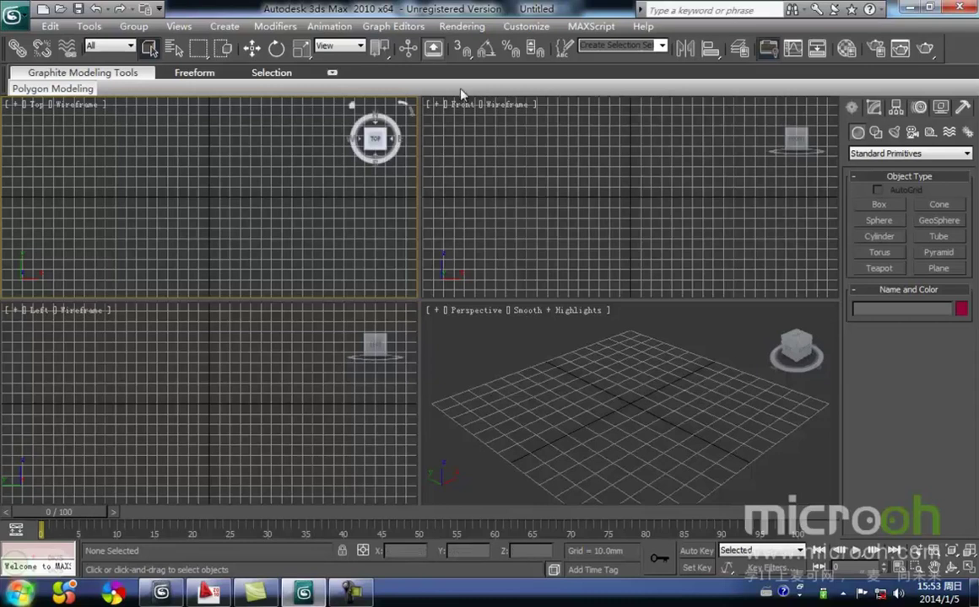
drag(462, 52, 470, 101)
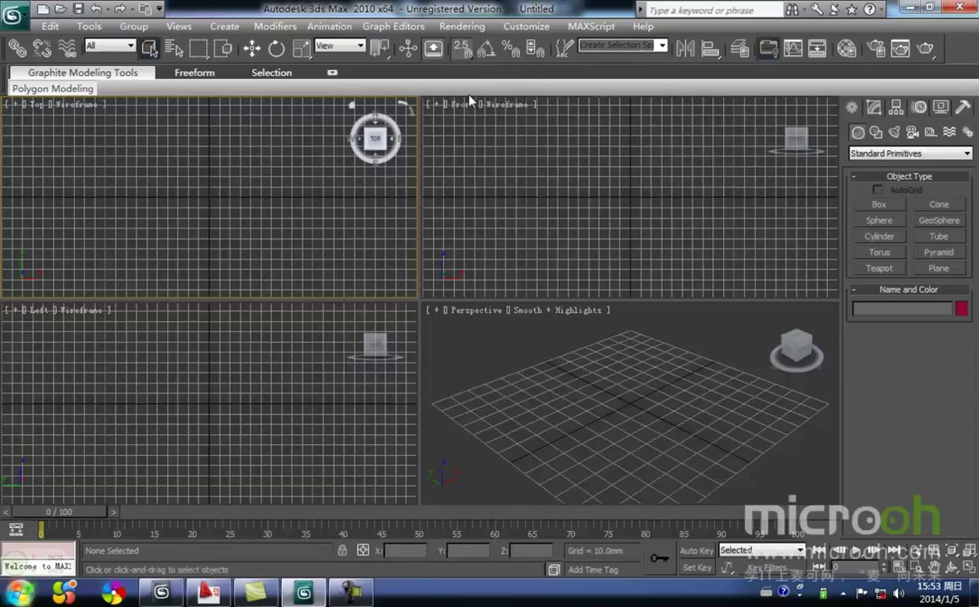
right_click(486, 50)
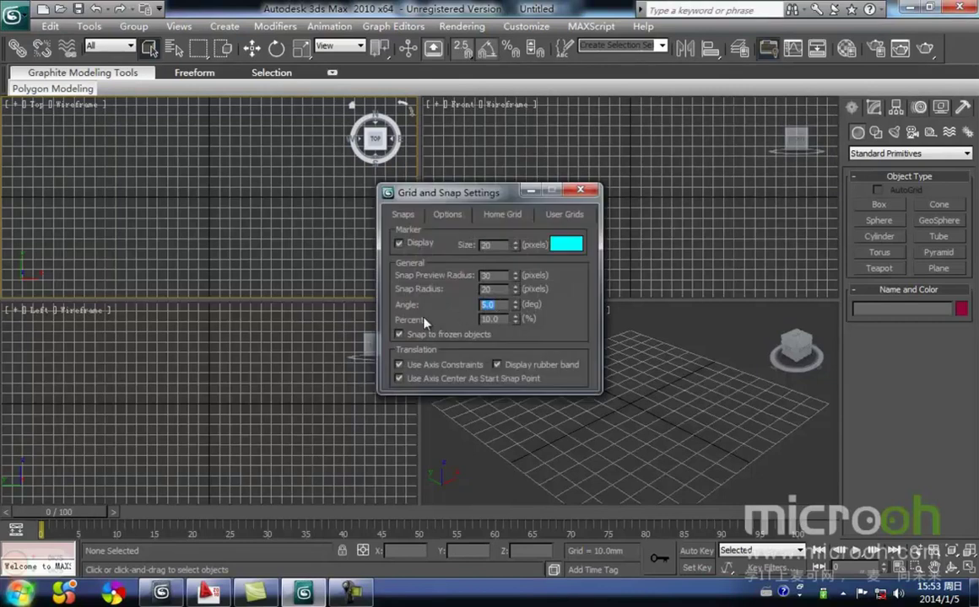
text(10)
key(Return)
click(583, 194)
- Set the metric display units to Millimeters and confirm the system unit scale as 1 unit = 1.0 millimeters
click(526, 26)
click(547, 225)
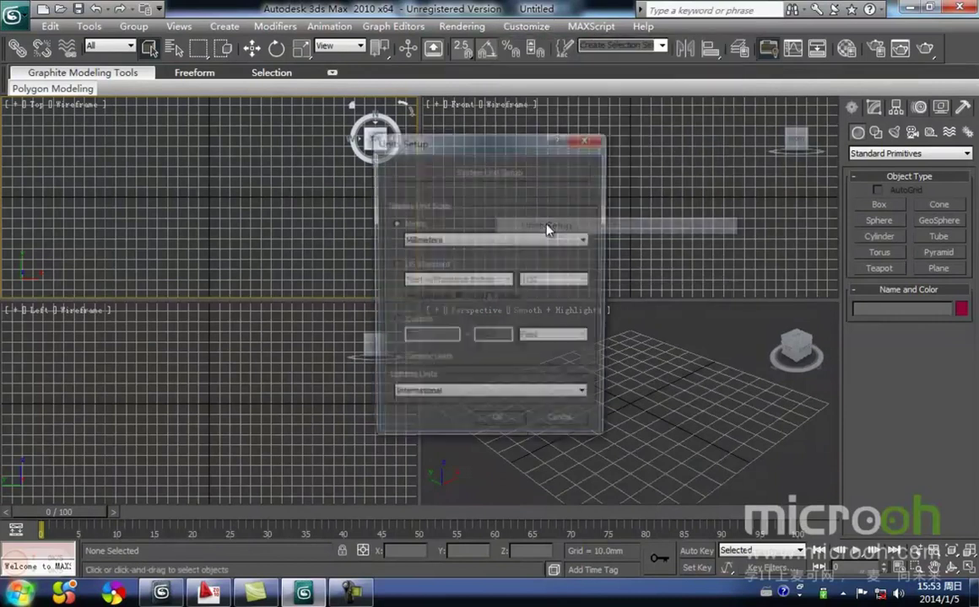
click(417, 240)
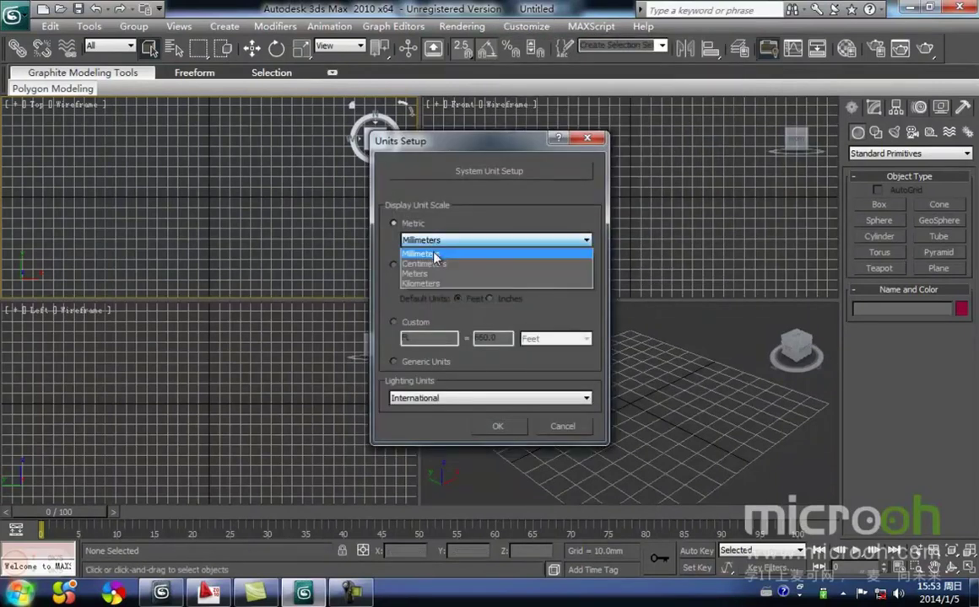
click(436, 254)
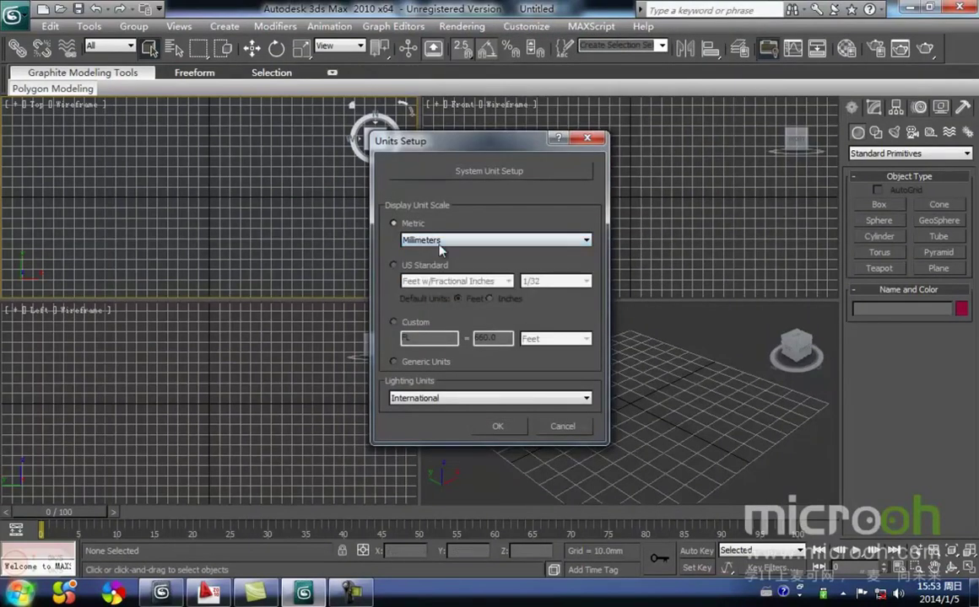
click(491, 172)
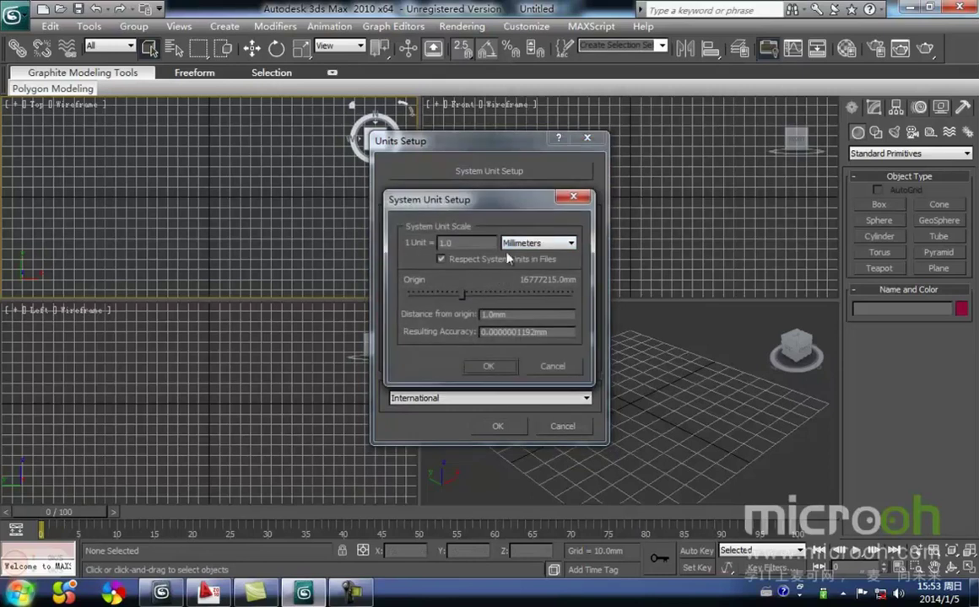
click(509, 372)
click(505, 426)
- Hide the grid in all four viewports and maximize the Top viewport
click(507, 400)
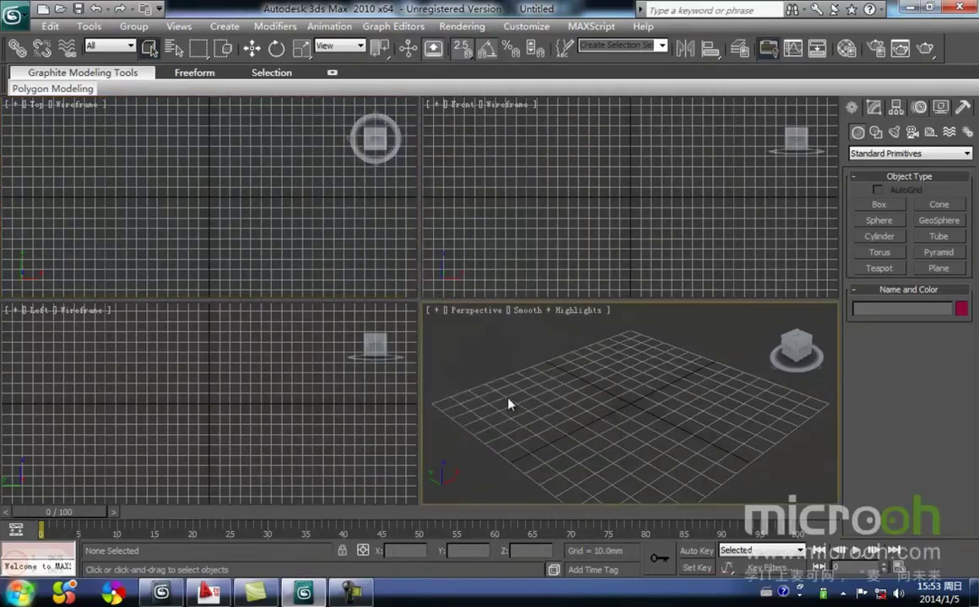
click(273, 243)
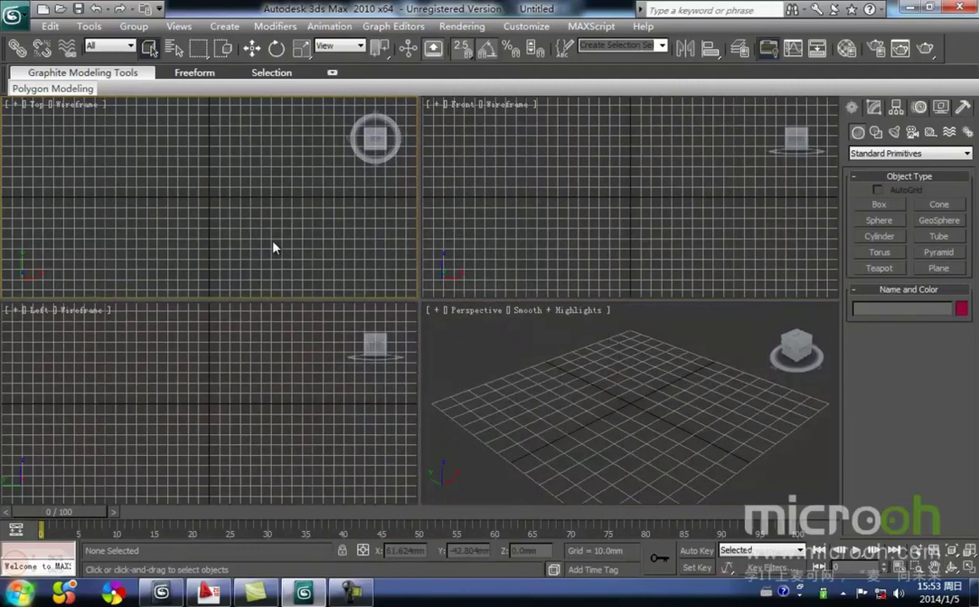
key(g)
click(469, 230)
key(g)
click(282, 403)
key(g)
click(618, 396)
key(g)
click(107, 173)
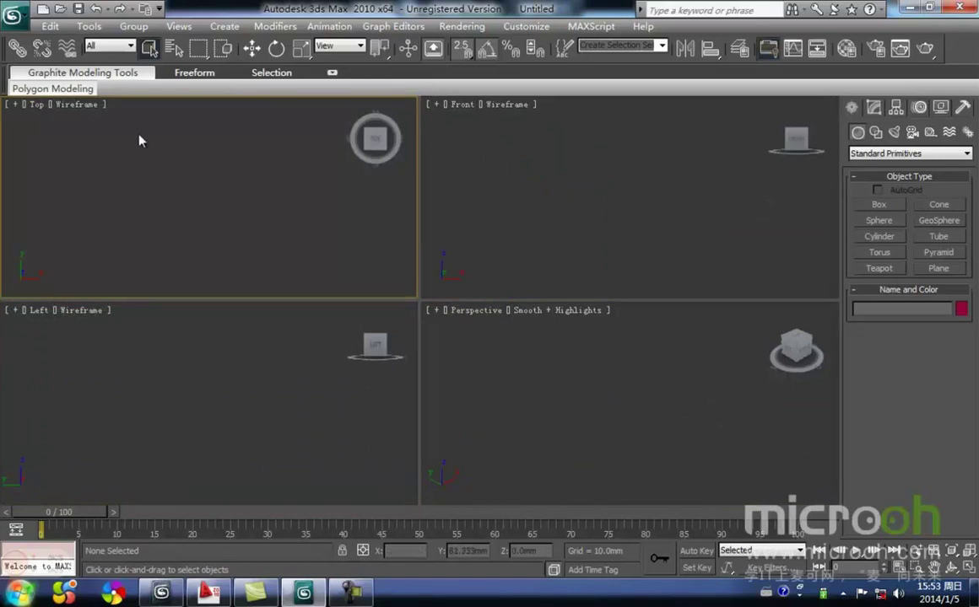
click(970, 569)
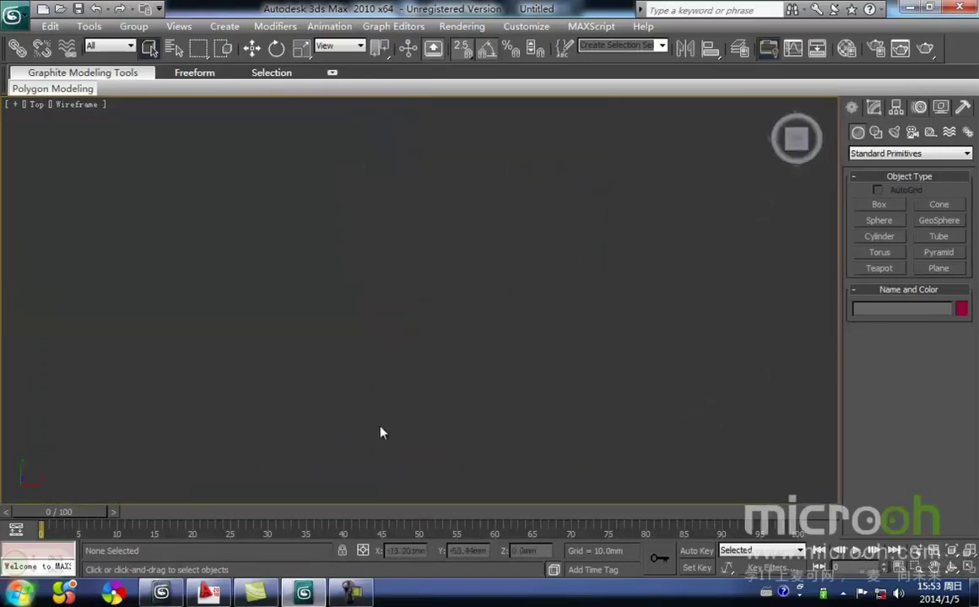
- Import the AutoCAD drawing p from the desktop's huajia folder with the default import options
click(13, 14)
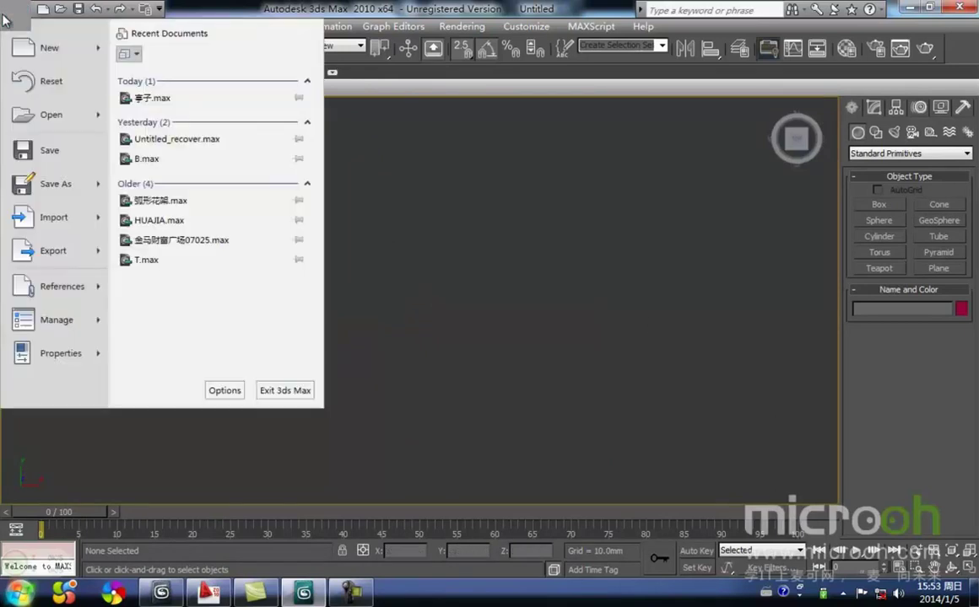
mouse_move(72, 220)
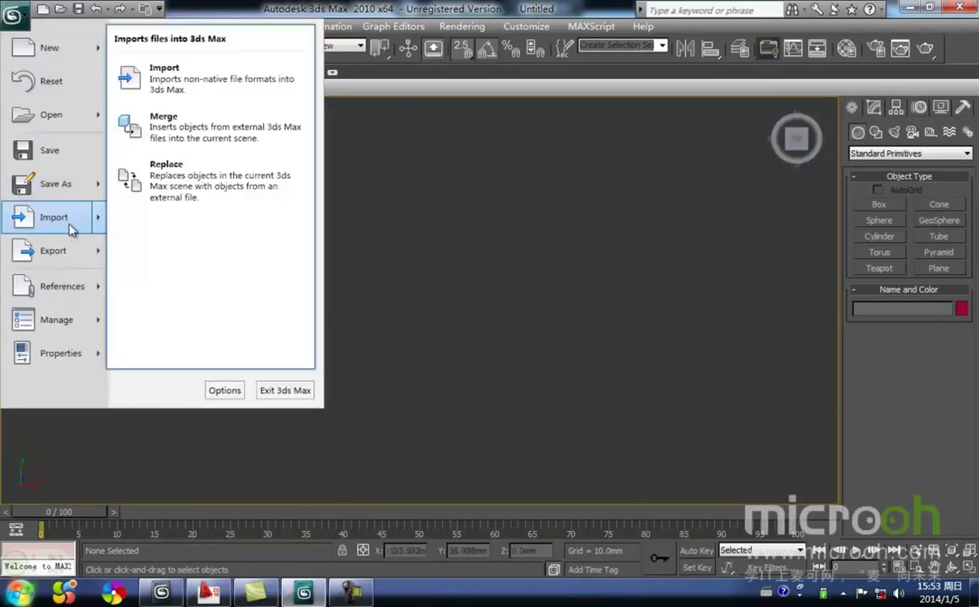
click(186, 82)
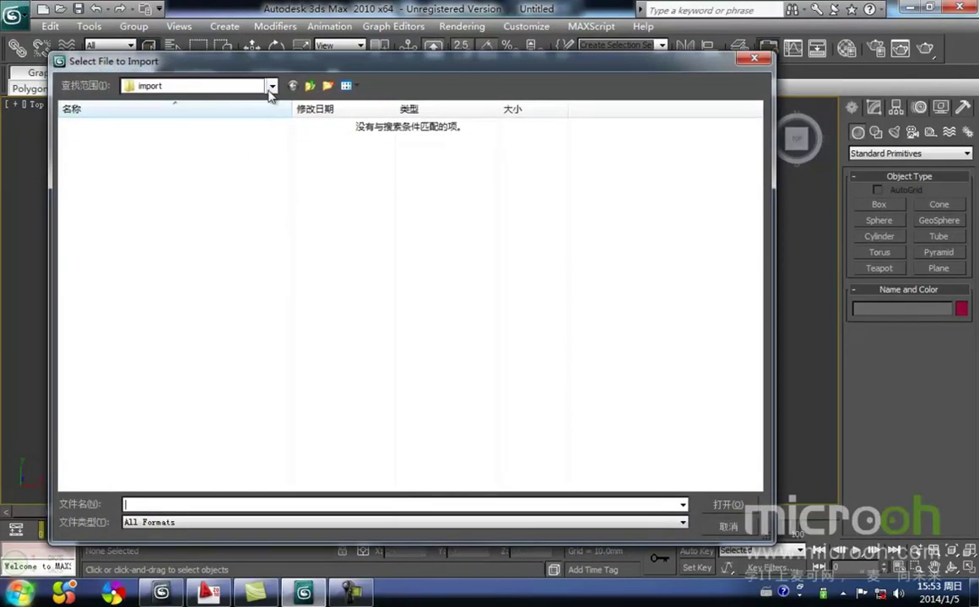
click(246, 85)
click(148, 115)
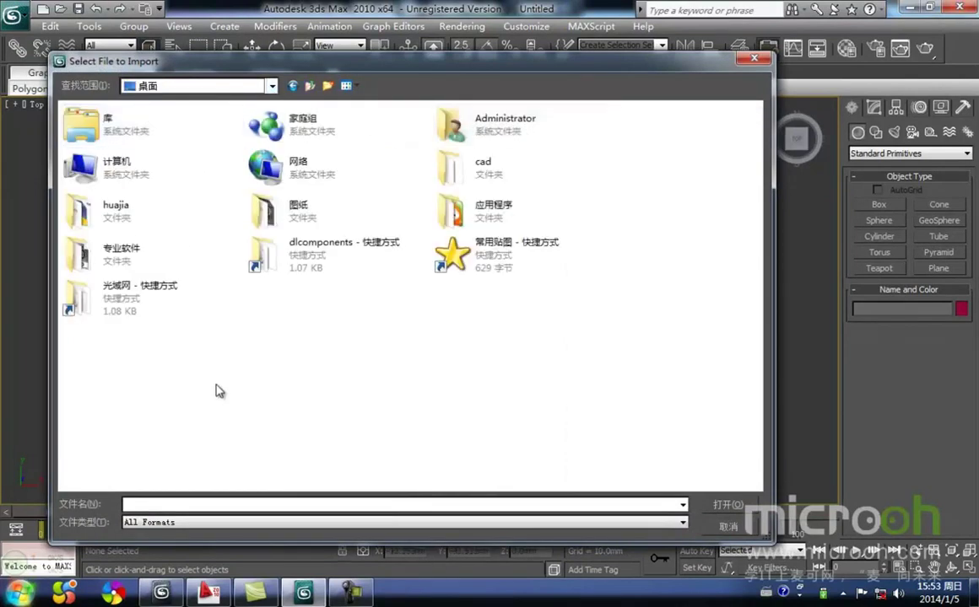
double_click(155, 226)
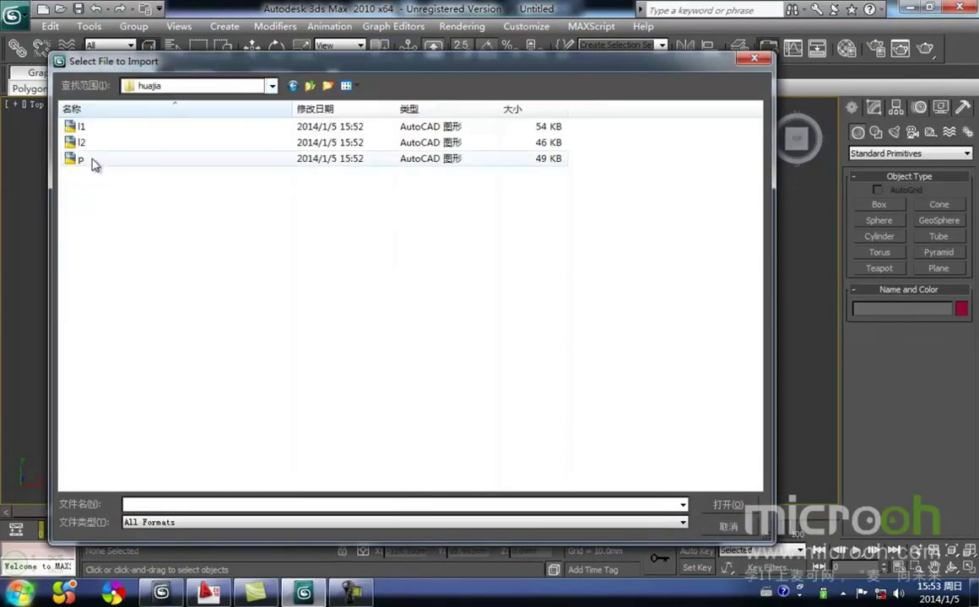
click(93, 158)
click(727, 514)
click(515, 505)
scroll(417, 397, down, 5)
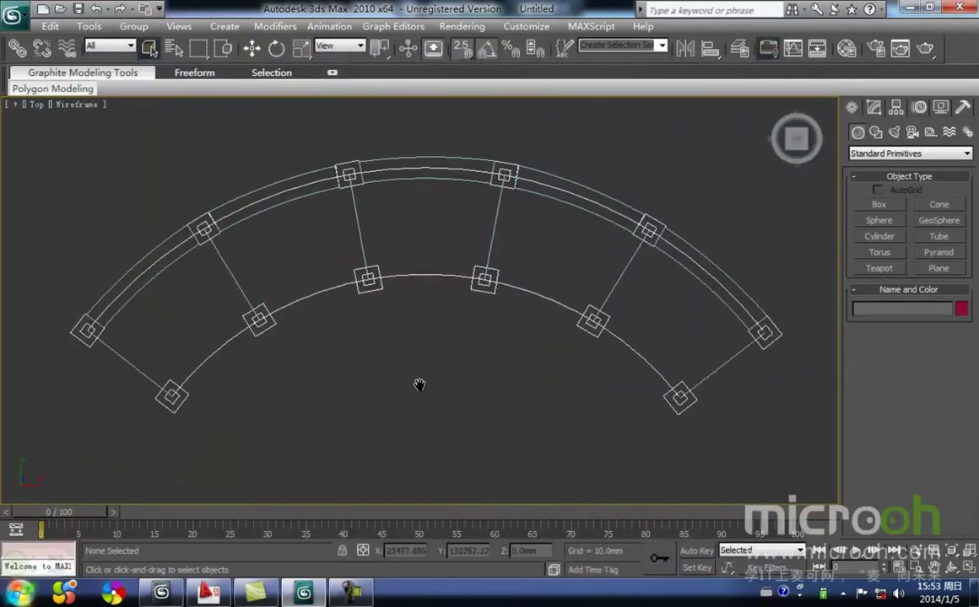
- Select all the imported plan shapes and combine them into one group with the default name
drag(692, 423, 205, 216)
click(133, 26)
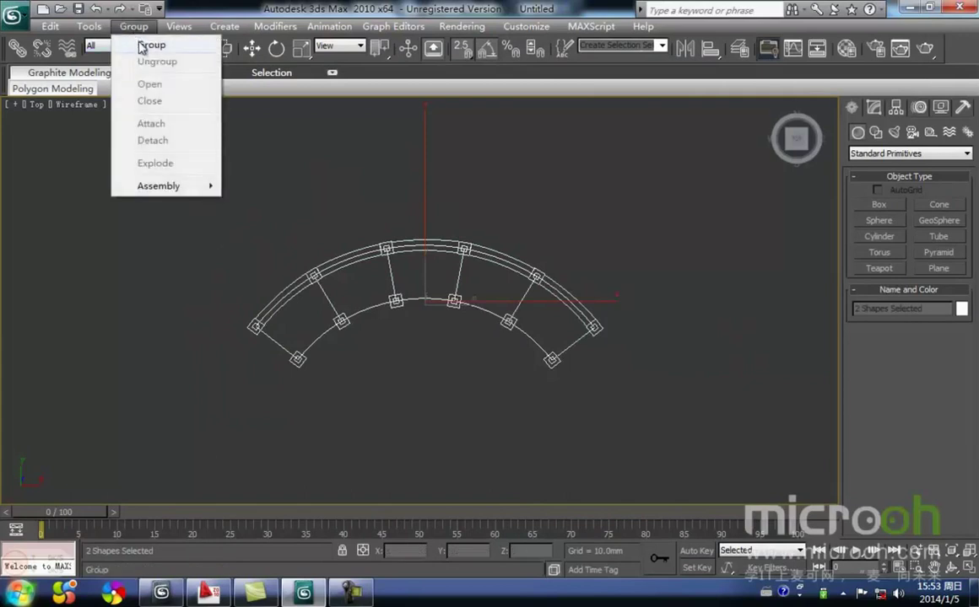
click(142, 43)
click(497, 323)
- Move the grouped plan to the world origin by setting its X and Y coordinates to 0
drag(472, 358, 361, 215)
click(251, 48)
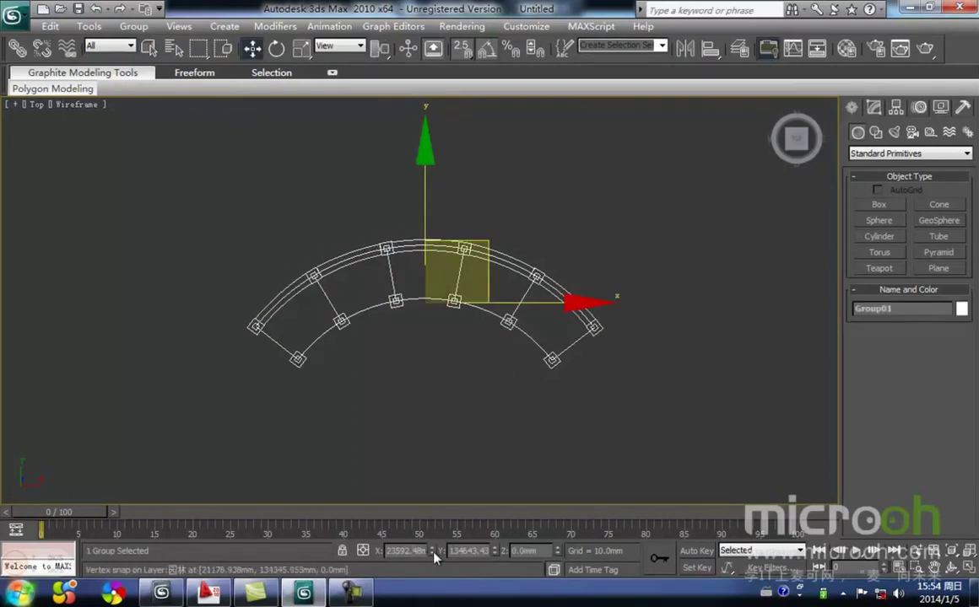
right_click(432, 553)
right_click(494, 552)
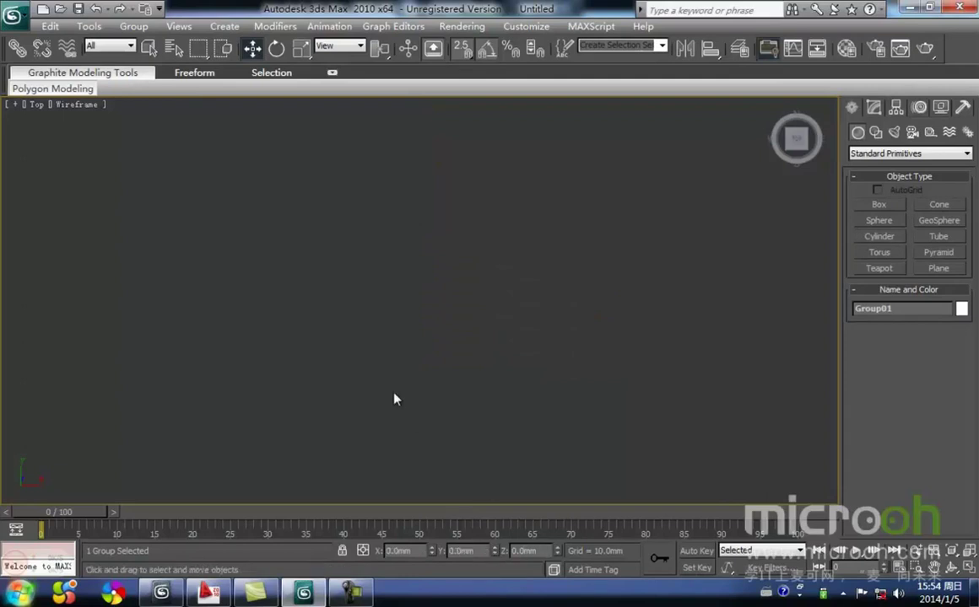
key(z)
click(455, 380)
drag(487, 369, 300, 216)
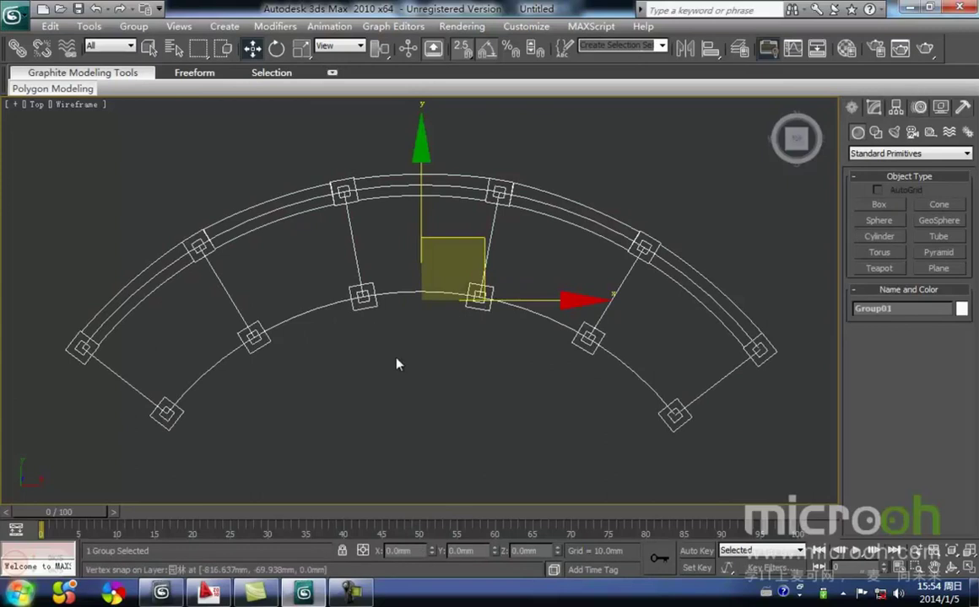
- Create a new layer named p in the layer manager
click(739, 48)
drag(661, 171, 655, 166)
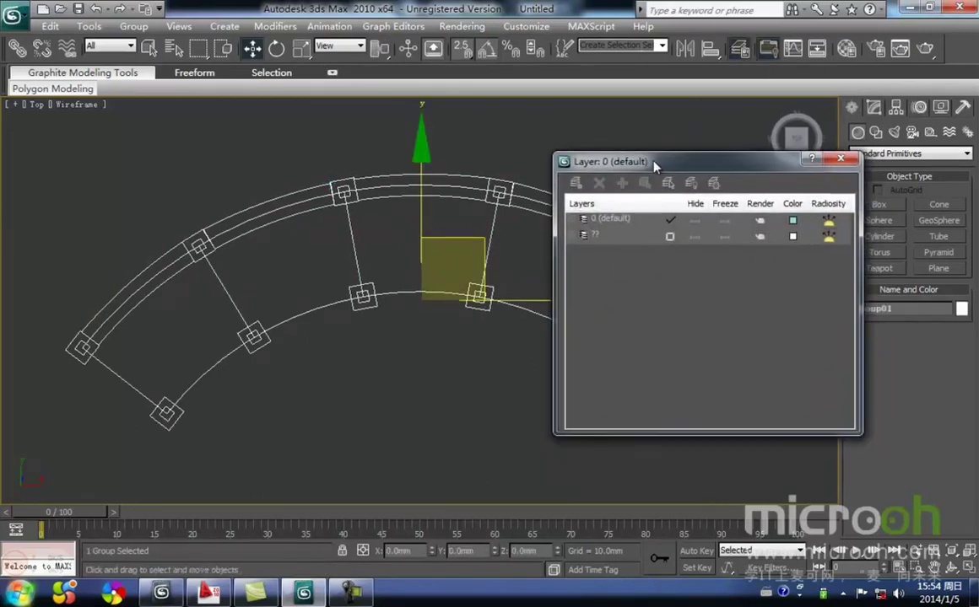
click(575, 183)
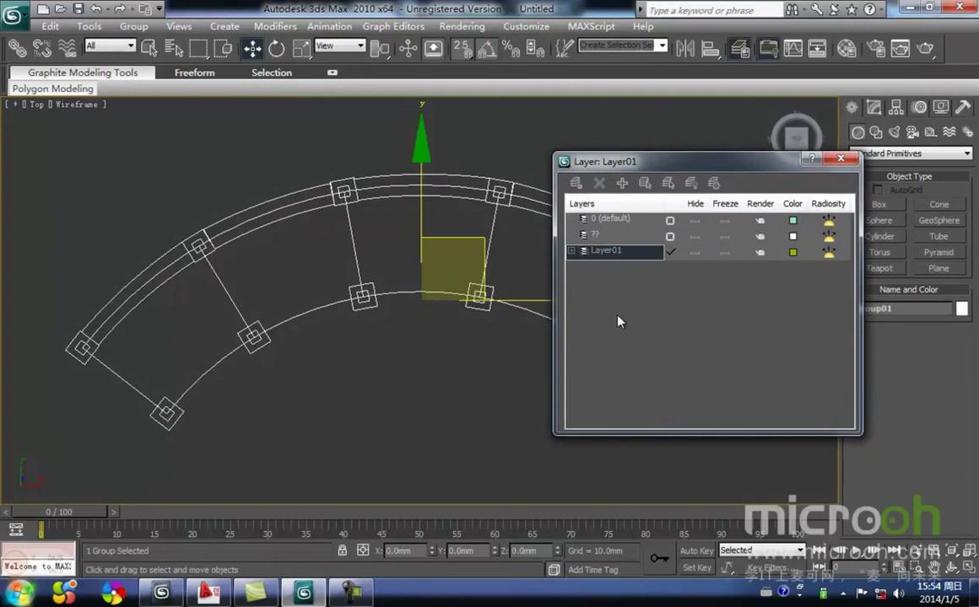
click(623, 252)
text(p)
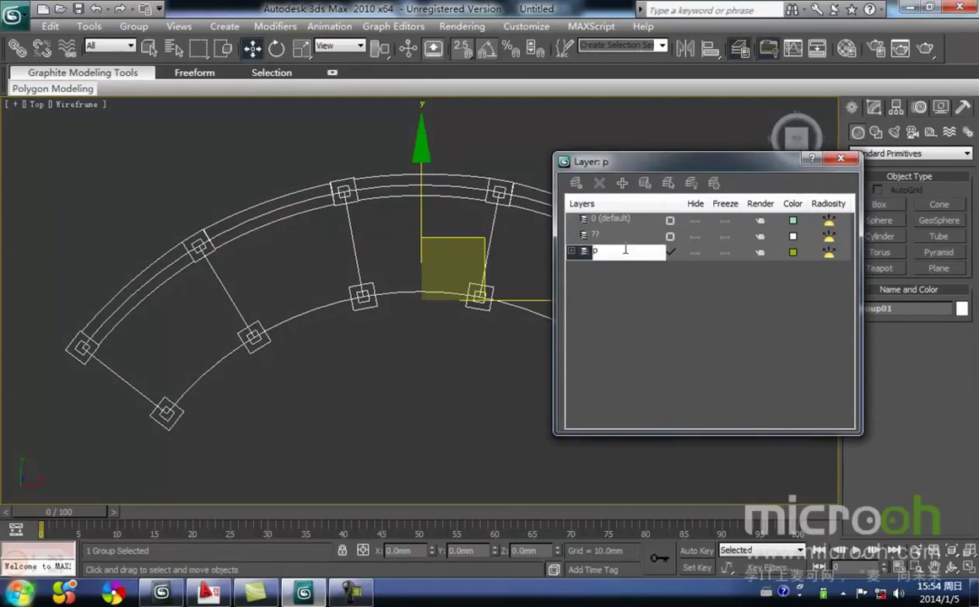
- Add the plan group to layer p and freeze that layer
click(454, 348)
click(422, 293)
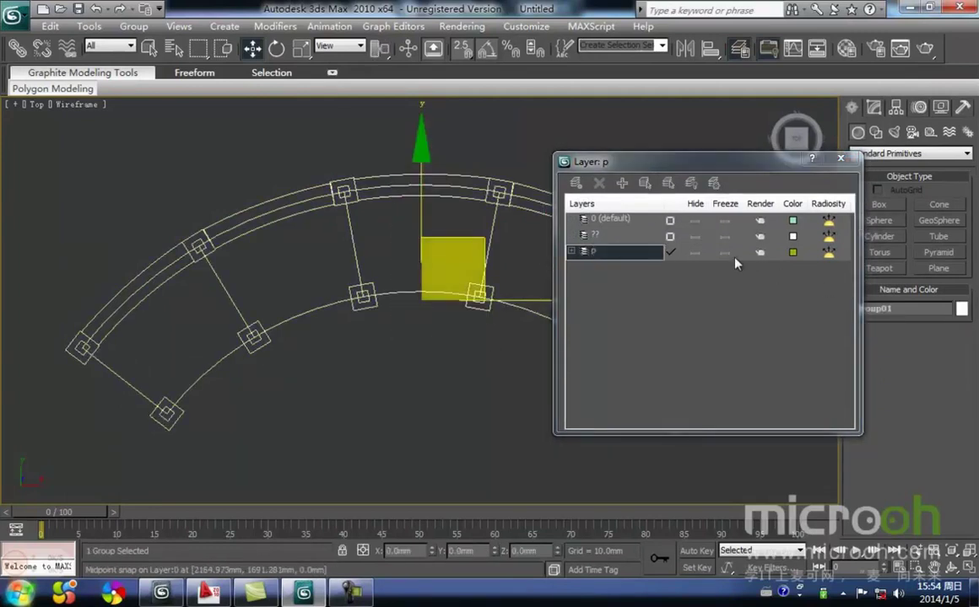
click(622, 184)
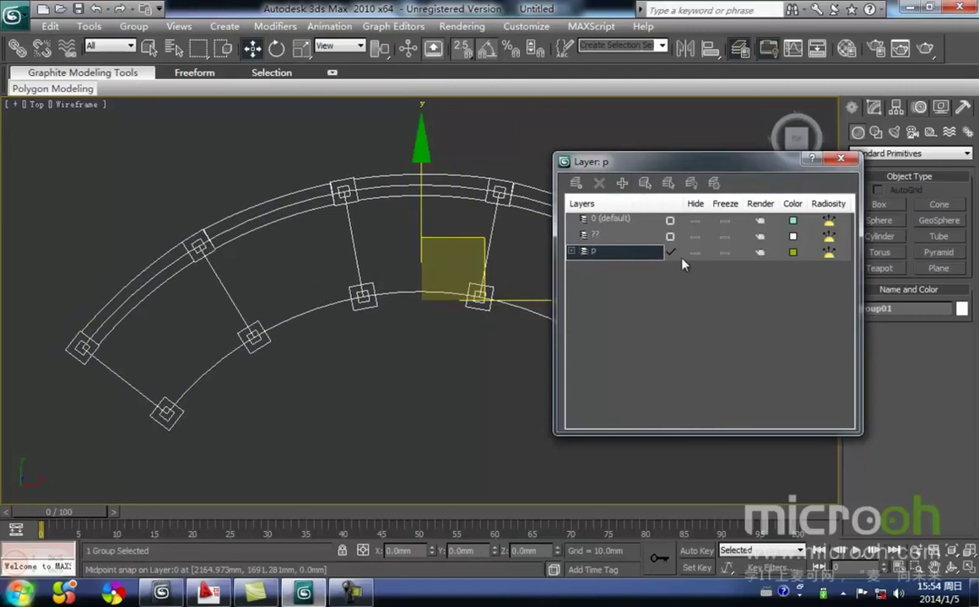
click(723, 251)
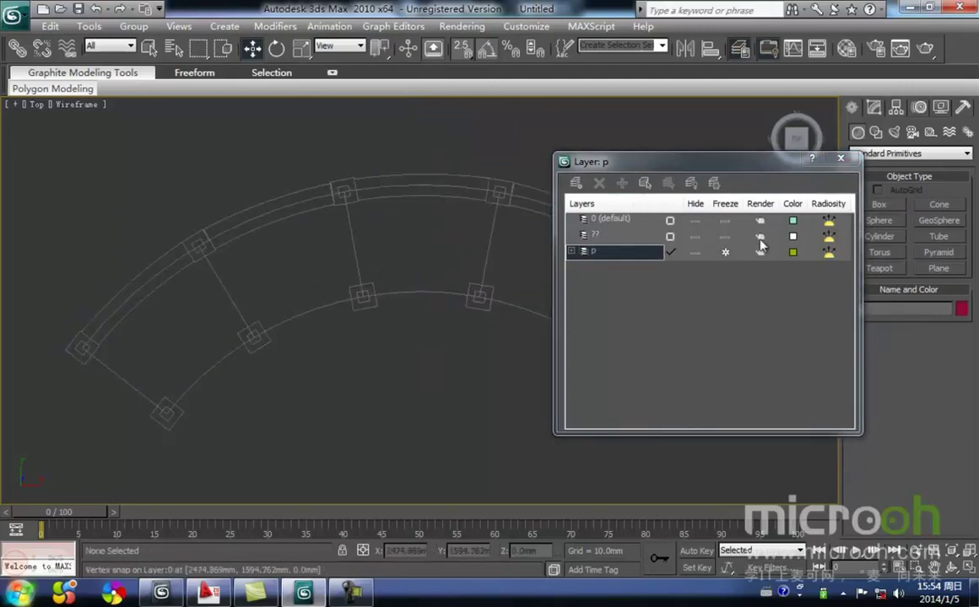
click(840, 158)
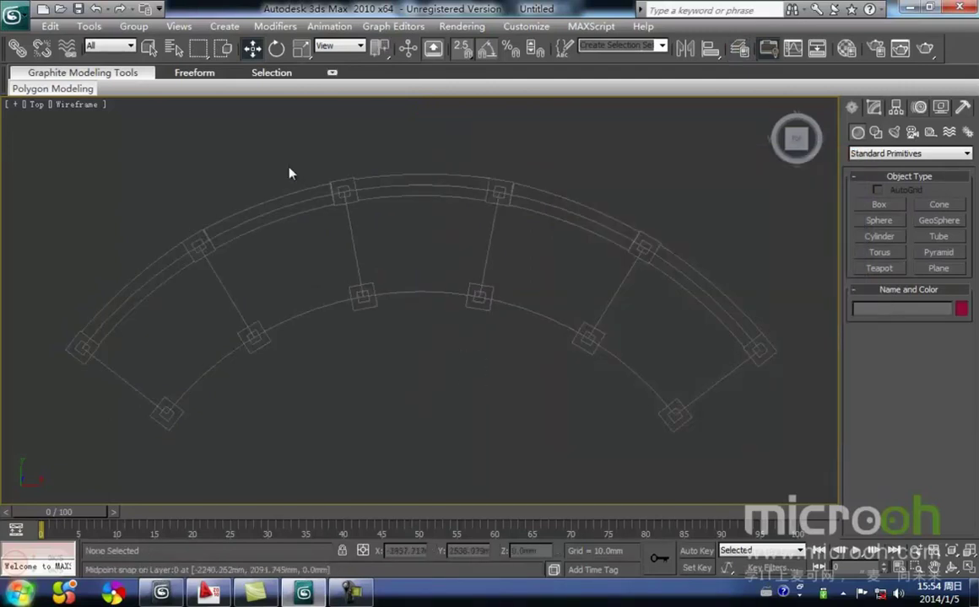
- Import the AutoCAD drawing l1 from the huajia folder with the default import options
click(13, 15)
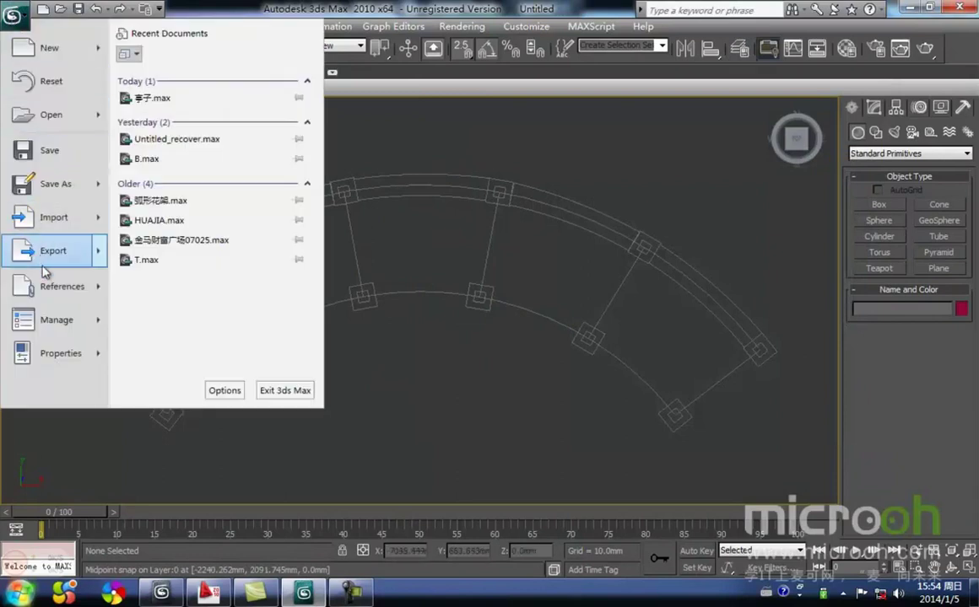
mouse_move(70, 219)
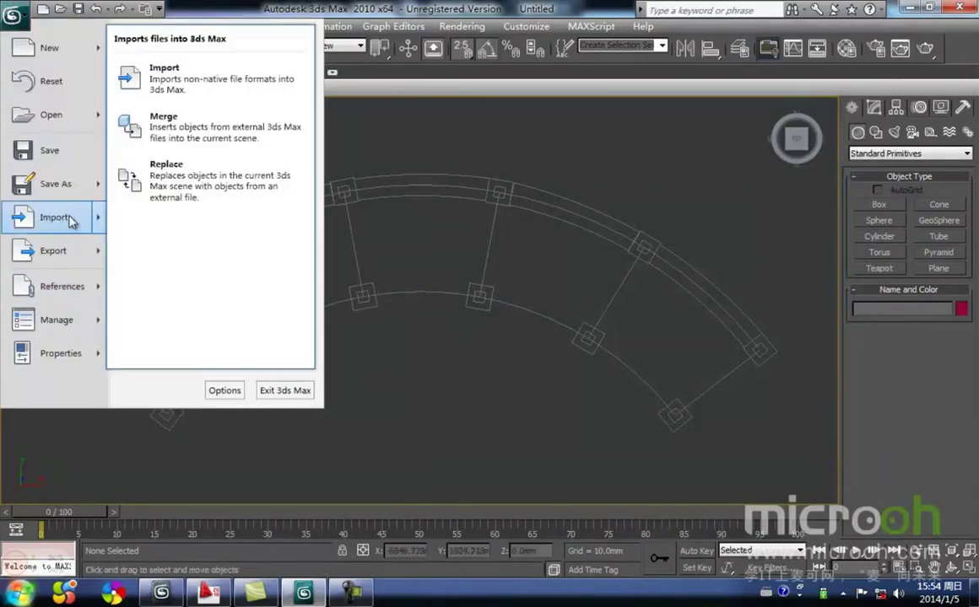
click(187, 108)
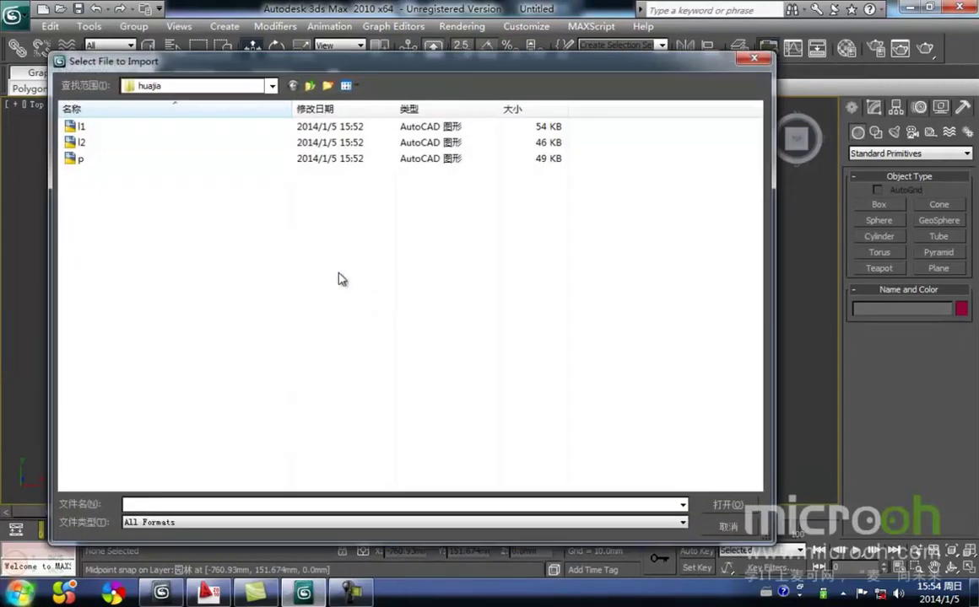
click(101, 128)
click(727, 504)
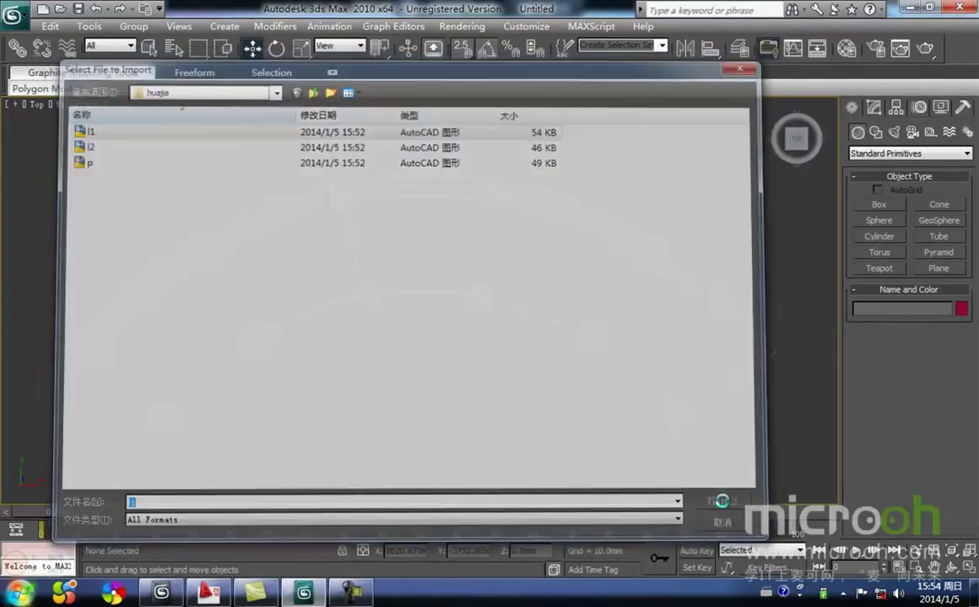
click(523, 507)
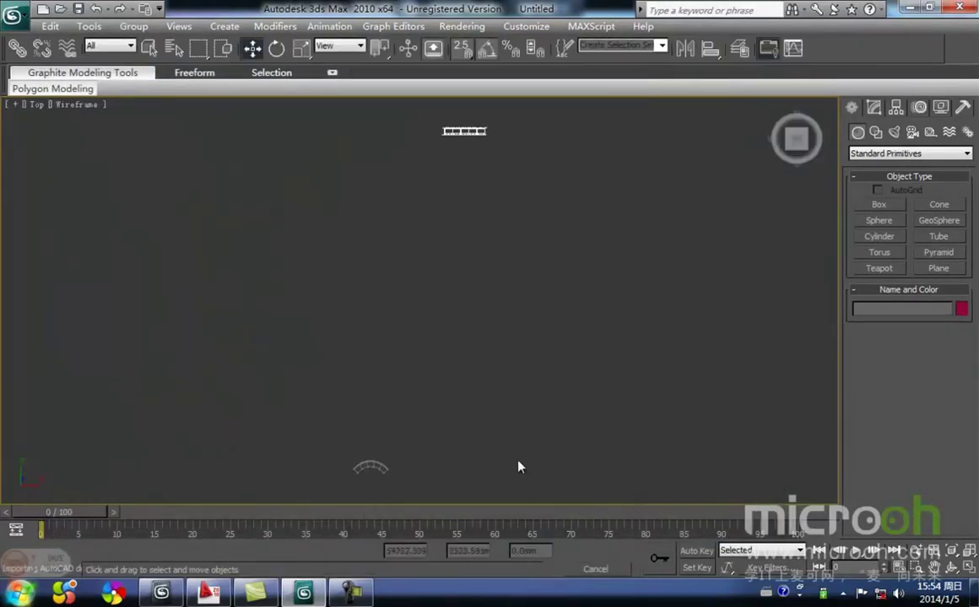
- Select the imported front elevation and make it a group with the default name
middle_drag(469, 180, 456, 312)
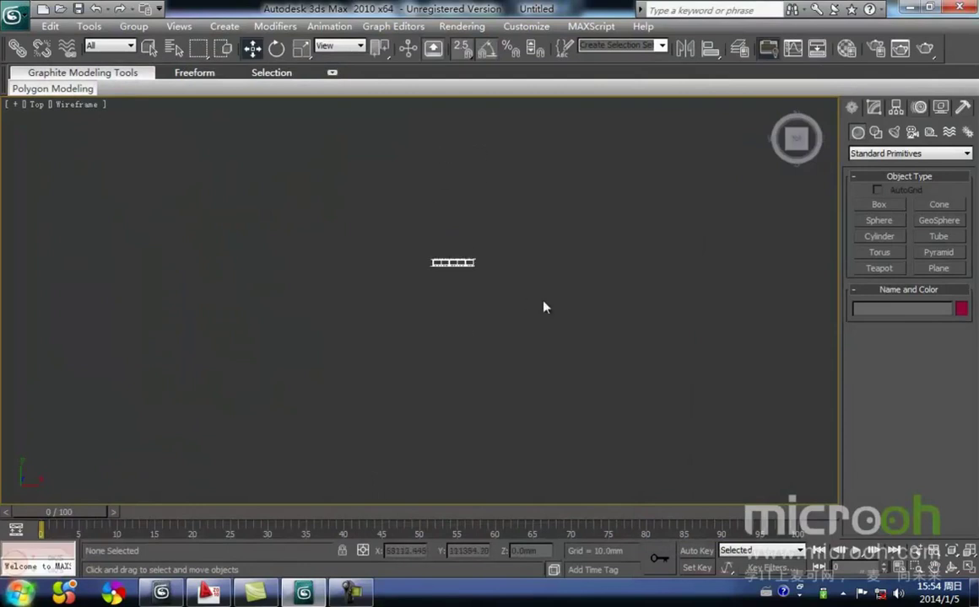
drag(544, 303, 283, 176)
click(128, 30)
click(152, 41)
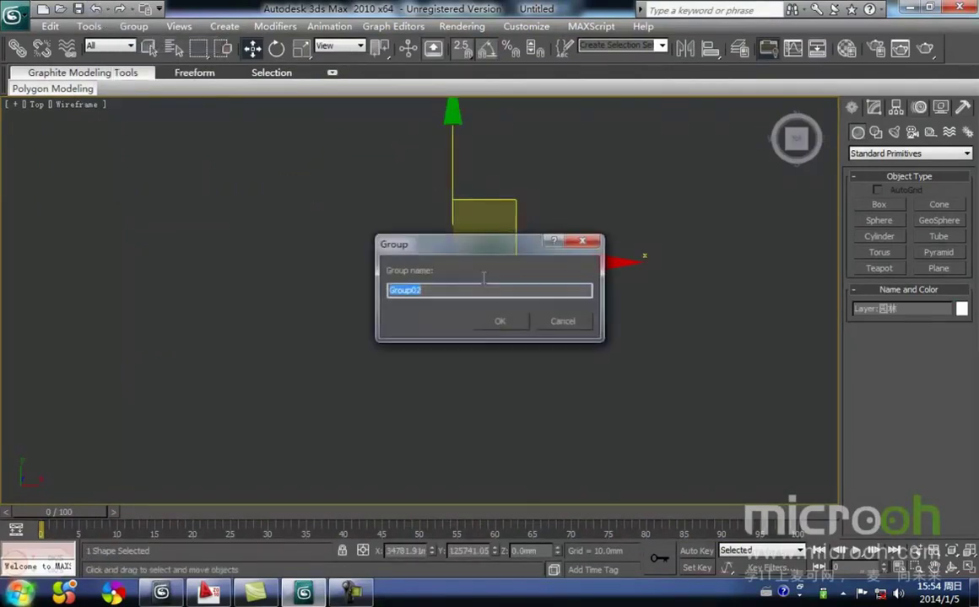
click(521, 327)
- Move the elevation group to the world origin by setting its X and Y coordinates to 0
drag(540, 301, 287, 191)
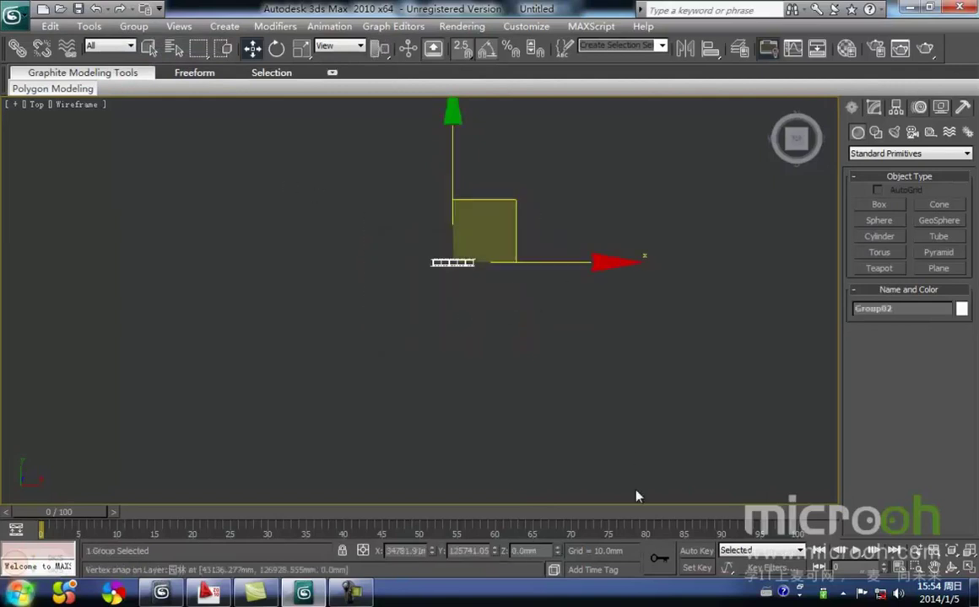
right_click(431, 551)
right_click(496, 551)
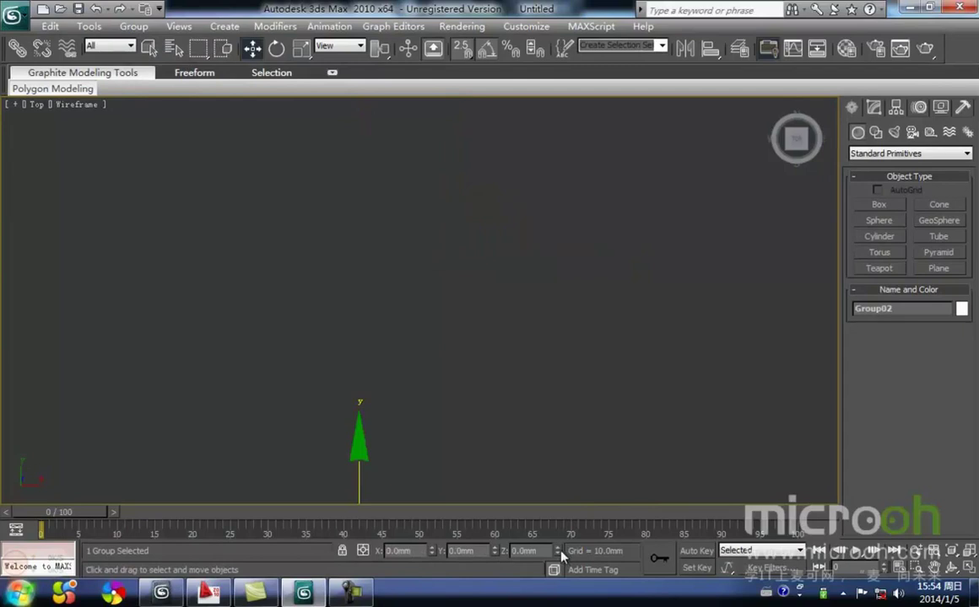
key(z)
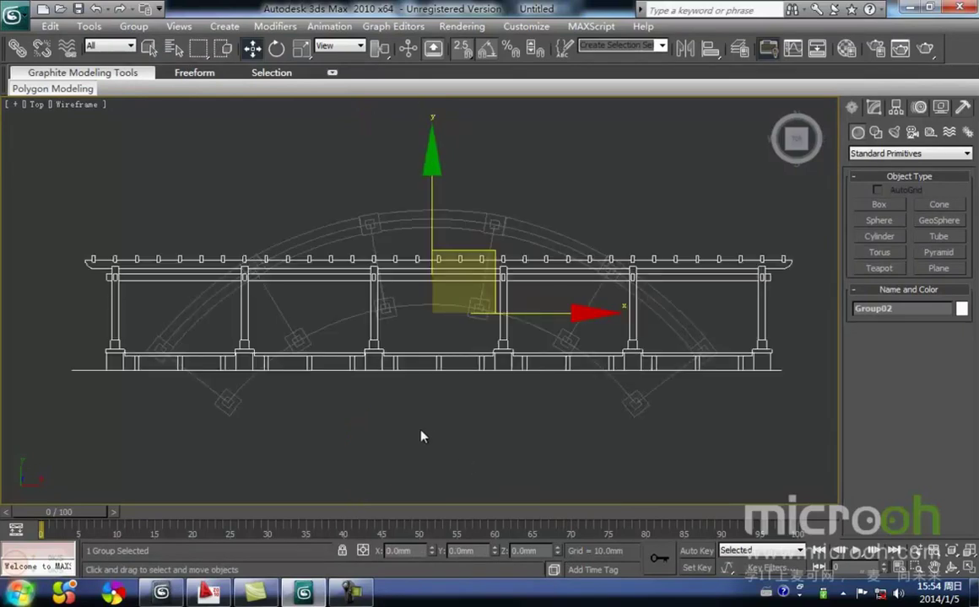
- Move the elevation group along Y to below the frozen plan, at Y about -4689 mm
middle_drag(428, 434, 412, 470)
key(space)
drag(412, 262, 351, 280)
drag(418, 278, 124, 322)
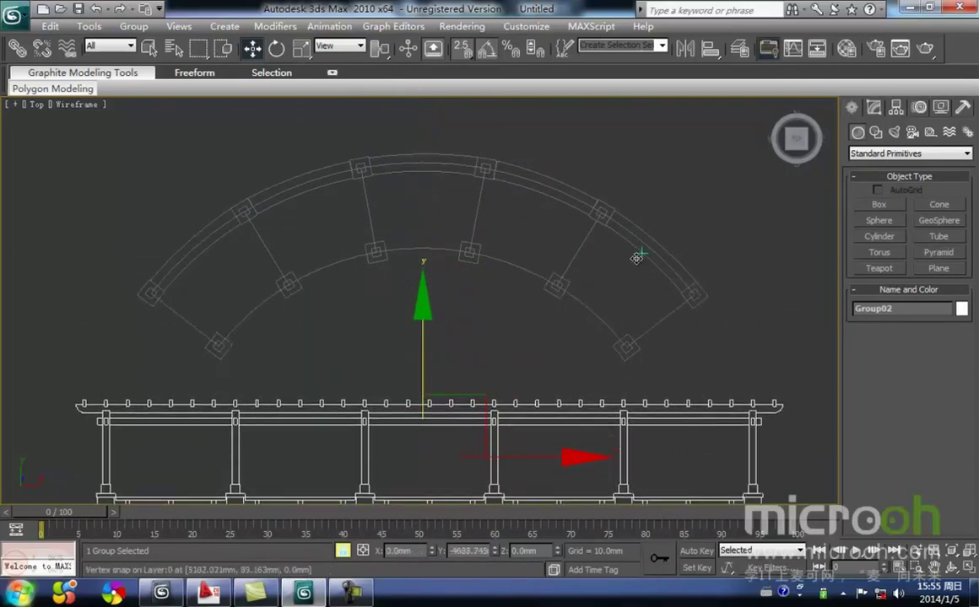
scroll(624, 282, down, 1)
scroll(173, 244, down, 1)
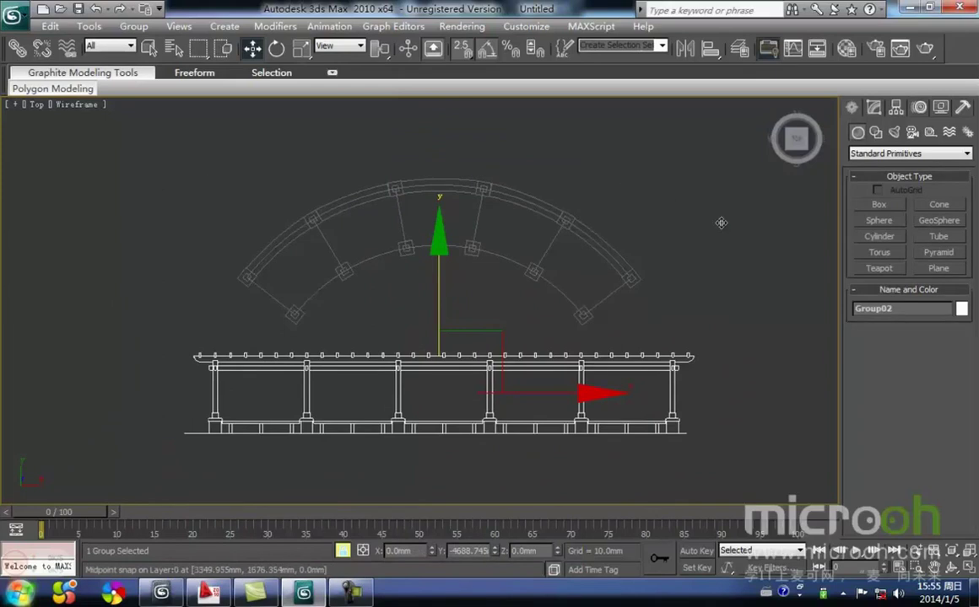
- Move the elevation group along Y to above the frozen plan, at Y about 5123 mm
click(441, 460)
click(440, 434)
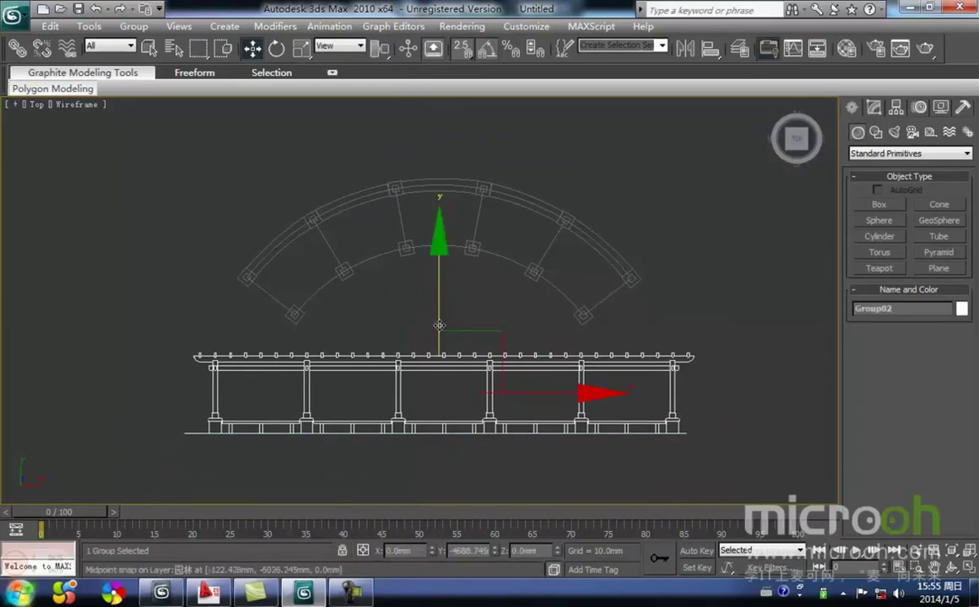
middle_drag(443, 352, 431, 386)
drag(426, 355, 411, 133)
middle_drag(420, 235, 423, 320)
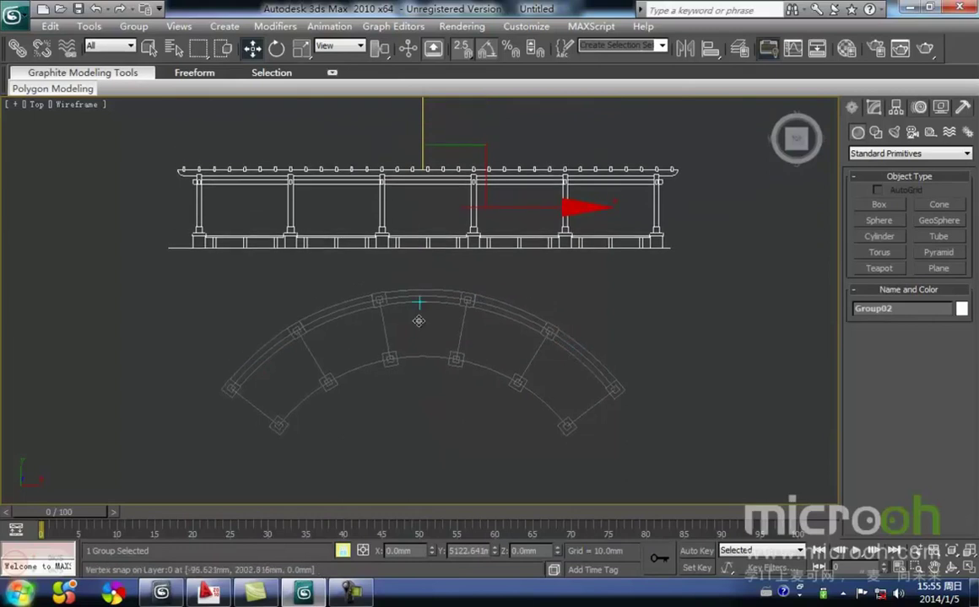
click(447, 269)
click(365, 202)
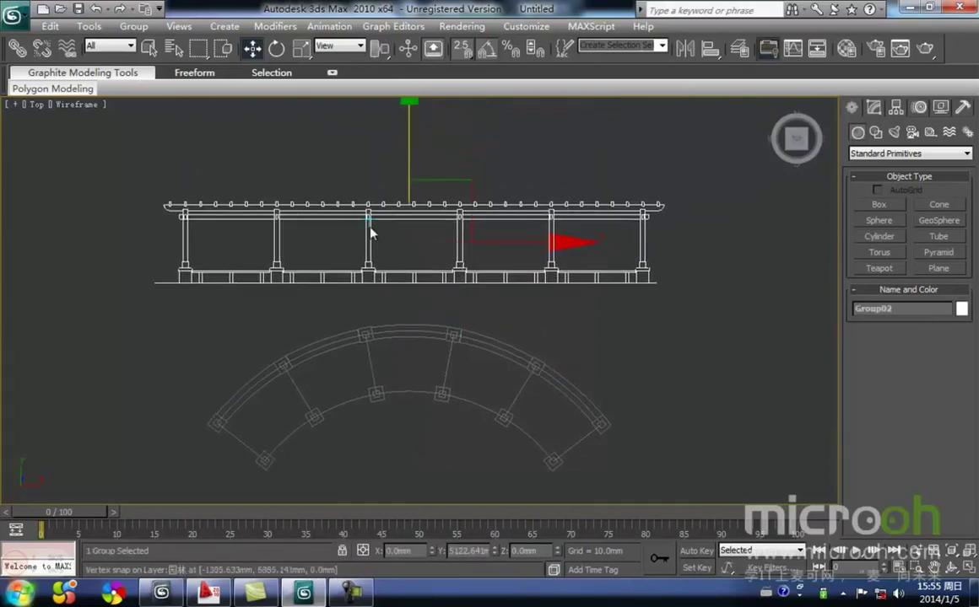
middle_drag(442, 311, 464, 307)
click(489, 302)
click(387, 256)
middle_drag(387, 260, 387, 291)
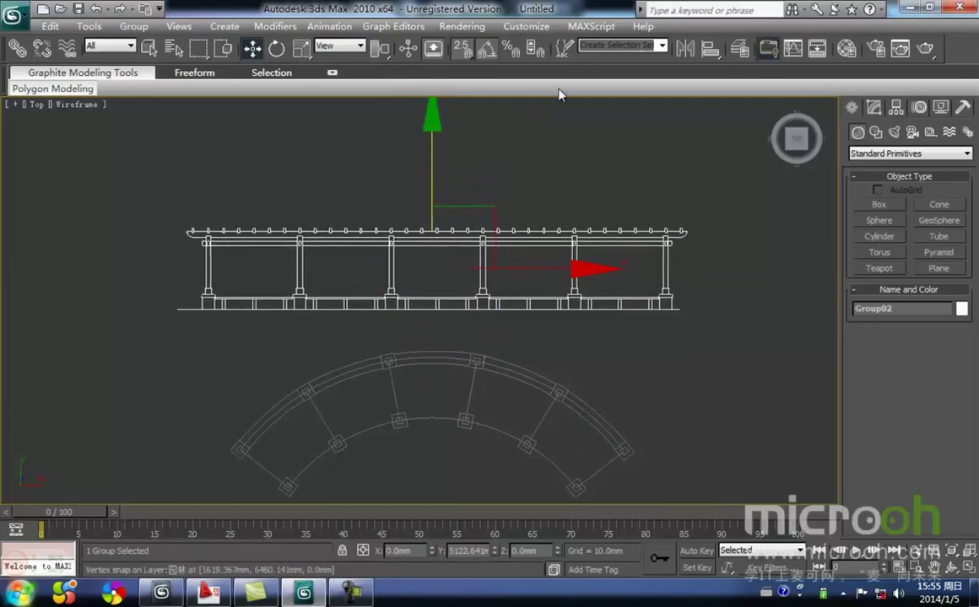
- Rotate the elevation group 90 degrees about the X axis so it stands upright
key(e)
middle_drag(433, 191, 527, 239)
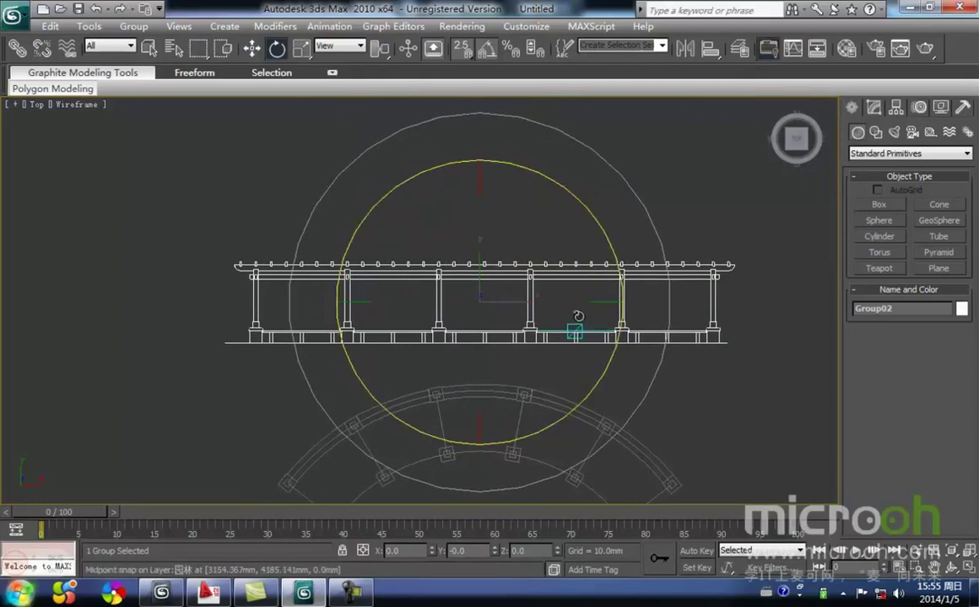
middle_drag(572, 321, 483, 329)
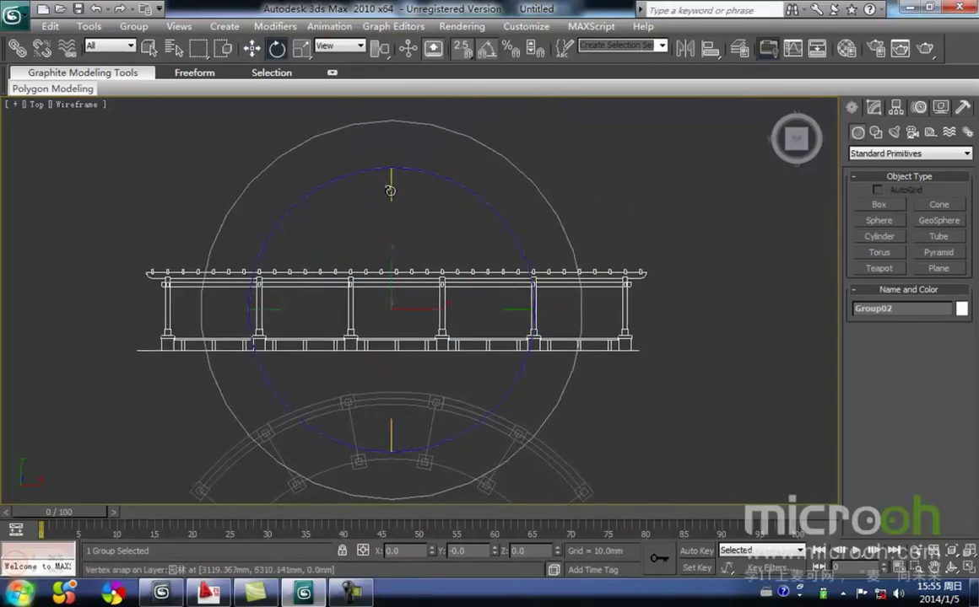
middle_drag(373, 202, 399, 204)
drag(416, 191, 417, 195)
- In the Front view, raise the elevation group to Z 1337.5 mm so its ground line sits at zero height
key(f)
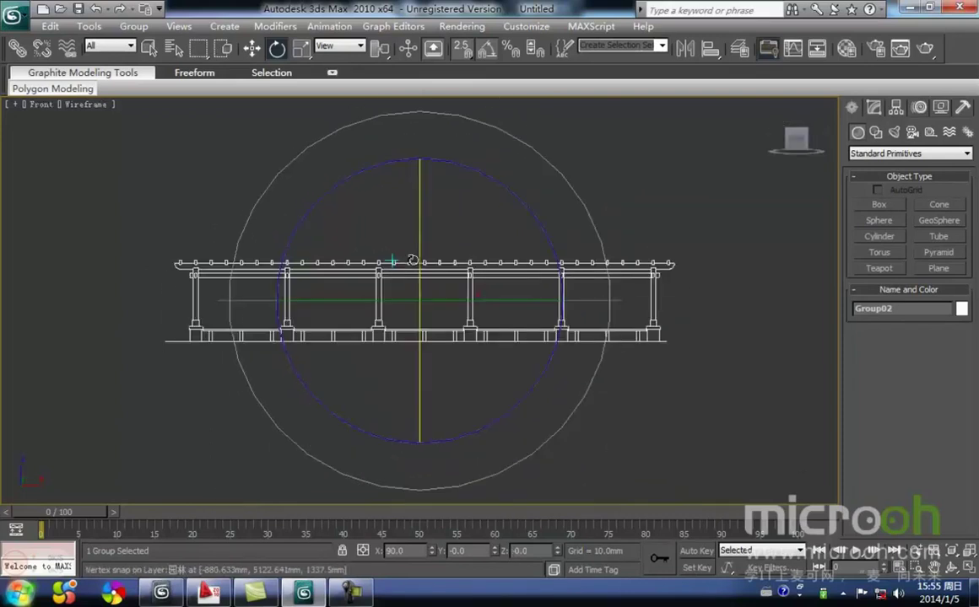
scroll(413, 260, up, 2)
middle_drag(402, 291, 484, 327)
key(w)
drag(513, 236, 240, 322)
click(426, 371)
click(429, 211)
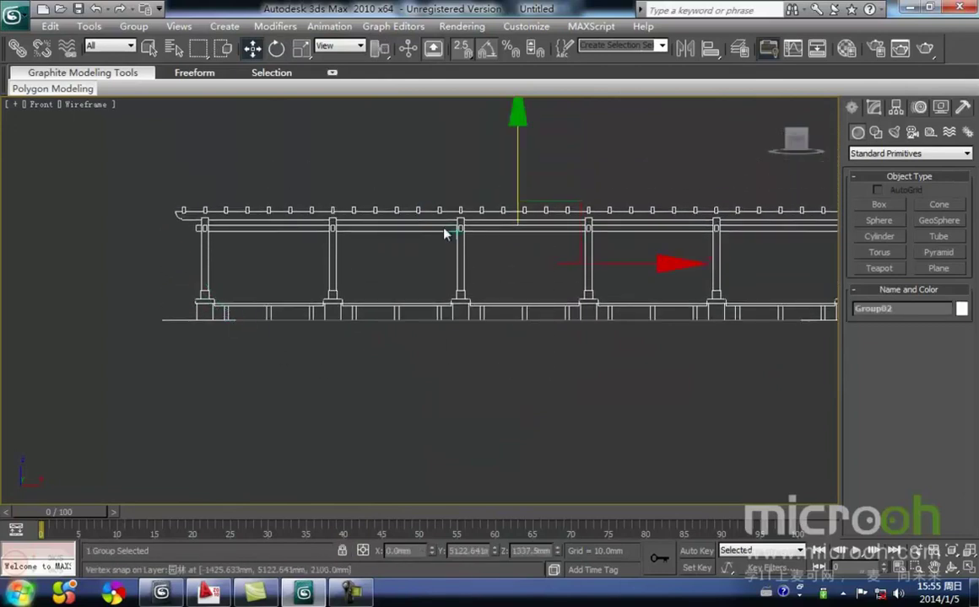
- In the Top view, move the elevation group closer behind the arc plan, to Y about 3287 mm
middle_drag(465, 258, 380, 303)
key(t)
scroll(380, 302, down, 3)
middle_drag(386, 203, 390, 305)
click(488, 323)
click(473, 296)
key(space)
drag(424, 212, 421, 334)
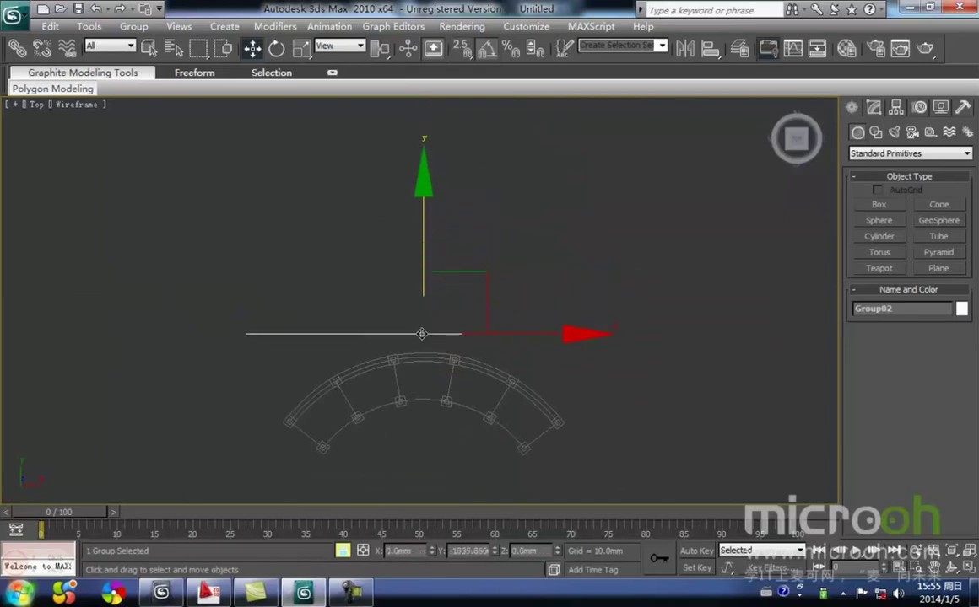
drag(493, 389, 338, 243)
alt+middle_drag(384, 368, 475, 267)
- Create a new layer named l1 in the layer manager
click(742, 52)
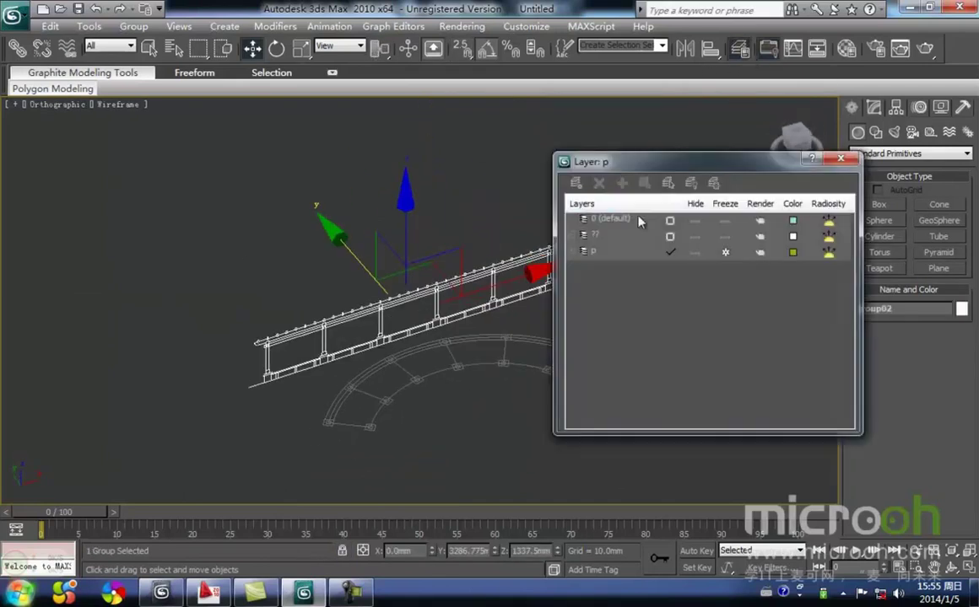
click(576, 183)
click(631, 252)
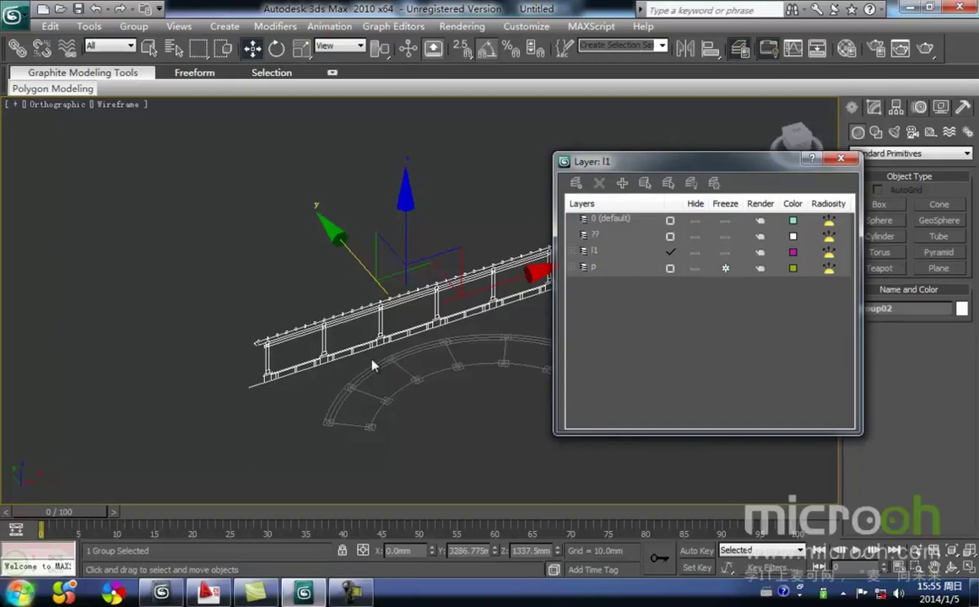
- Assign the elevation group to layer l1, freeze that layer, and close the layer manager
click(411, 372)
click(427, 322)
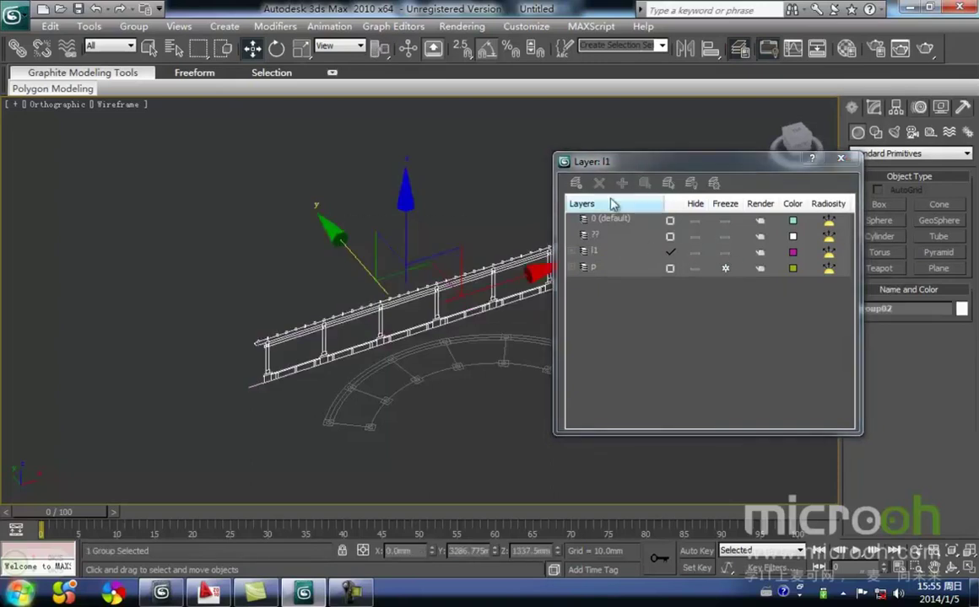
click(604, 250)
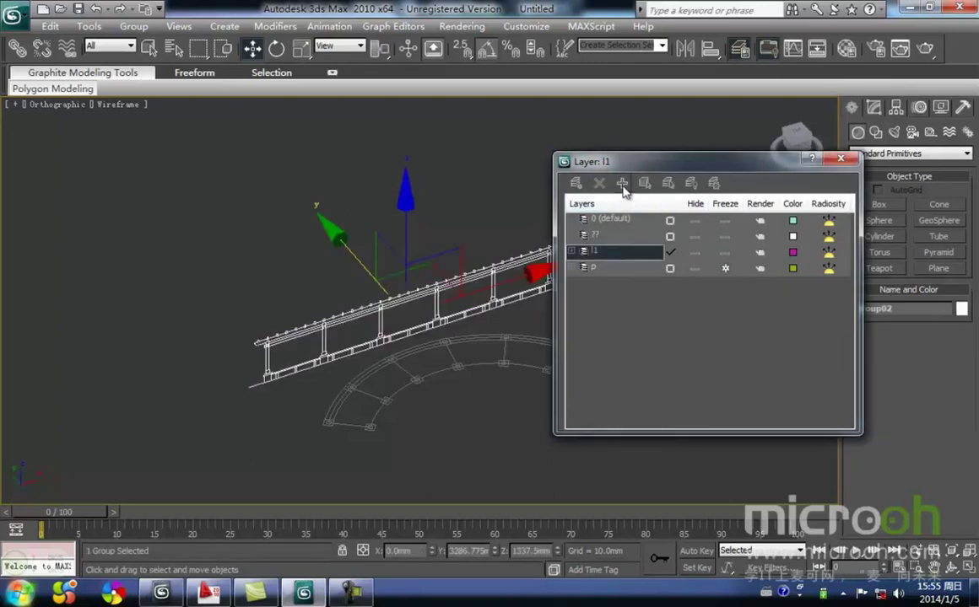
click(464, 389)
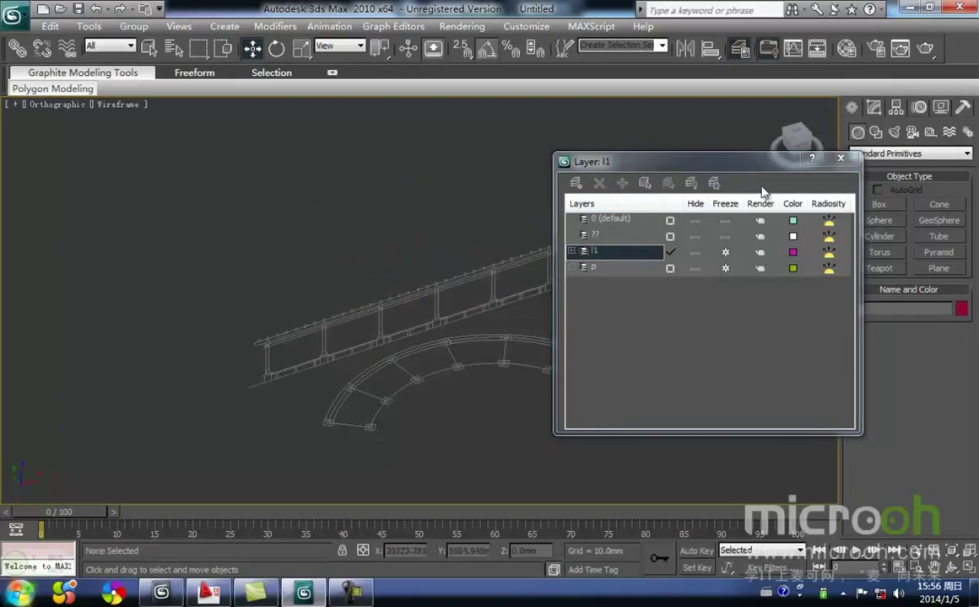
click(840, 158)
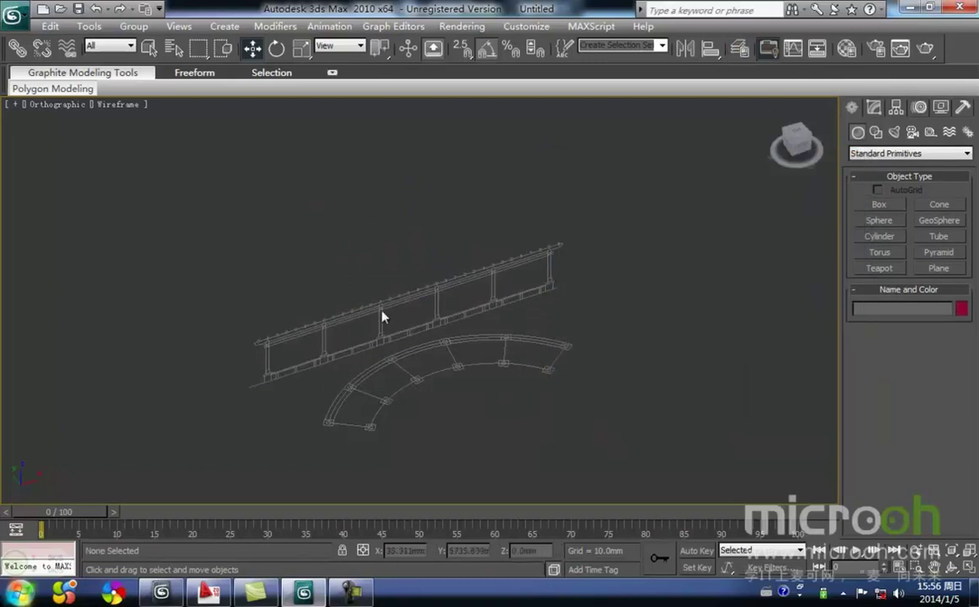
- In the Top view, import the side elevation drawing l2.dwg with the default import options
key(t)
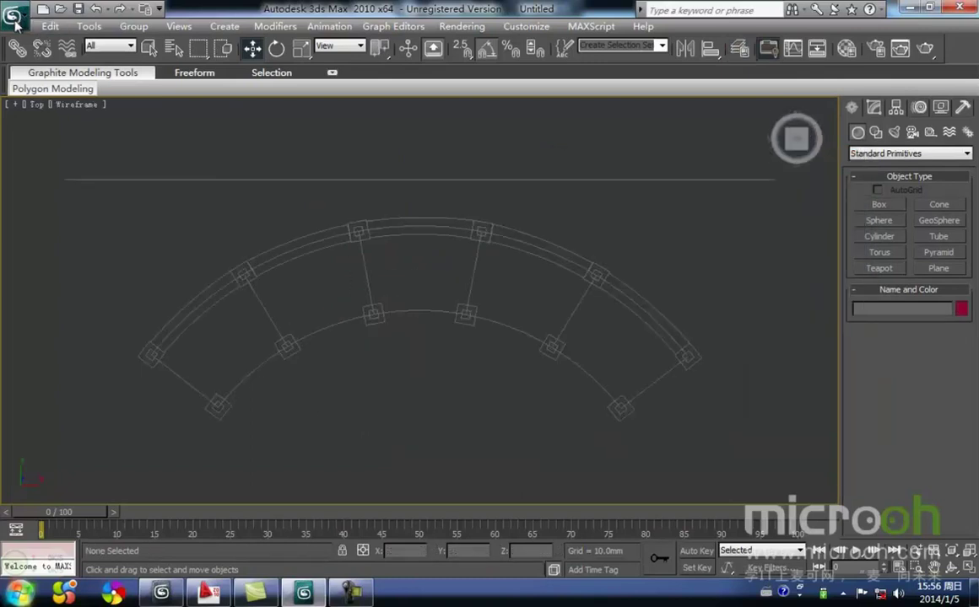
click(15, 19)
mouse_move(53, 217)
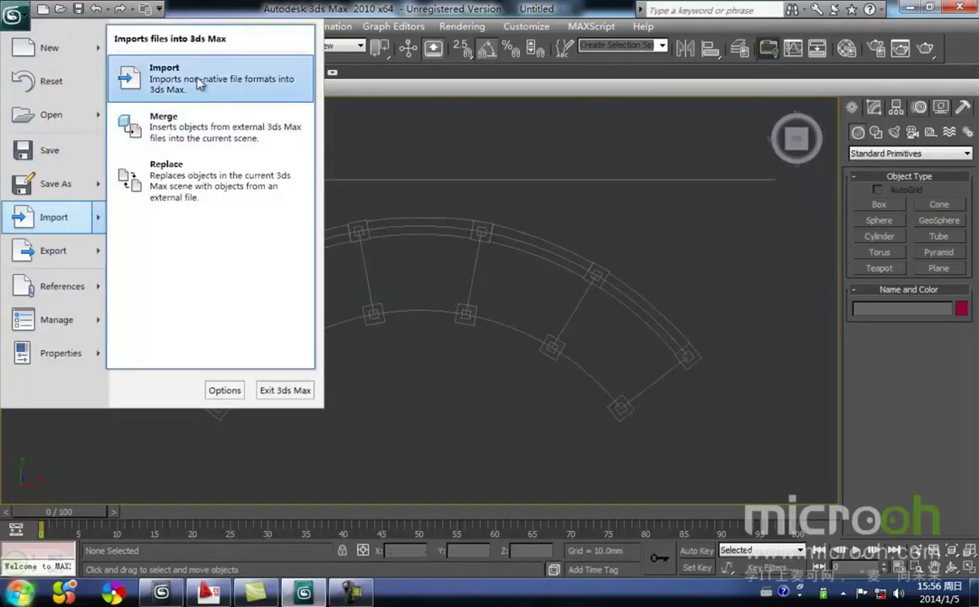
click(194, 84)
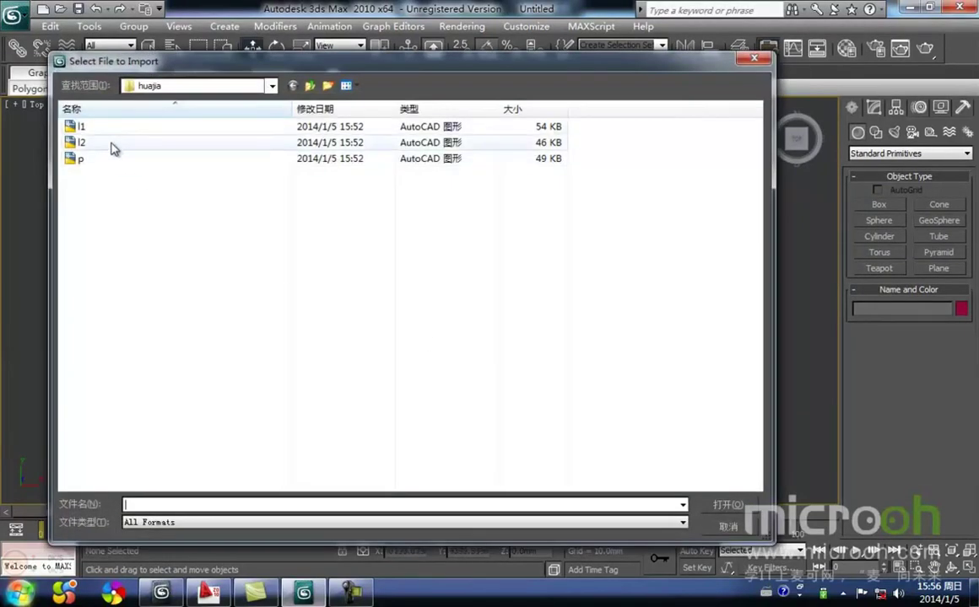
click(82, 142)
click(721, 504)
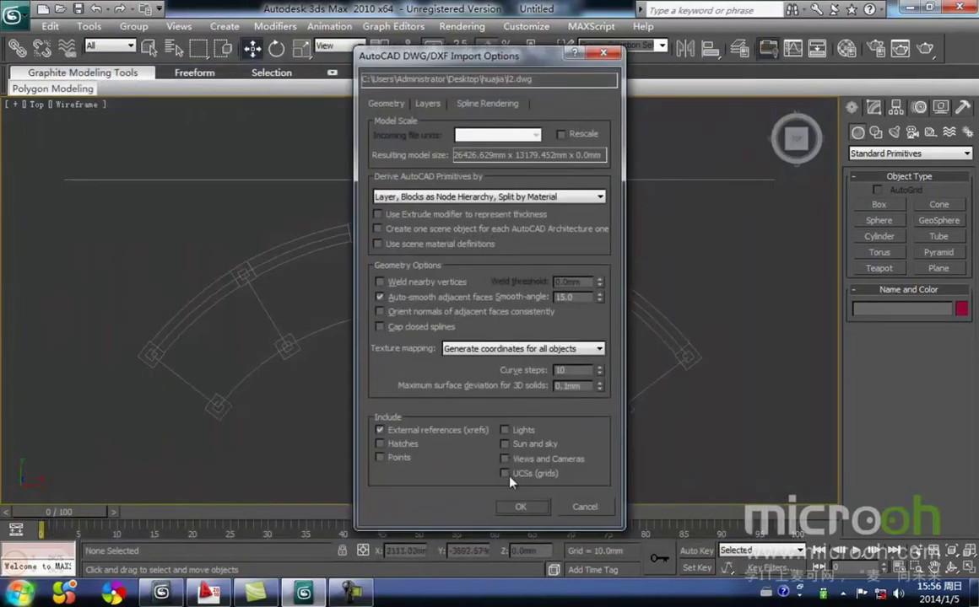
click(516, 567)
- Group the imported side elevation linework as Group03 and set its X and Y position to 0
drag(505, 181, 440, 137)
click(134, 26)
click(148, 42)
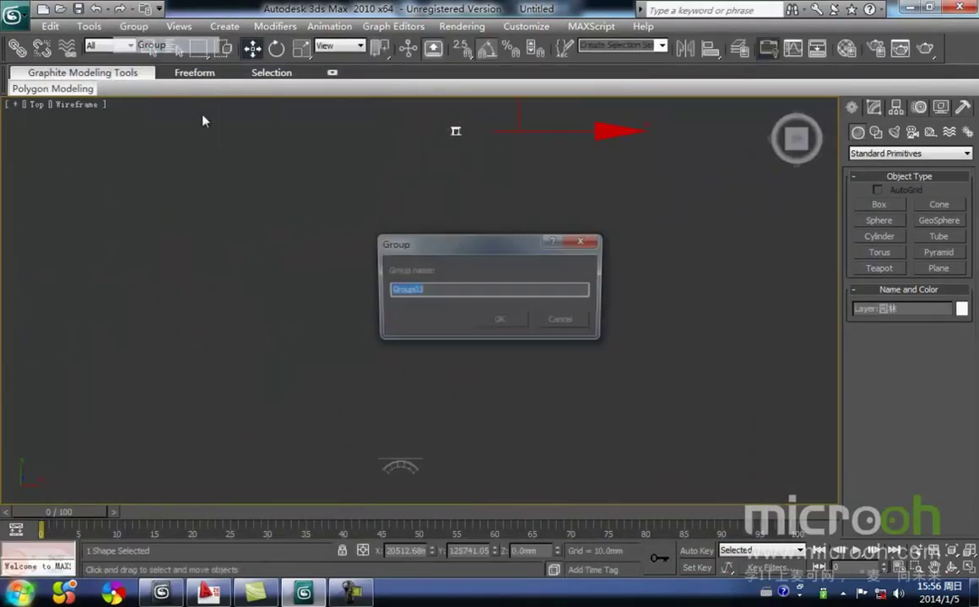
click(501, 321)
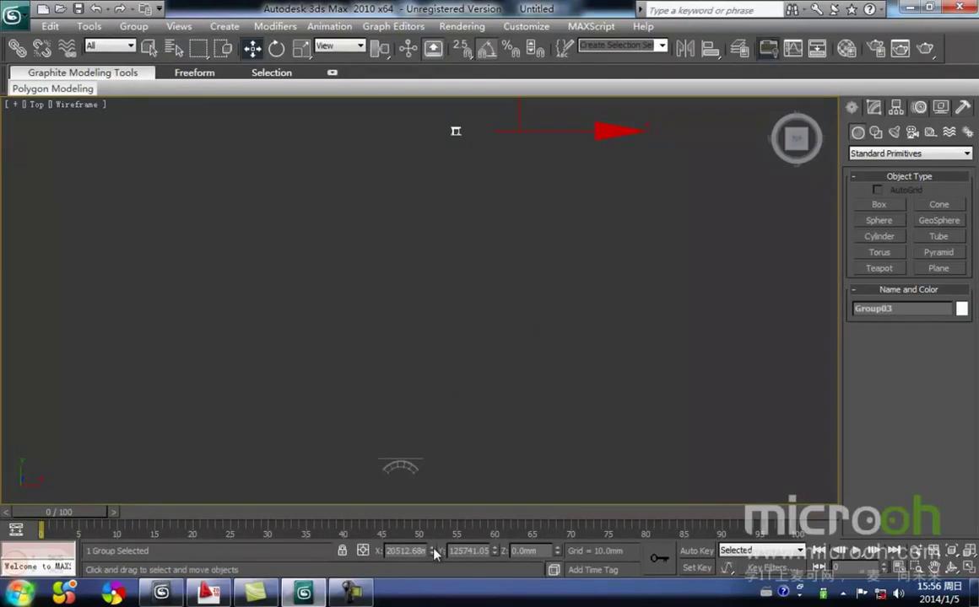
right_click(496, 551)
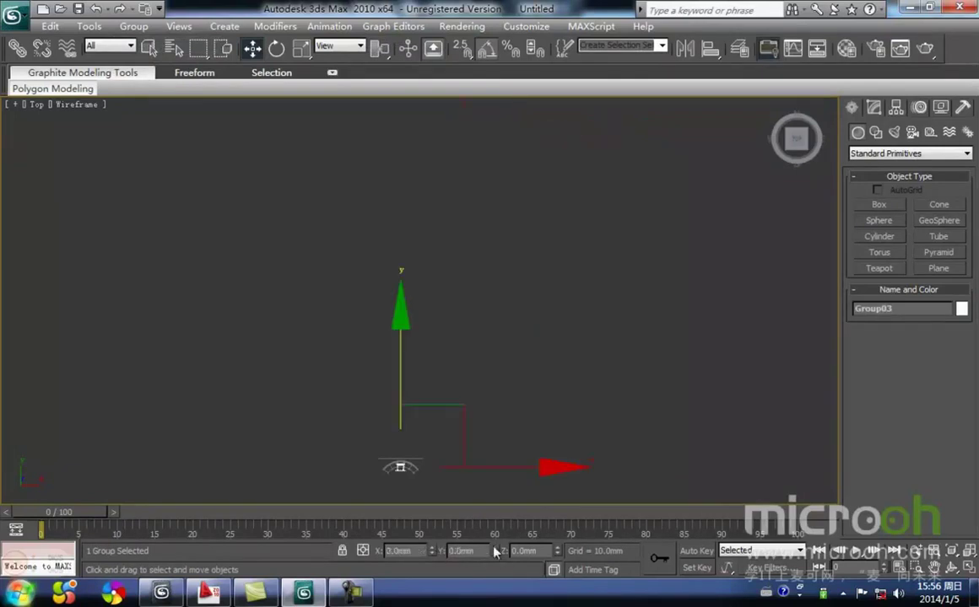
- In the Top view, move the side elevation group to the left of the arc plan, at about X -9985 mm, Y 145 mm
scroll(435, 462, down, 1)
middle_drag(435, 461, 453, 368)
scroll(437, 410, up, 5)
middle_drag(437, 411, 393, 259)
scroll(456, 365, up, 4)
drag(476, 405, 269, 208)
middle_drag(309, 309, 374, 320)
key(space)
drag(529, 275, 316, 272)
middle_drag(268, 332, 346, 330)
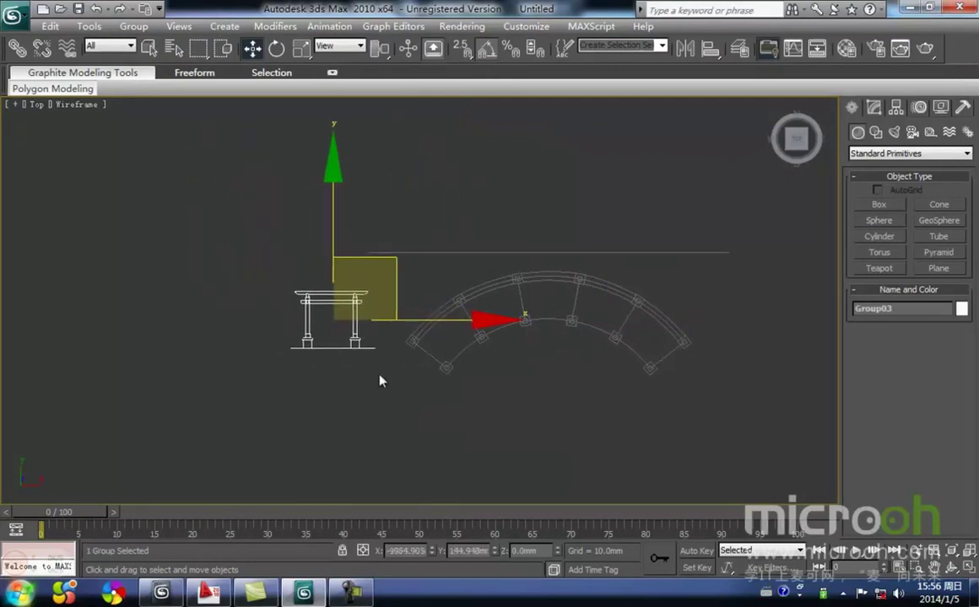
middle_drag(268, 314, 278, 322)
- Rotate the side elevation group 90 degrees about the Y axis and stand it upright facing the Left view
key(e)
drag(474, 393, 448, 382)
middle_drag(448, 382, 406, 325)
middle_drag(570, 321, 535, 343)
drag(348, 301, 359, 301)
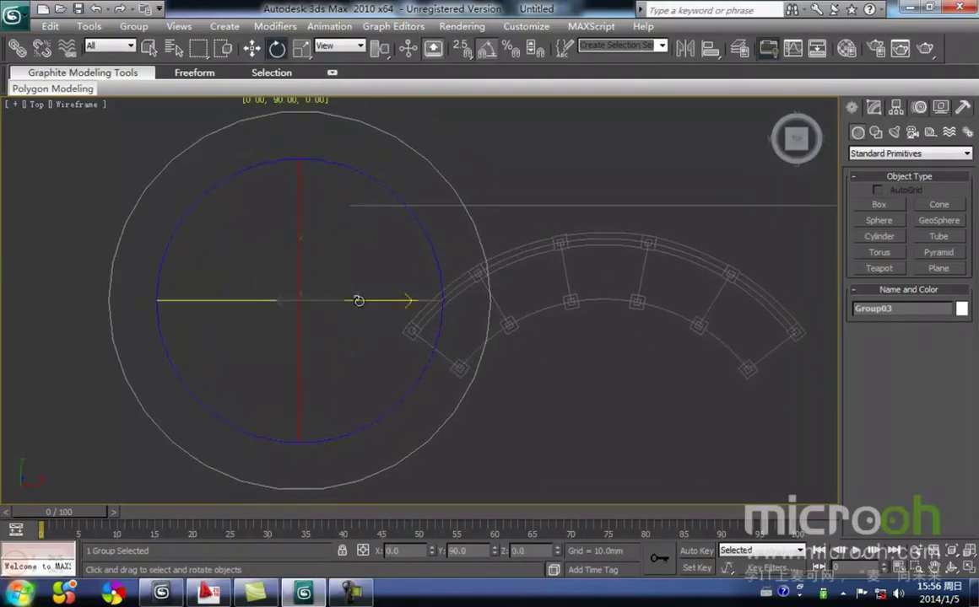
click(563, 401)
click(301, 323)
mouse_move(345, 369)
middle_down()
mouse_move(340, 359)
mouse_move(335, 366)
middle_up()
- In the Left view, raise the side elevation group to Z 1337.5 mm so its ground line sits at zero height
key(l)
key(z)
scroll(313, 371, down, 2)
key(w)
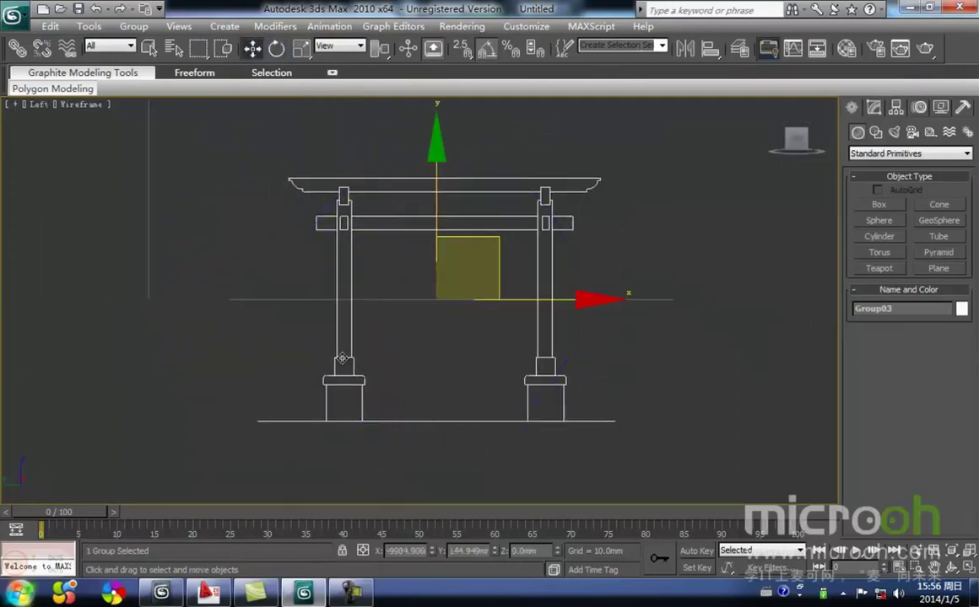
drag(390, 183, 391, 111)
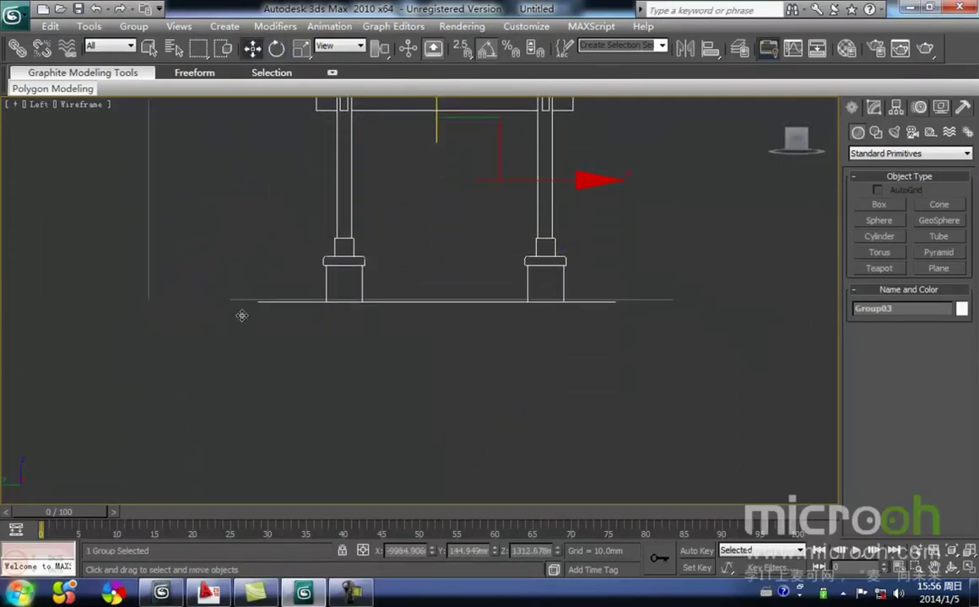
drag(258, 302, 232, 299)
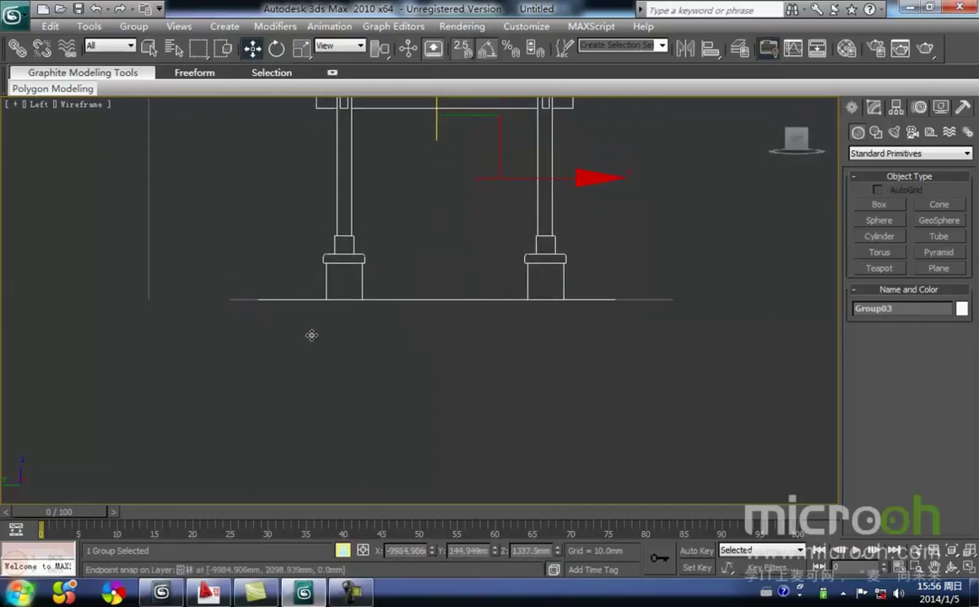
key(space)
scroll(348, 376, down, 3)
middle_drag(352, 375, 346, 390)
click(476, 372)
key(ctrl+z)
- Create a layer named l2 containing the side elevation group and freeze it
key(f)
key(z)
scroll(278, 270, down, 2)
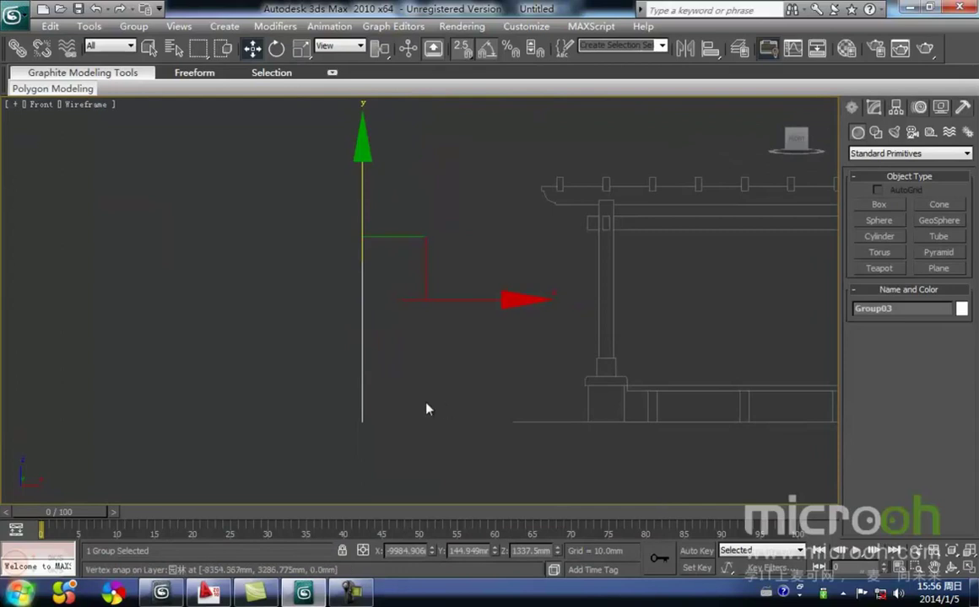
alt+middle_drag(253, 211, 460, 358)
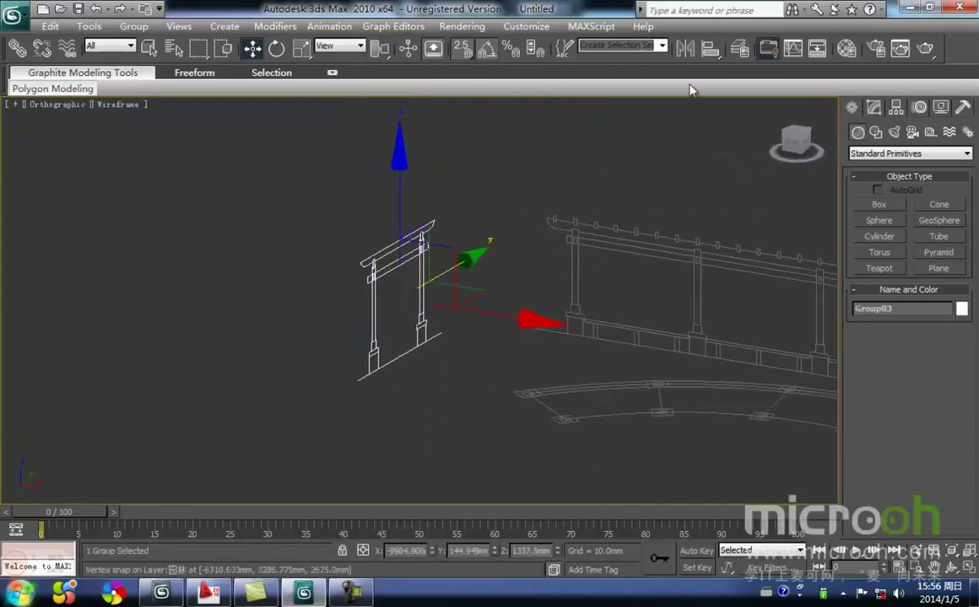
click(738, 48)
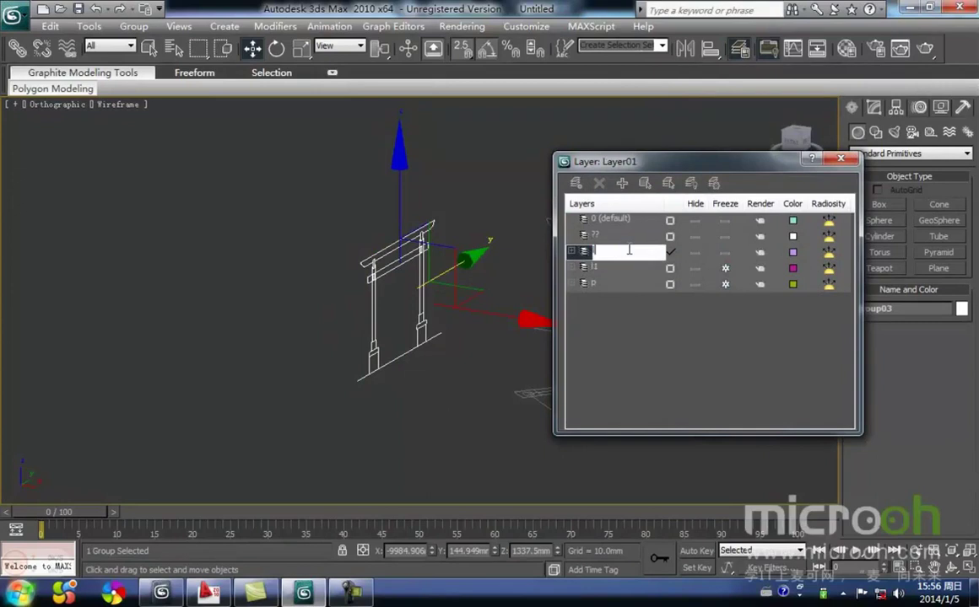
click(470, 397)
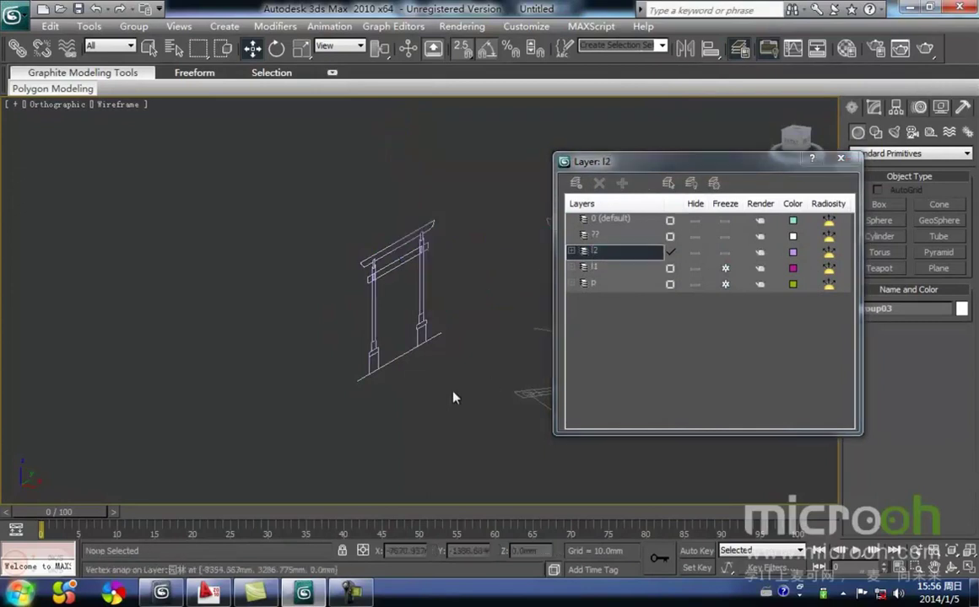
click(725, 251)
scroll(301, 367, down, 3)
middle_drag(301, 367, 211, 358)
middle_drag(421, 405, 353, 394)
scroll(351, 395, down, 2)
scroll(355, 391, up, 2)
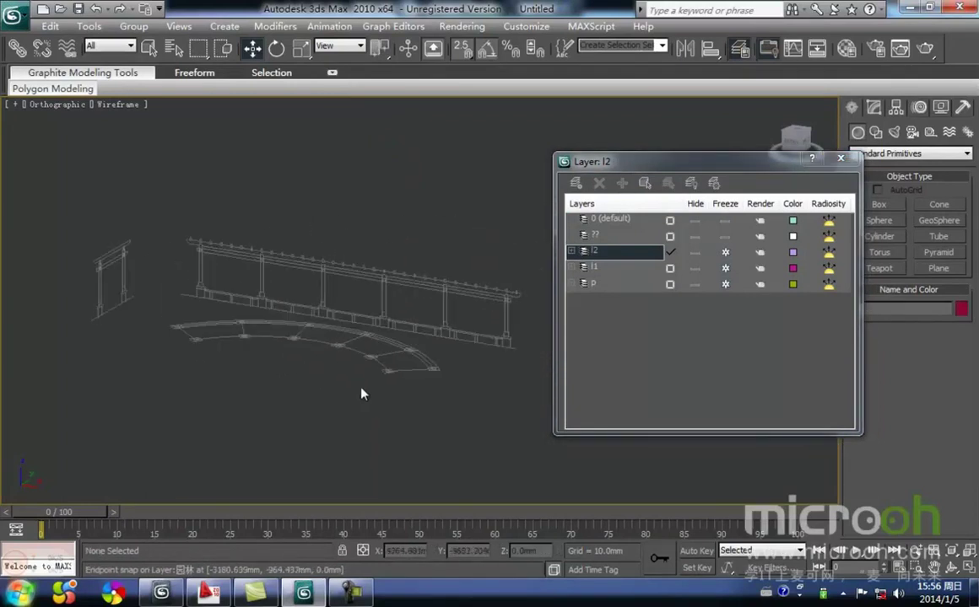
- Delete the leftover ?? layer, leaving only 0, l1, l2 and p, and close the layer manager
click(588, 237)
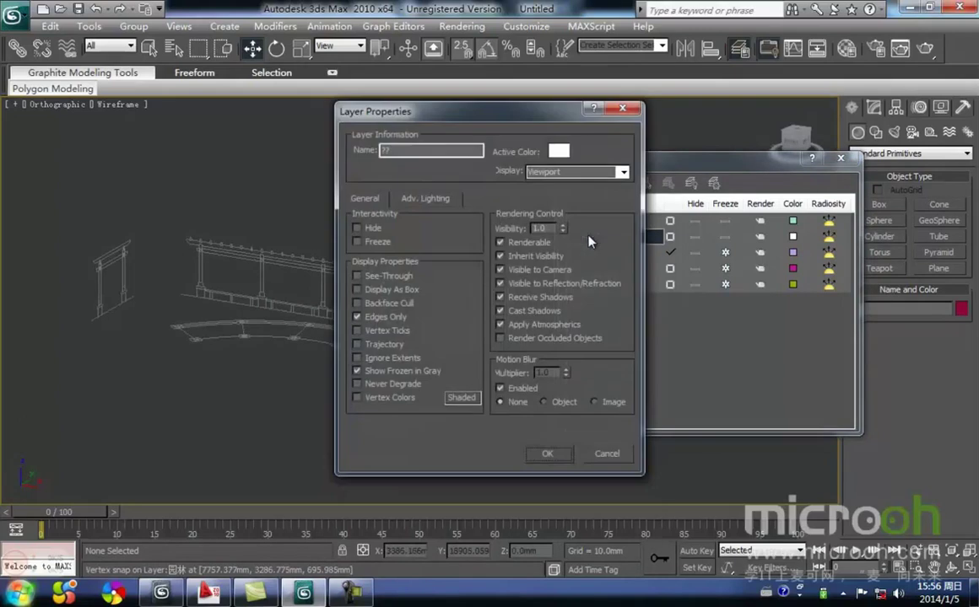
click(615, 110)
click(600, 186)
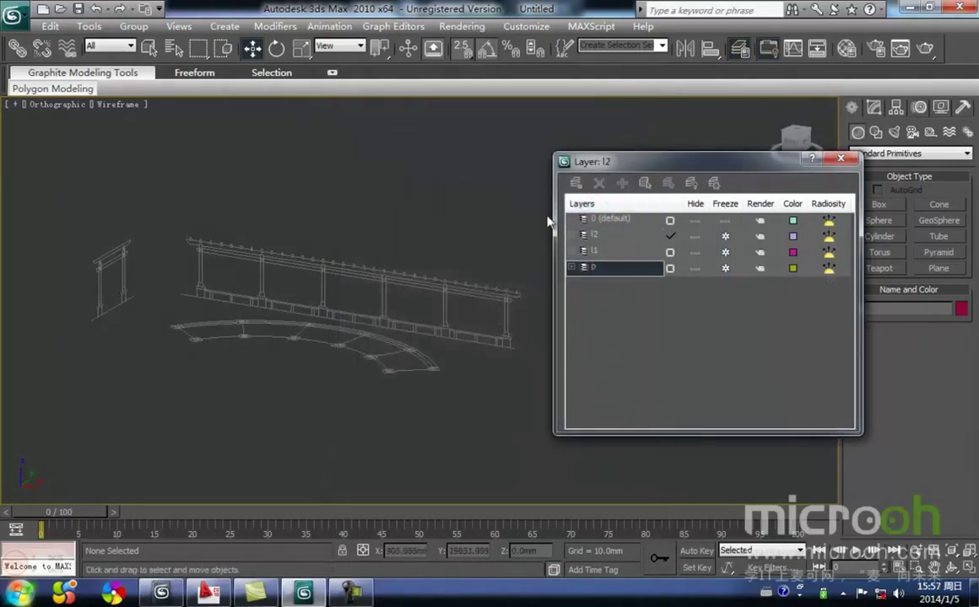
middle_drag(360, 396, 290, 362)
scroll(215, 340, down, 2)
scroll(216, 339, up, 2)
middle_drag(204, 340, 402, 356)
scroll(348, 349, up, 1)
scroll(402, 356, down, 1)
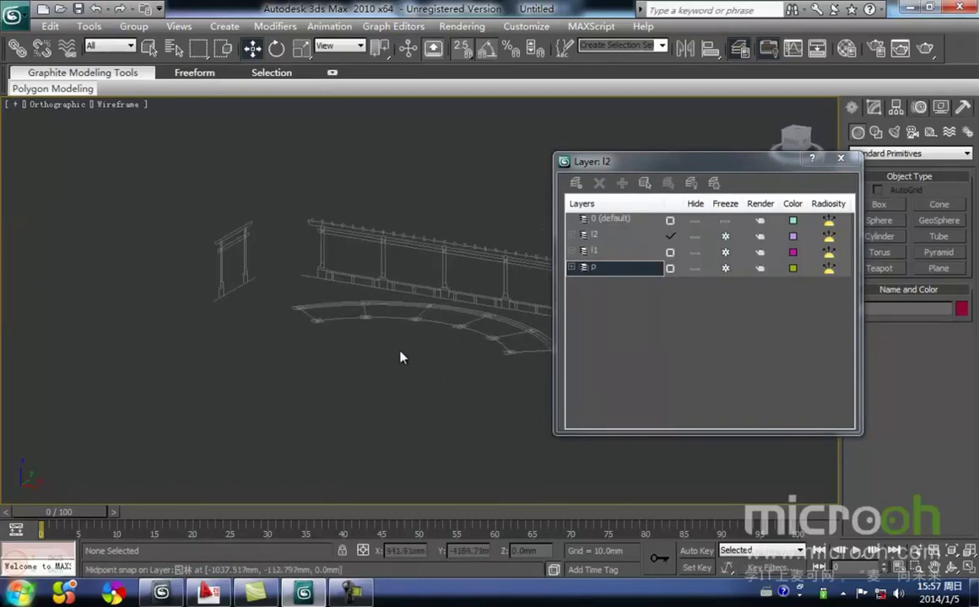
scroll(402, 358, up, 2)
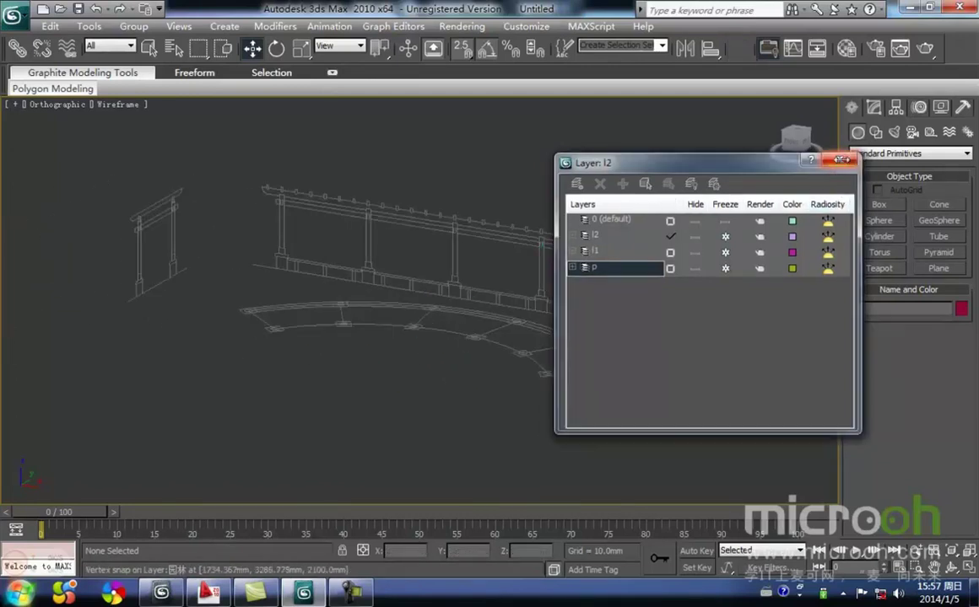
click(840, 159)
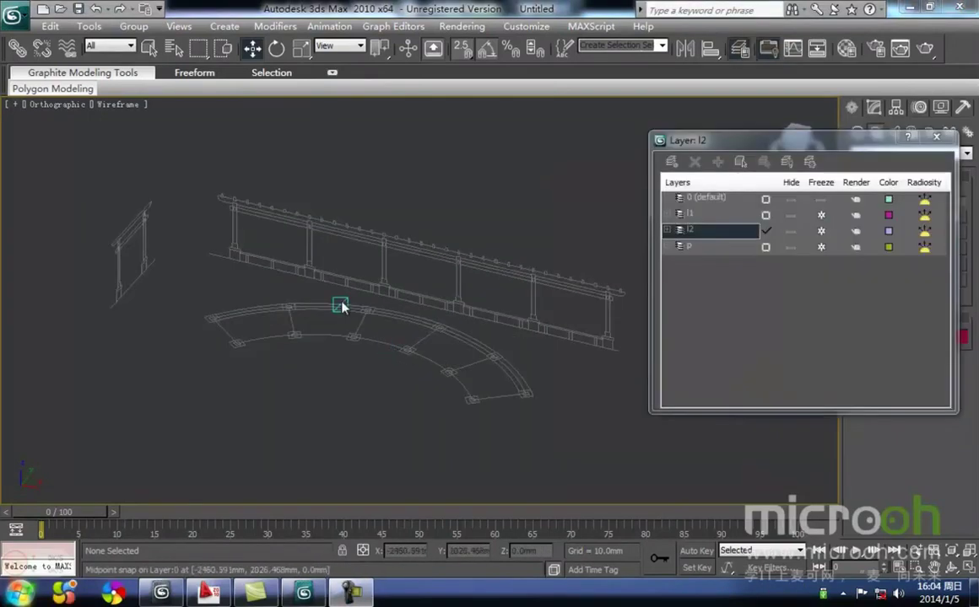
- Make layer 0 (default) the current layer and close the layer manager
middle_drag(341, 319, 435, 359)
scroll(379, 353, up, 2)
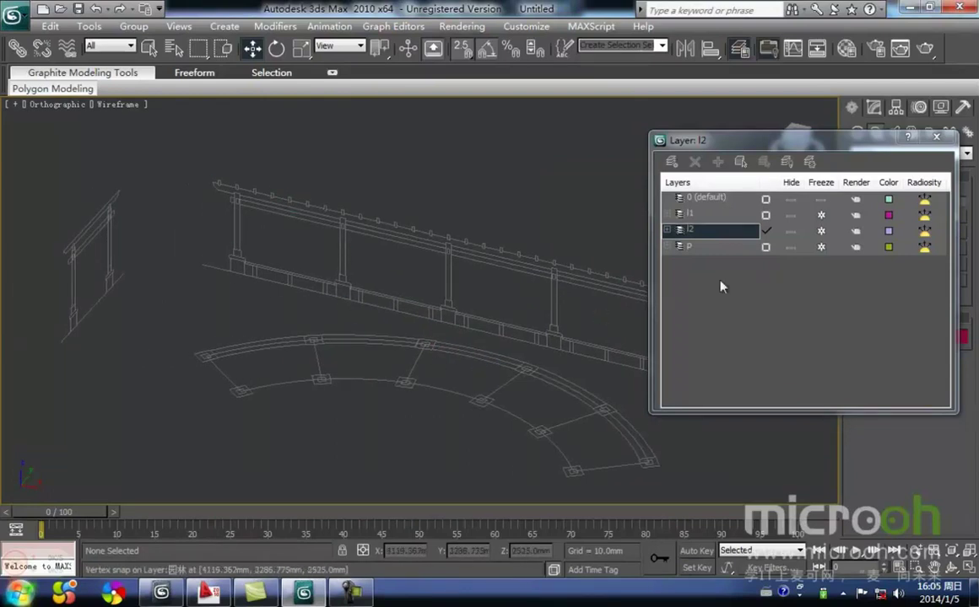
click(765, 200)
click(942, 140)
- In the Front view, draw a 400 mm long, 390 mm wide rectangle tracing the base block of the leftmost column
middle_drag(332, 279, 382, 286)
key(f)
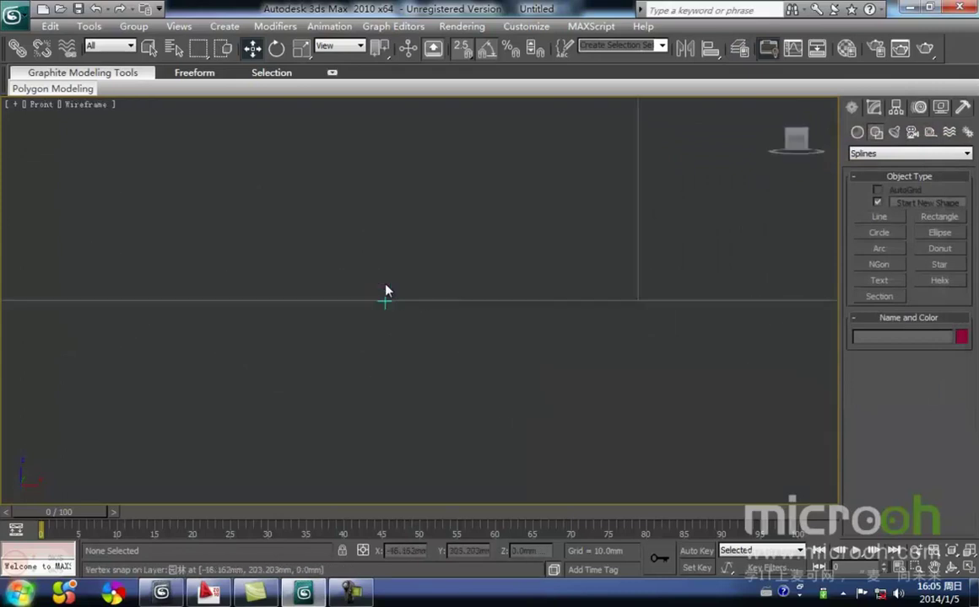
middle_drag(365, 270, 300, 304)
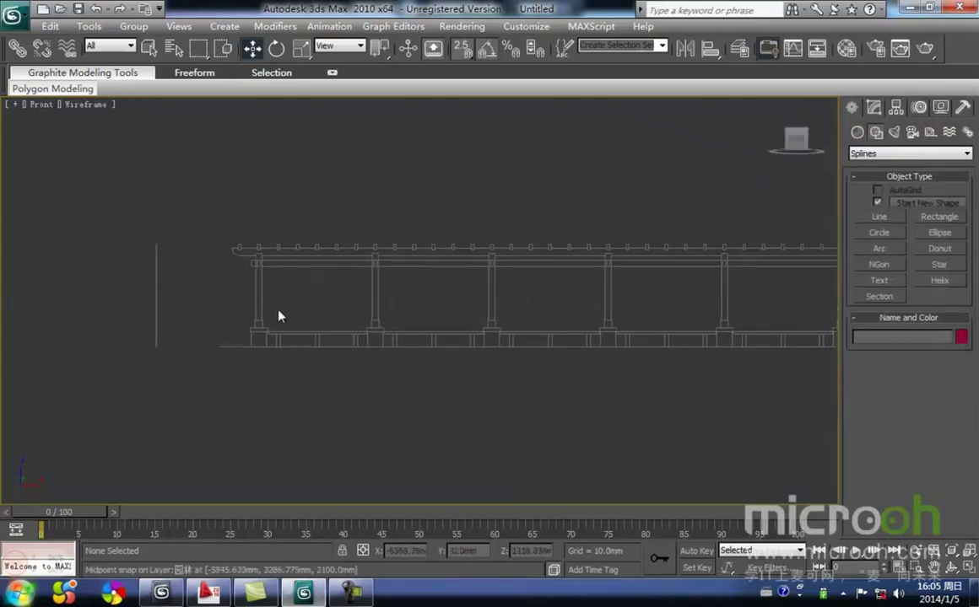
middle_drag(256, 364, 203, 371)
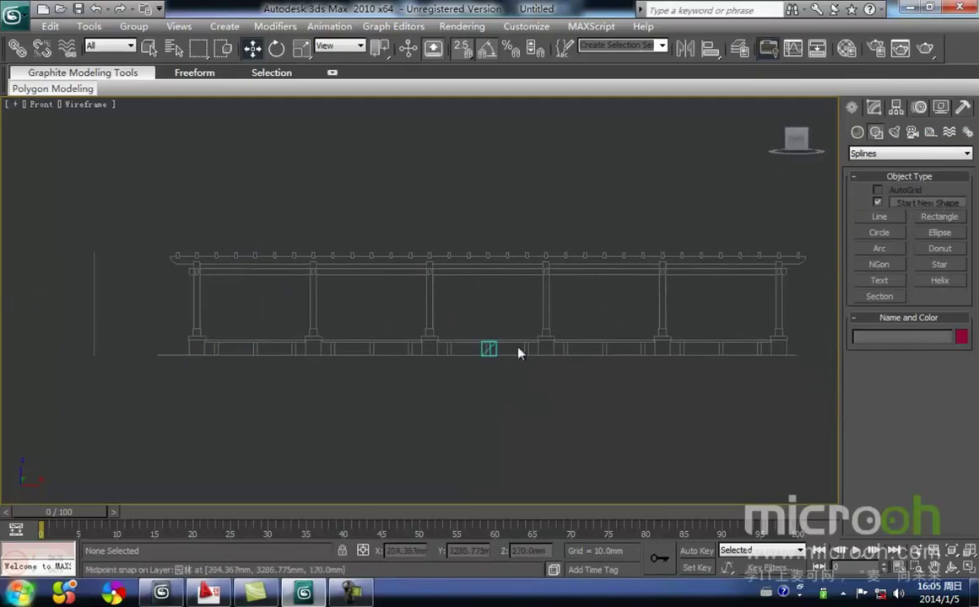
middle_drag(788, 354, 818, 352)
scroll(194, 369, up, 2)
scroll(179, 368, up, 2)
middle_drag(177, 367, 632, 262)
scroll(394, 337, up, 1)
scroll(259, 348, up, 2)
middle_drag(278, 340, 431, 310)
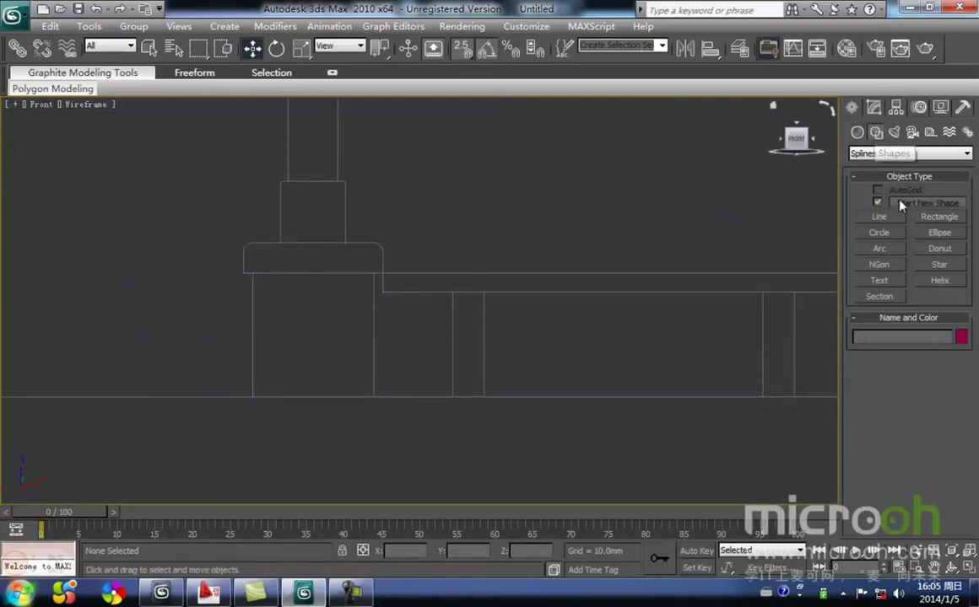
click(935, 217)
middle_drag(281, 324, 299, 305)
drag(271, 255, 393, 375)
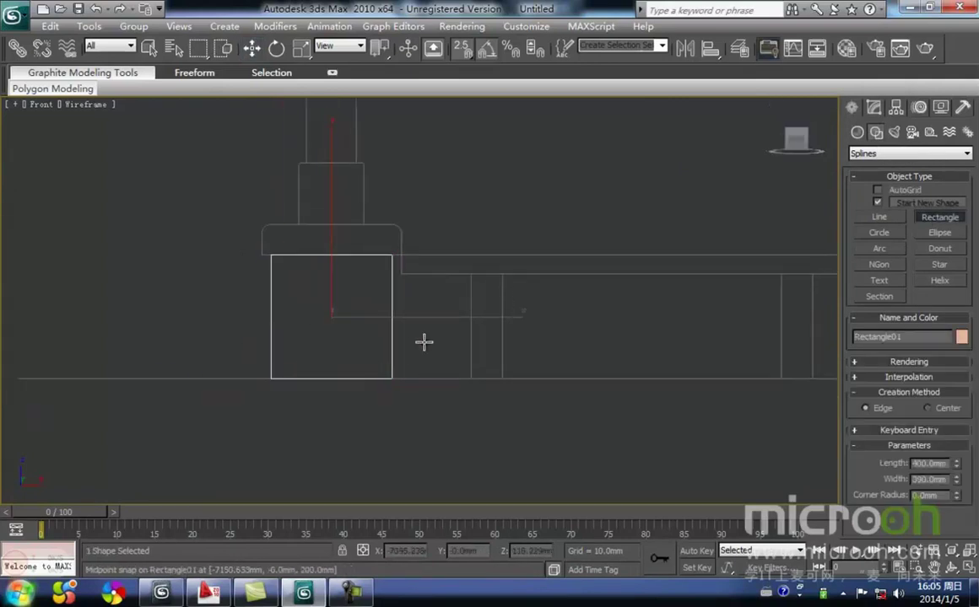
- In the Left view, move the rectangle horizontally toward the right-hand column base of the side elevation and deselect it
key(w)
drag(452, 426, 358, 356)
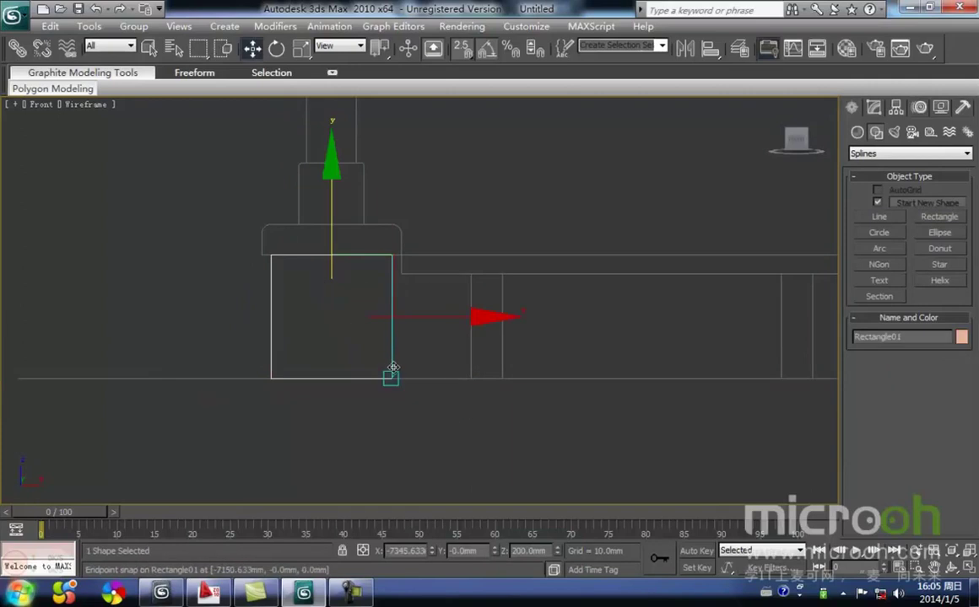
scroll(392, 361, down, 2)
key(l)
key(z)
scroll(422, 347, down, 6)
middle_drag(490, 325, 377, 328)
key(space)
drag(372, 298, 553, 315)
key(space)
click(504, 343)
- Measure the column base block's width in the side elevation with a Tape helper, and remove the tape
middle_drag(503, 342, 410, 346)
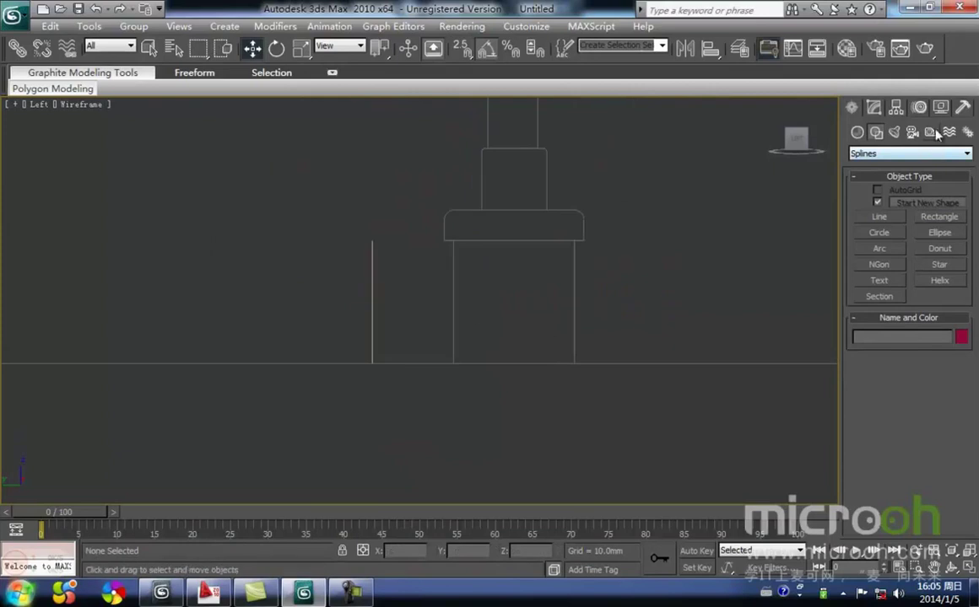
click(932, 133)
click(938, 253)
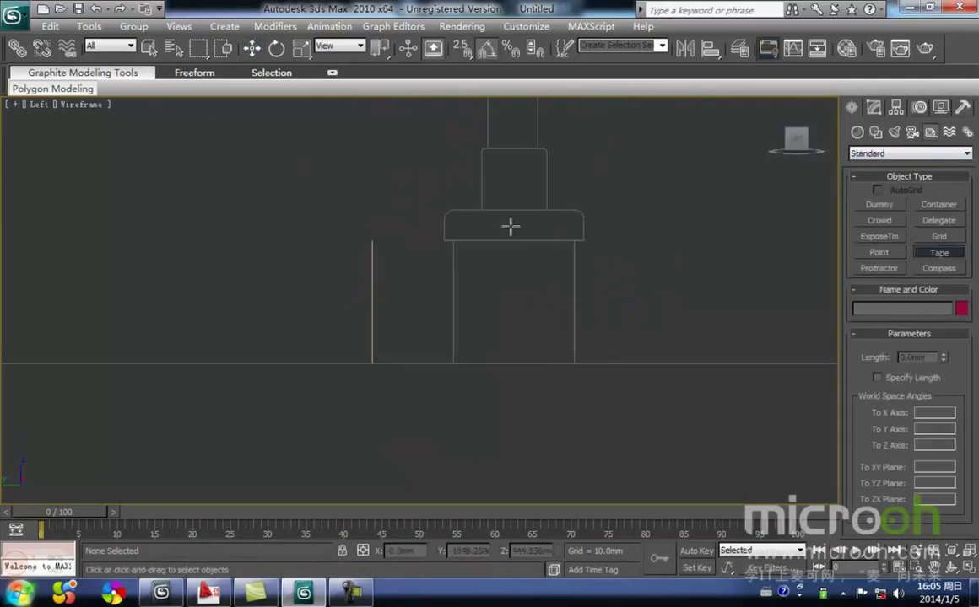
key(s)
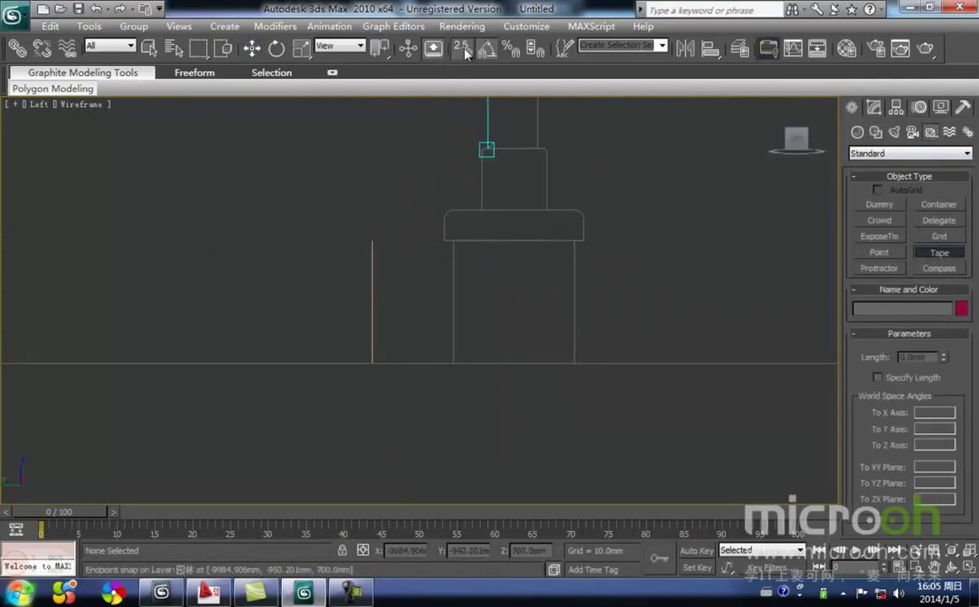
drag(454, 241, 568, 245)
key(w)
click(634, 292)
click(575, 242)
key(Delete)
- Extrude the base block rectangle by 390 mm
click(372, 283)
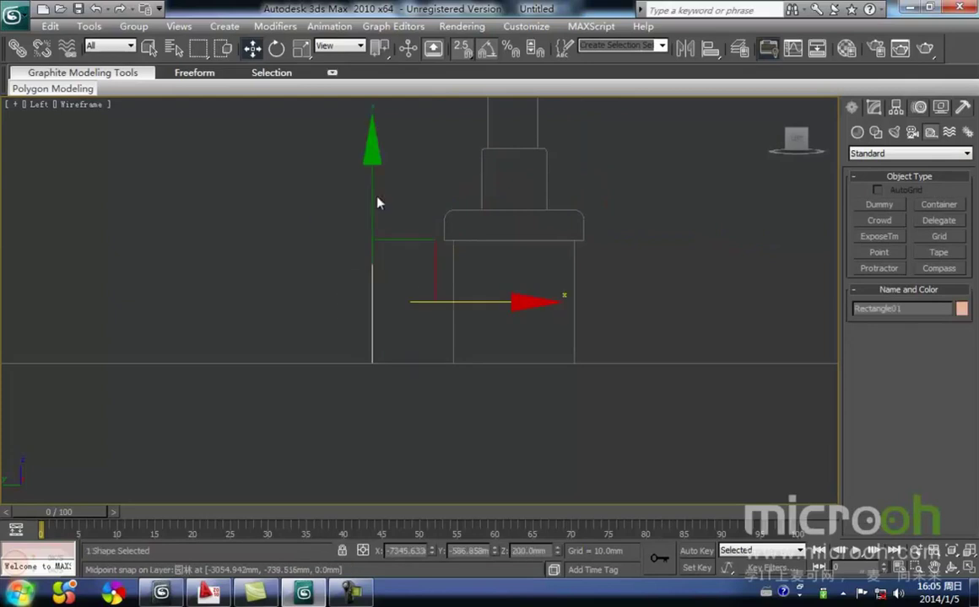
click(873, 107)
click(936, 171)
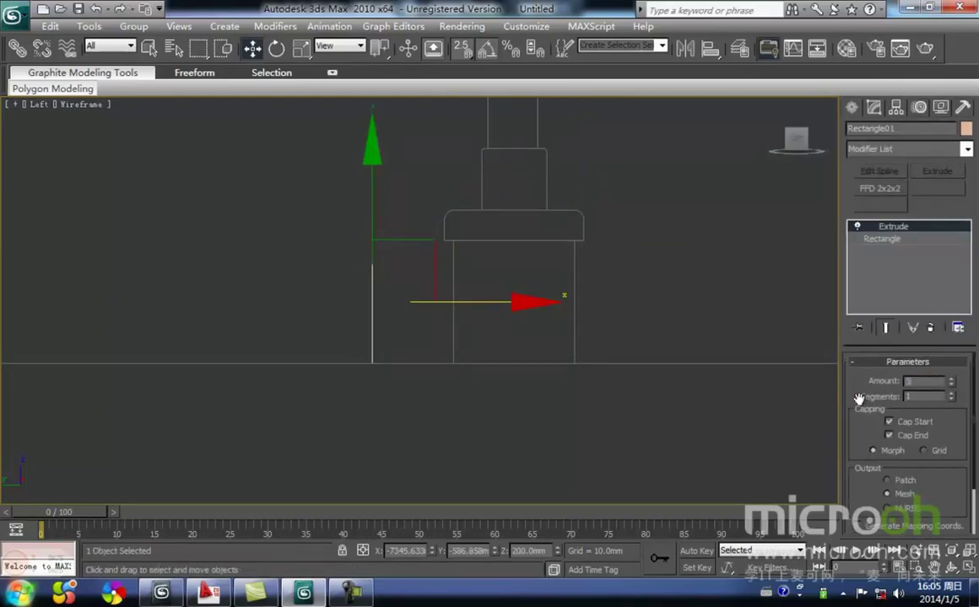
click(537, 385)
- In the Left view, move the extruded block horizontally until it aligns with the column base of the side elevation, and deselect it
click(420, 243)
middle_drag(445, 296, 439, 248)
middle_drag(456, 308, 449, 355)
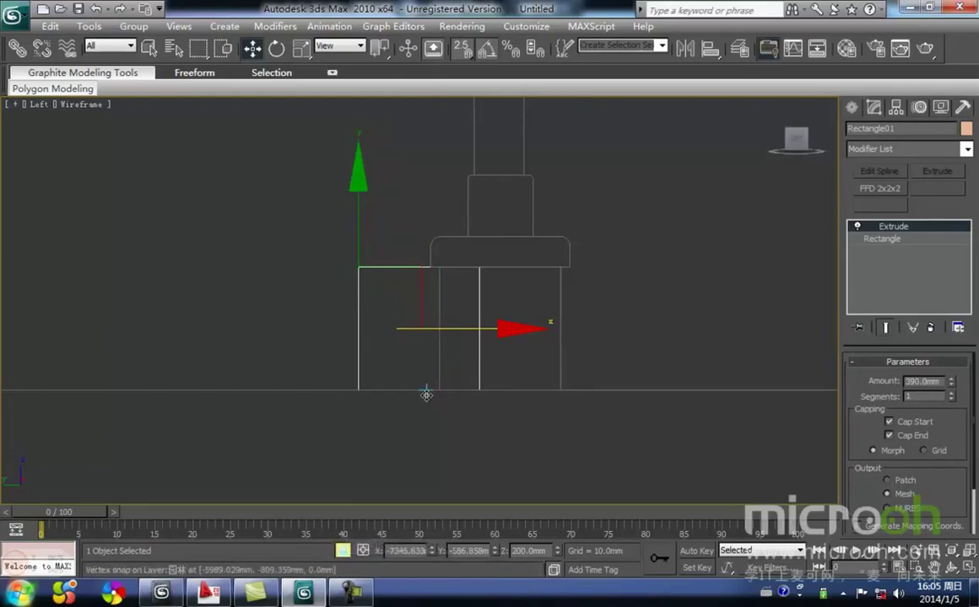
middle_drag(478, 399, 373, 404)
drag(372, 334, 332, 396)
middle_drag(358, 391, 319, 393)
drag(275, 416, 413, 417)
click(431, 435)
drag(503, 422, 262, 235)
middle_drag(309, 320, 400, 330)
- Inspect the extruded base block in the Front view in shaded and wireframe display, and examine the rounded cap above it
key(f)
key(z)
scroll(350, 327, down, 2)
middle_drag(323, 327, 329, 328)
key(F3)
click(646, 359)
middle_drag(545, 219, 548, 368)
mouse_move(447, 297)
middle_down()
mouse_move(461, 287)
mouse_move(544, 331)
mouse_move(474, 374)
mouse_move(389, 400)
mouse_move(362, 366)
middle_up()
key(F3)
key(F3)
key(F3)
scroll(457, 375, down, 2)
scroll(454, 376, up, 2)
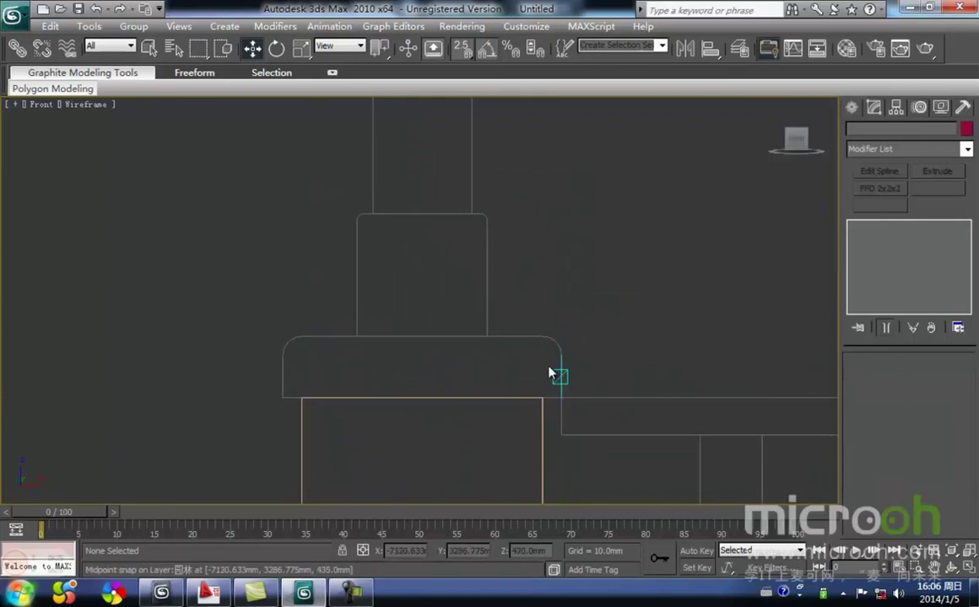
scroll(519, 371, down, 2)
scroll(447, 325, down, 1)
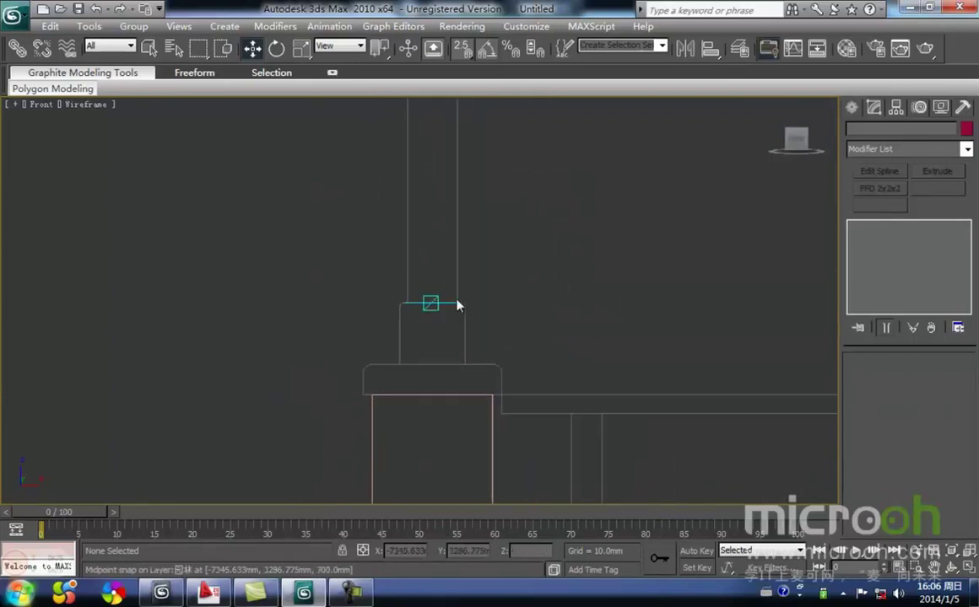
scroll(400, 378, up, 3)
middle_drag(400, 378, 377, 239)
mouse_move(387, 327)
middle_down()
mouse_move(400, 323)
mouse_move(385, 362)
mouse_move(422, 325)
mouse_move(376, 335)
middle_up()
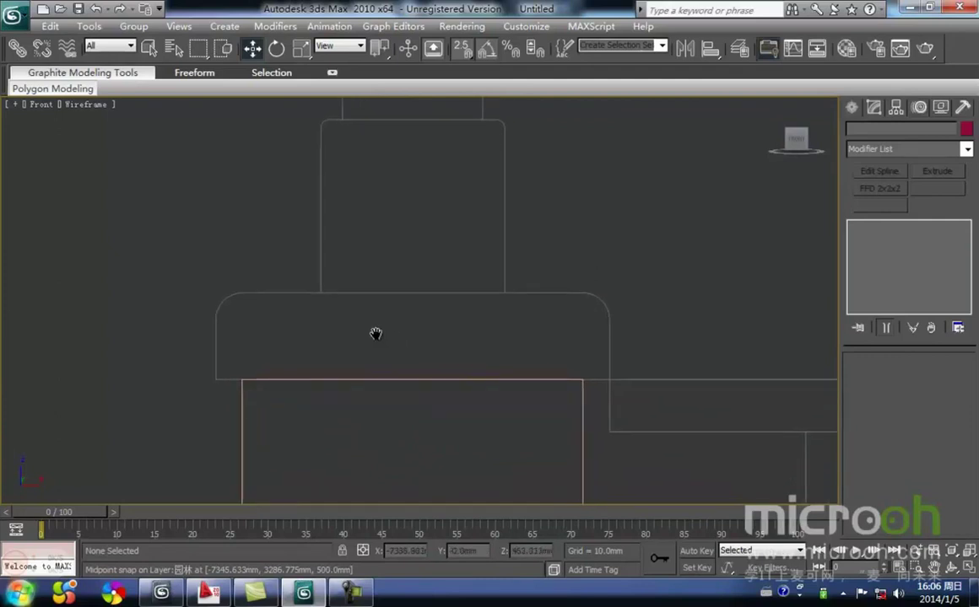
- Trace the straight edges of the cap's left half with a line from the top of the rounded corner through the centreline to the corner's lower end
click(851, 108)
click(875, 133)
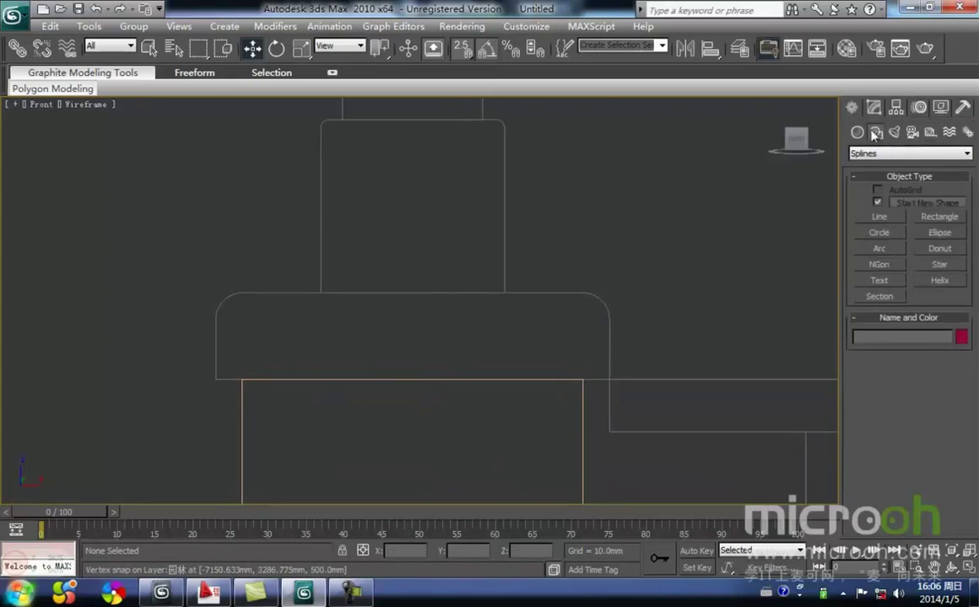
click(878, 217)
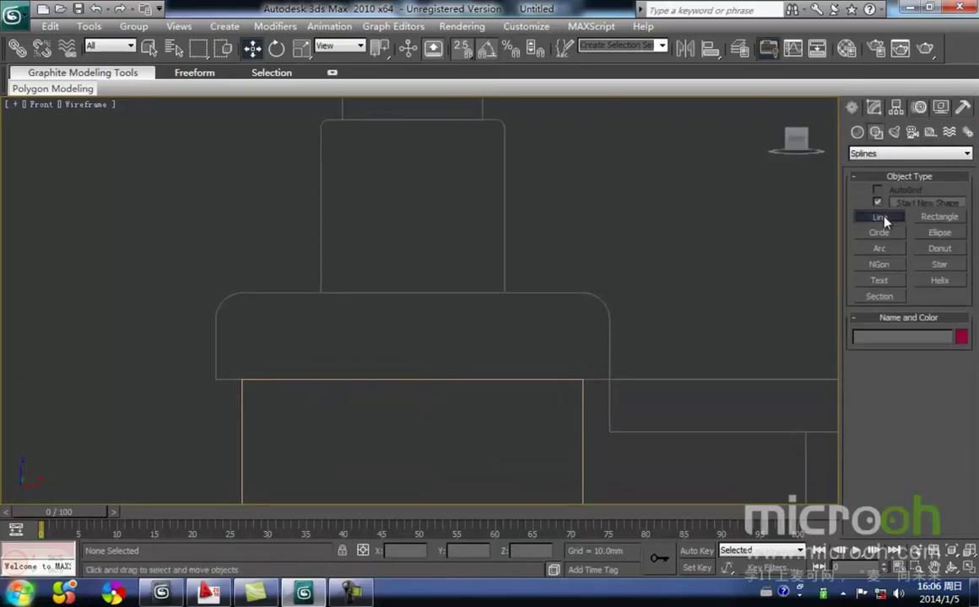
click(242, 293)
click(411, 293)
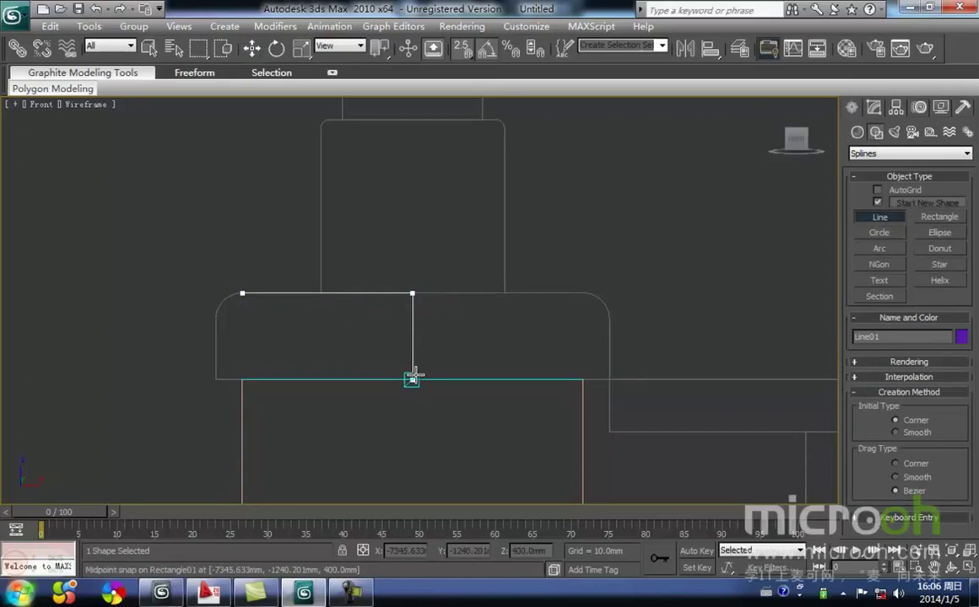
click(411, 379)
click(216, 380)
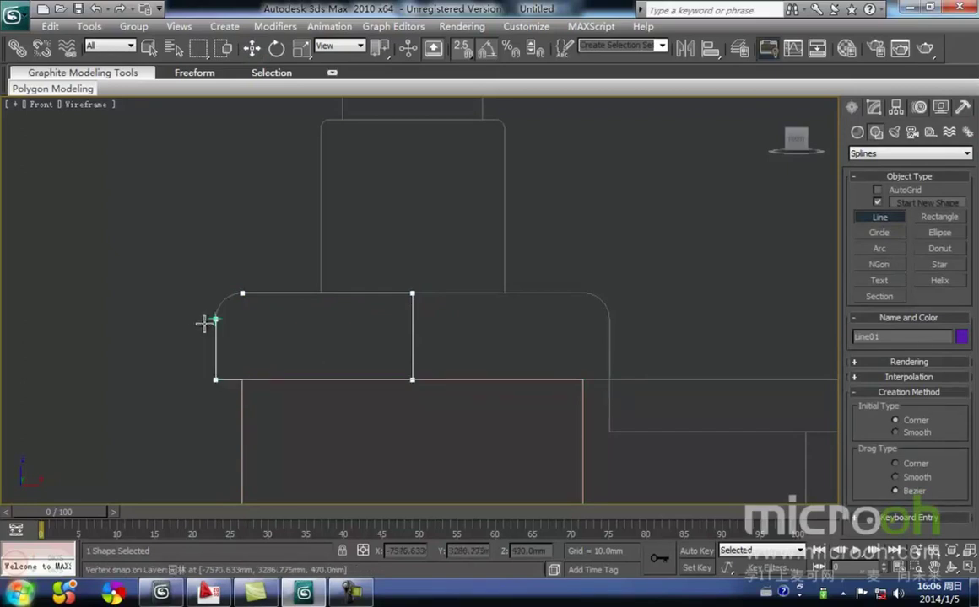
click(207, 321)
right_click(306, 321)
right_click(314, 334)
click(285, 340)
- With Start New Shape off, add an arc of about 30 mm radius to the line, tracing the cap's rounded upper-left corner
scroll(245, 334, up, 2)
middle_drag(329, 309, 416, 326)
click(399, 285)
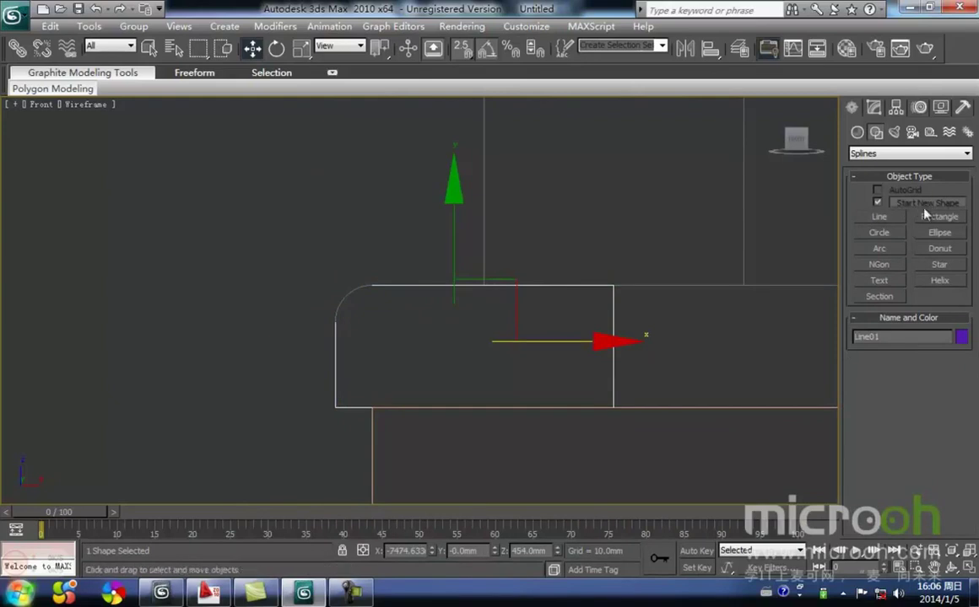
click(878, 249)
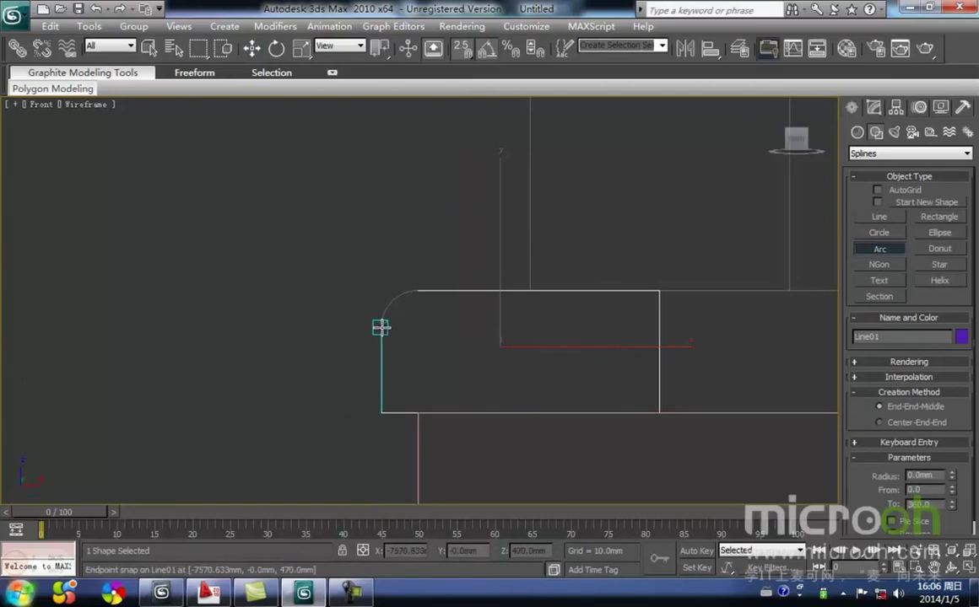
drag(388, 325, 417, 291)
click(395, 297)
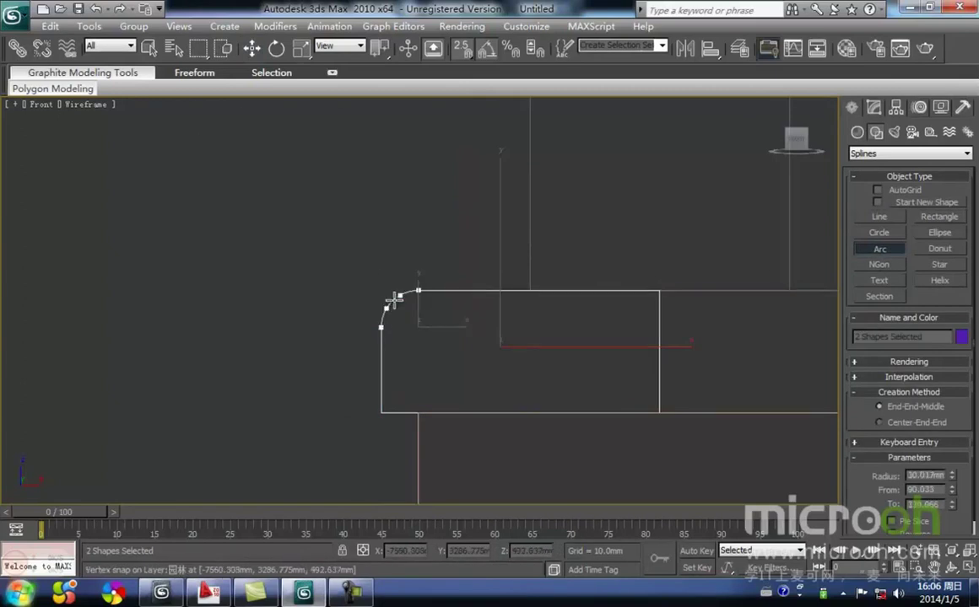
right_click(469, 337)
click(446, 354)
- Select the half-cap profile and enter vertex-level editing of its spline
scroll(421, 314, up, 2)
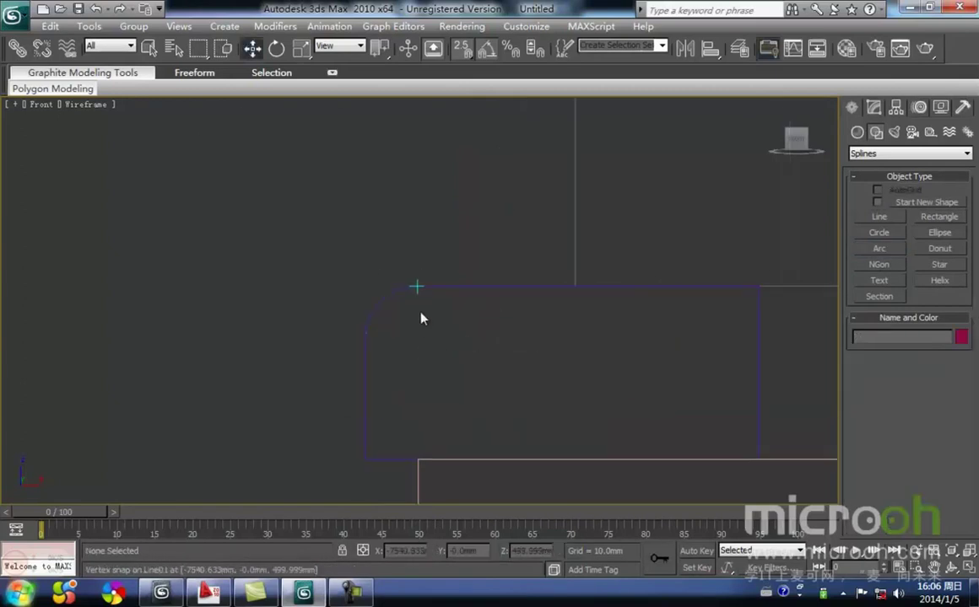
drag(456, 290, 436, 258)
middle_drag(463, 332, 475, 313)
key(1)
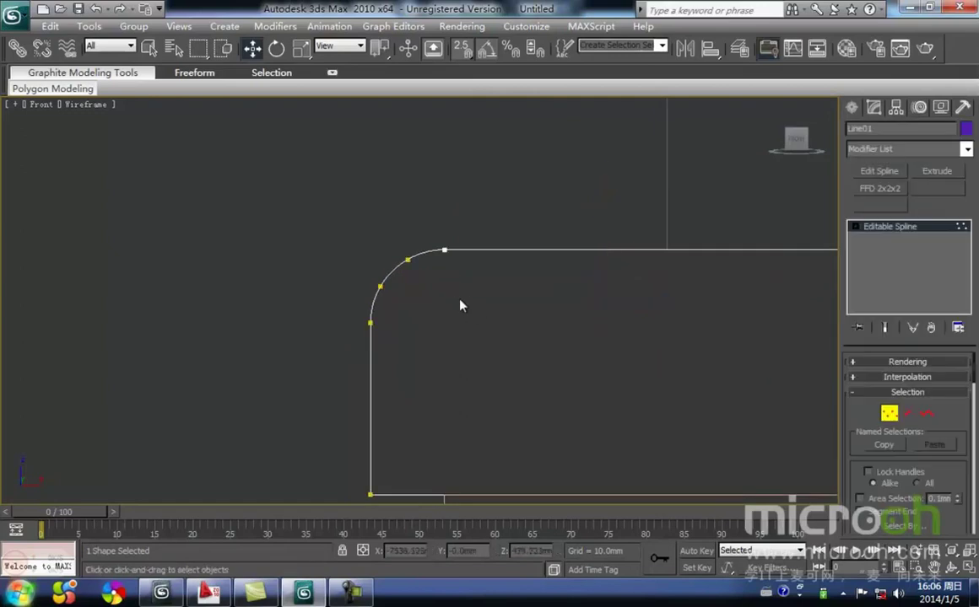
- Try moving the vertex where the arc meets the cap's top edge, and undo the move
click(443, 250)
key(space)
drag(508, 199, 470, 160)
key(ctrl+z)
key(space)
click(457, 305)
- Weld the overlapping vertices at both ends of the corner arc with a 0.1 mm threshold, then leave vertex editing and deselect the profile
drag(484, 272, 431, 209)
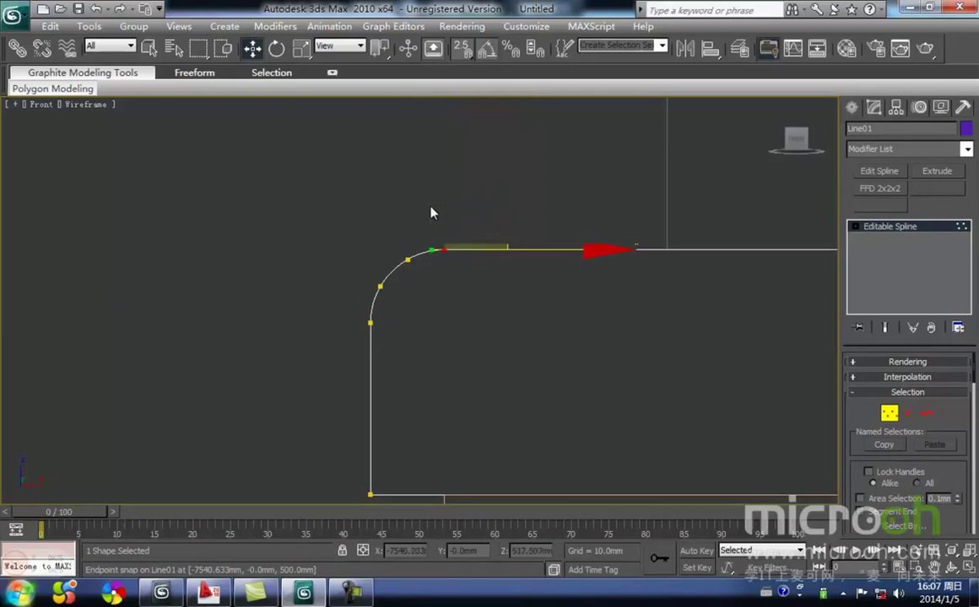
right_click(445, 257)
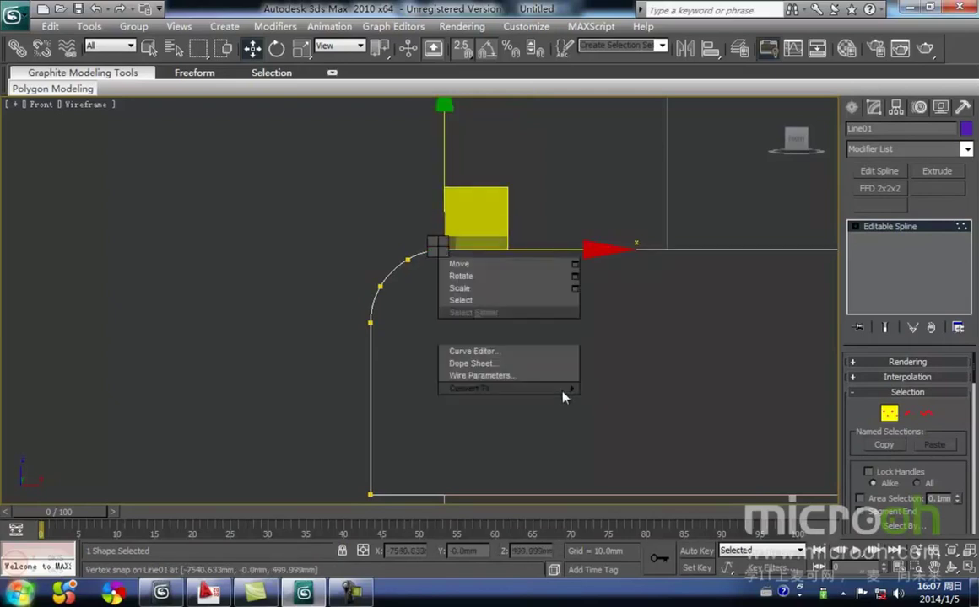
drag(973, 381, 973, 477)
click(411, 365)
drag(404, 358, 343, 312)
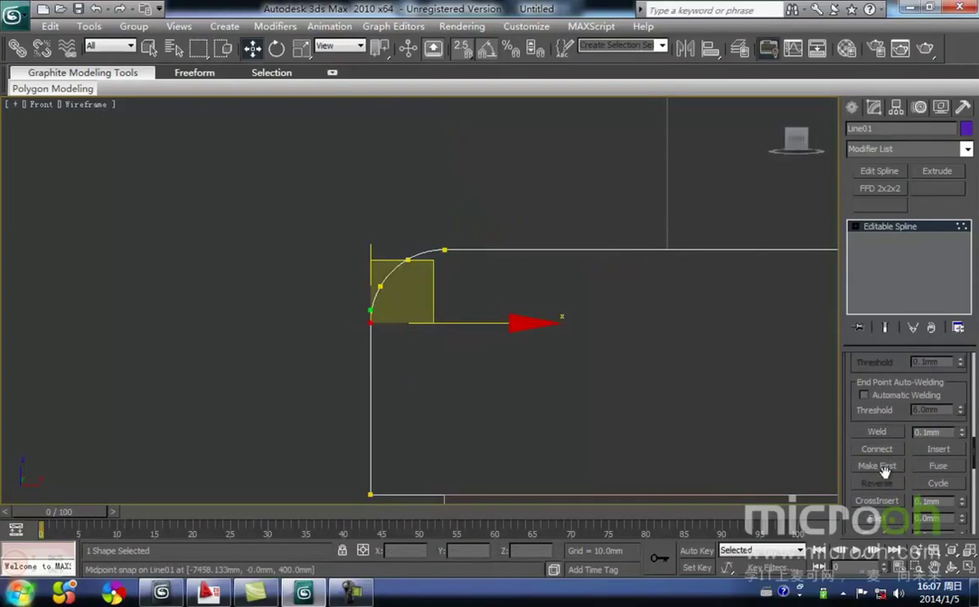
click(878, 433)
scroll(501, 383, down, 2)
middle_drag(490, 379, 455, 374)
key(1)
click(474, 369)
scroll(524, 373, down, 2)
middle_drag(523, 374, 449, 382)
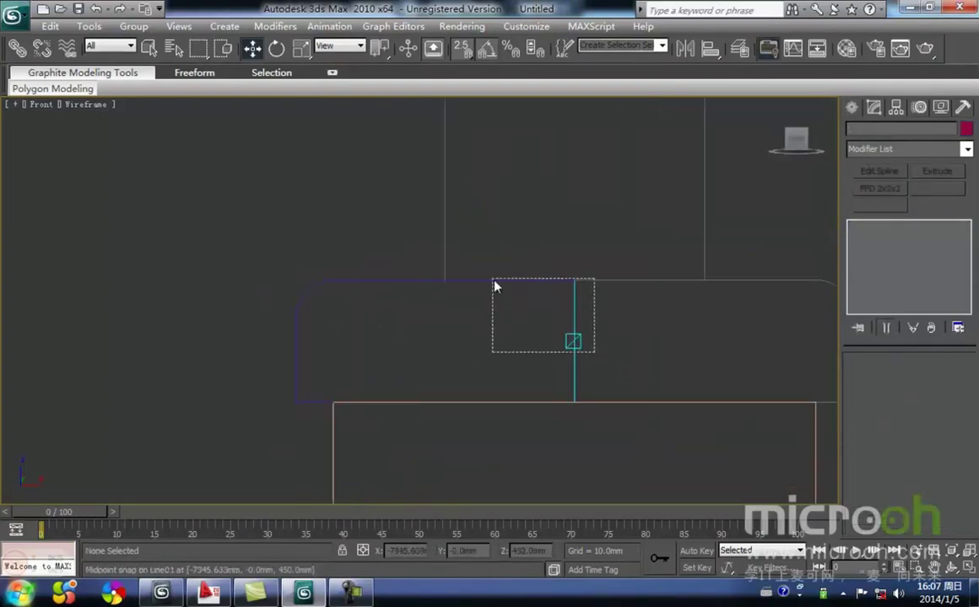
- Compare the cap's outline in the front elevation with the one in the side elevation
click(482, 278)
click(634, 339)
middle_drag(634, 338, 482, 329)
scroll(483, 330, down, 2)
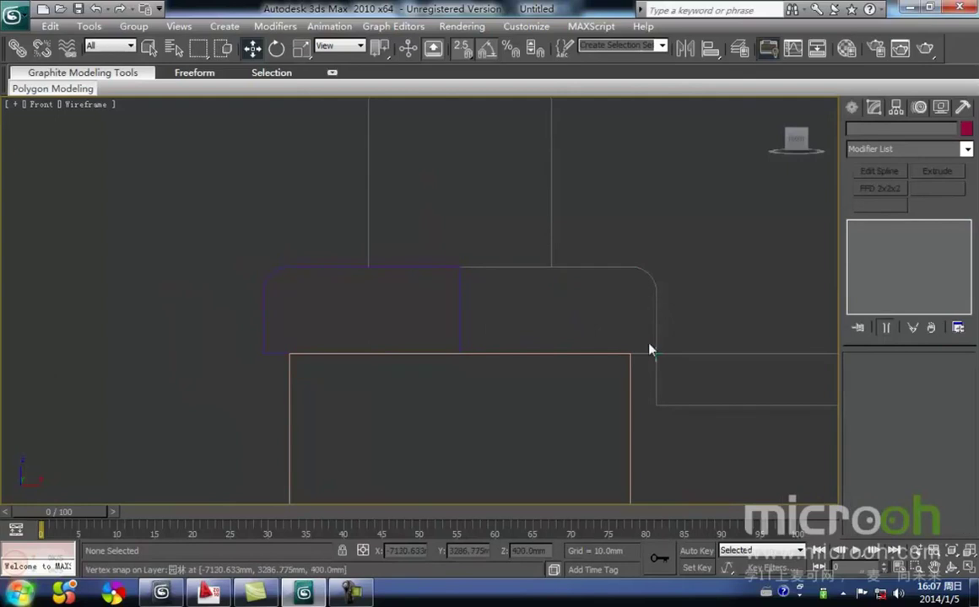
middle_drag(481, 354, 409, 356)
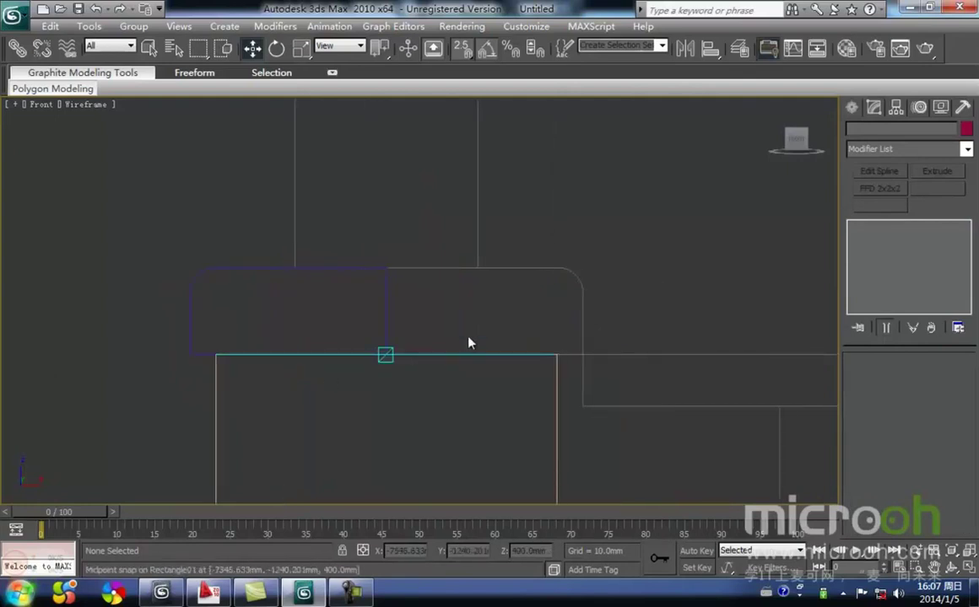
key(l)
scroll(623, 350, down, 3)
middle_drag(623, 349, 445, 232)
scroll(422, 327, up, 10)
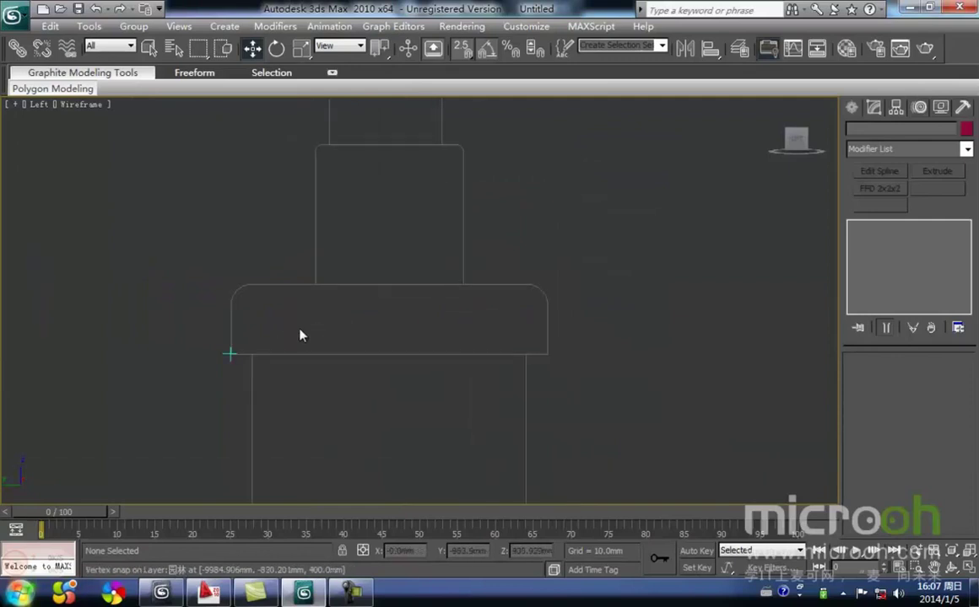
key(f)
scroll(439, 346, down, 8)
middle_drag(375, 343, 581, 311)
scroll(415, 307, up, 6)
scroll(379, 304, up, 8)
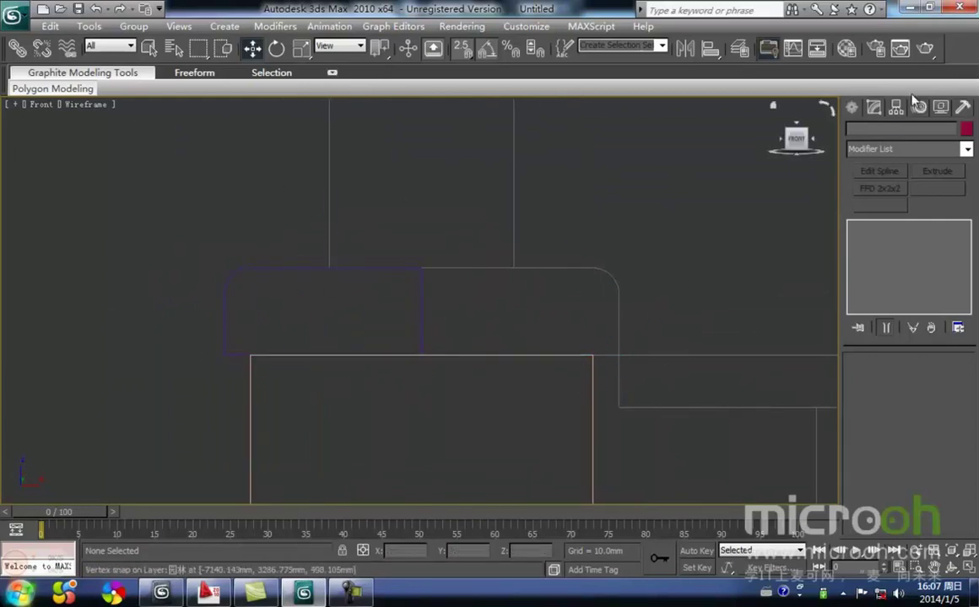
- Measure the cap's full bottom width in the Front view with a Tape helper, and delete the tape
click(851, 108)
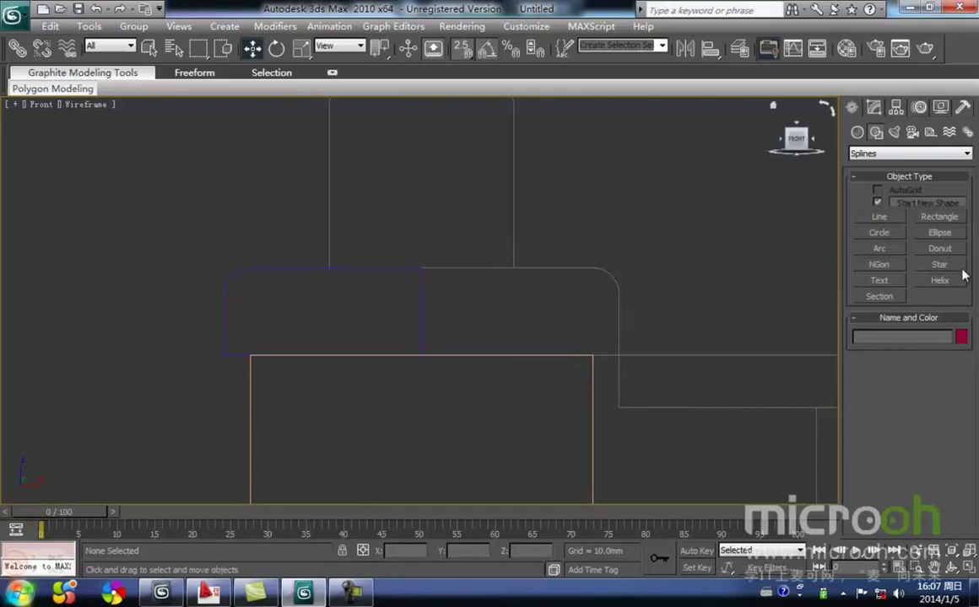
click(929, 132)
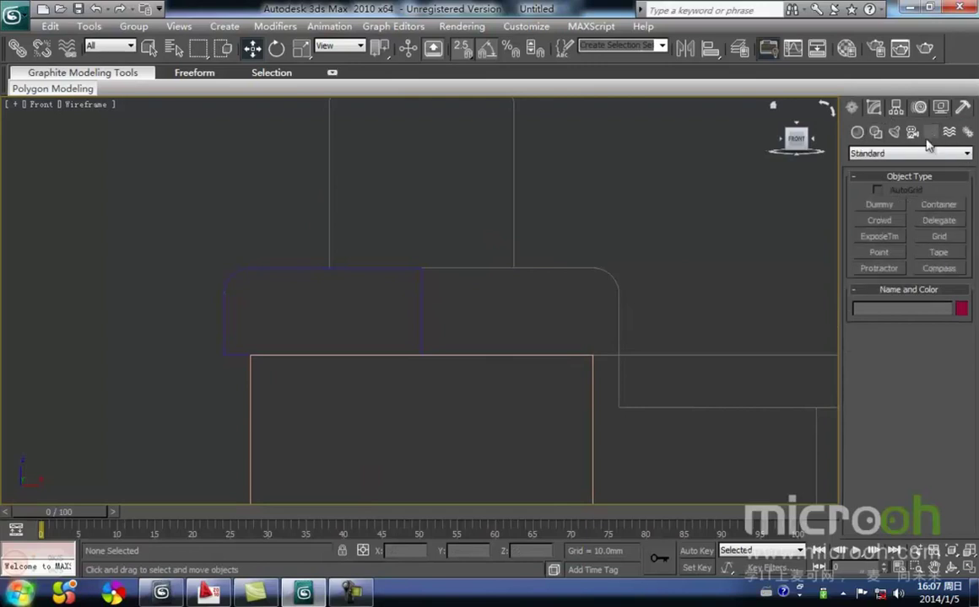
click(939, 252)
drag(223, 355, 620, 346)
key(w)
click(647, 398)
drag(644, 398, 611, 312)
middle_drag(634, 358, 630, 345)
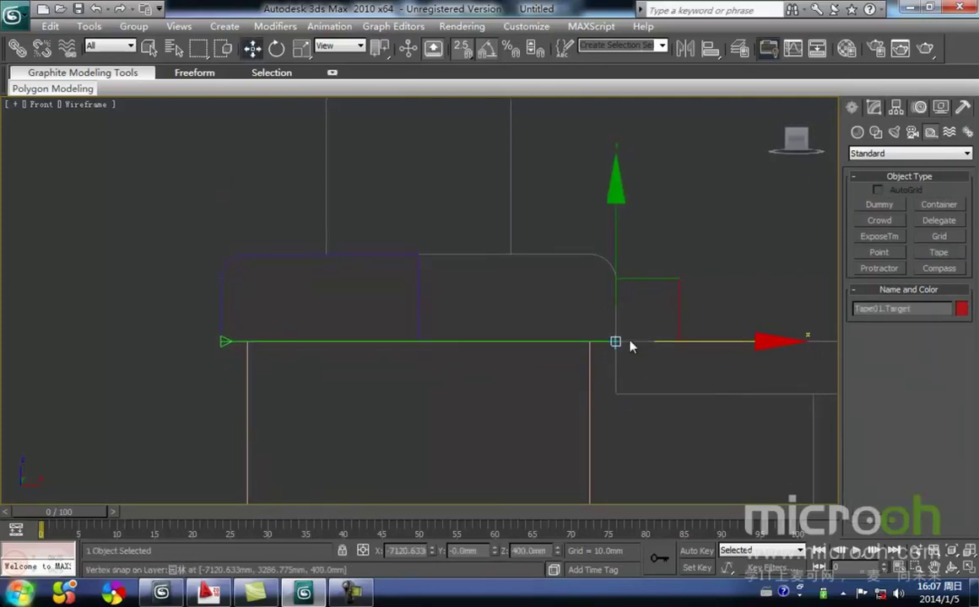
key(Delete)
- Measure the cap's full bottom width in the side elevation of the Left view with a Tape helper
key(l)
key(z)
middle_drag(582, 389, 480, 341)
scroll(489, 380, up, 5)
middle_drag(515, 407, 390, 291)
scroll(471, 295, up, 4)
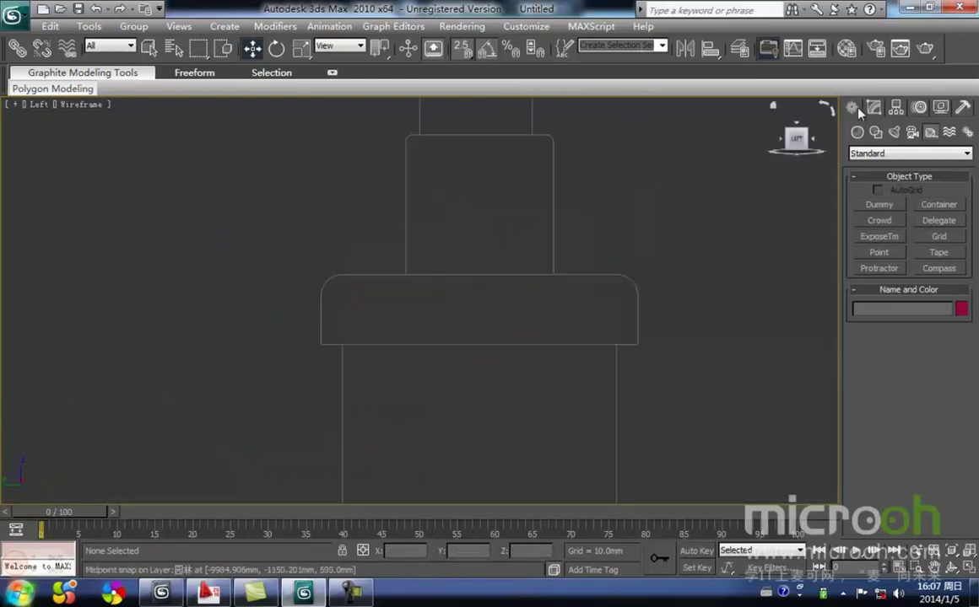
click(939, 252)
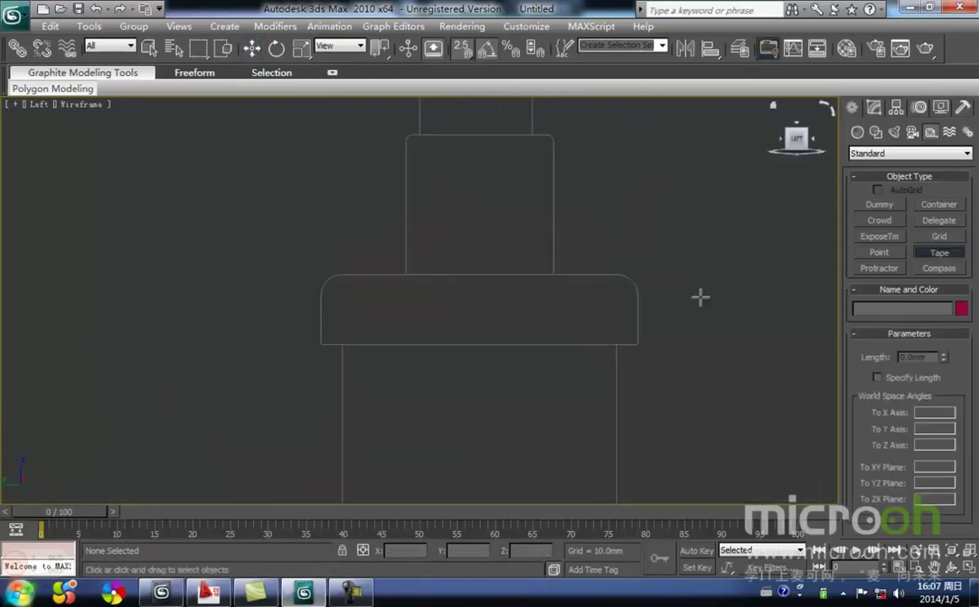
drag(321, 345, 638, 344)
right_click(687, 392)
click(485, 369)
- In the Top view, draw a rectangle about 660 mm long and 600 mm wide around the base block
scroll(481, 367, down, 4)
key(t)
middle_drag(312, 379, 522, 336)
scroll(423, 304, up, 5)
middle_drag(395, 356, 478, 384)
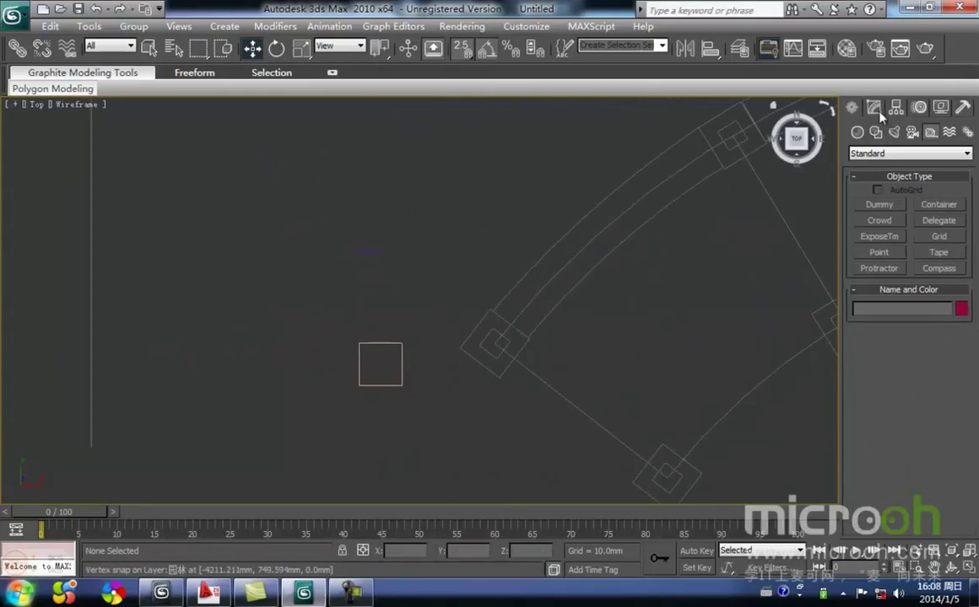
click(873, 107)
click(851, 107)
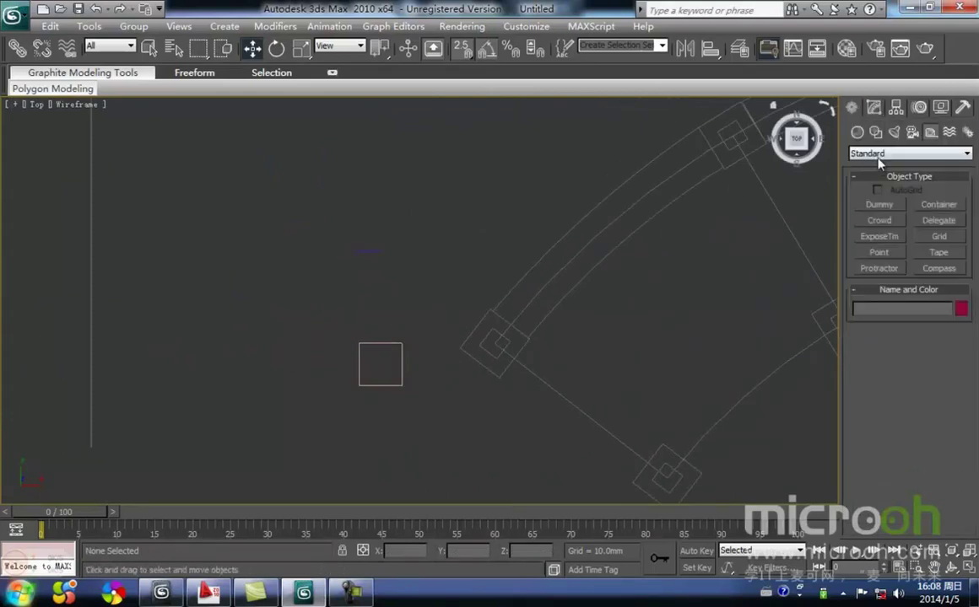
click(876, 132)
click(939, 217)
middle_drag(507, 321, 571, 254)
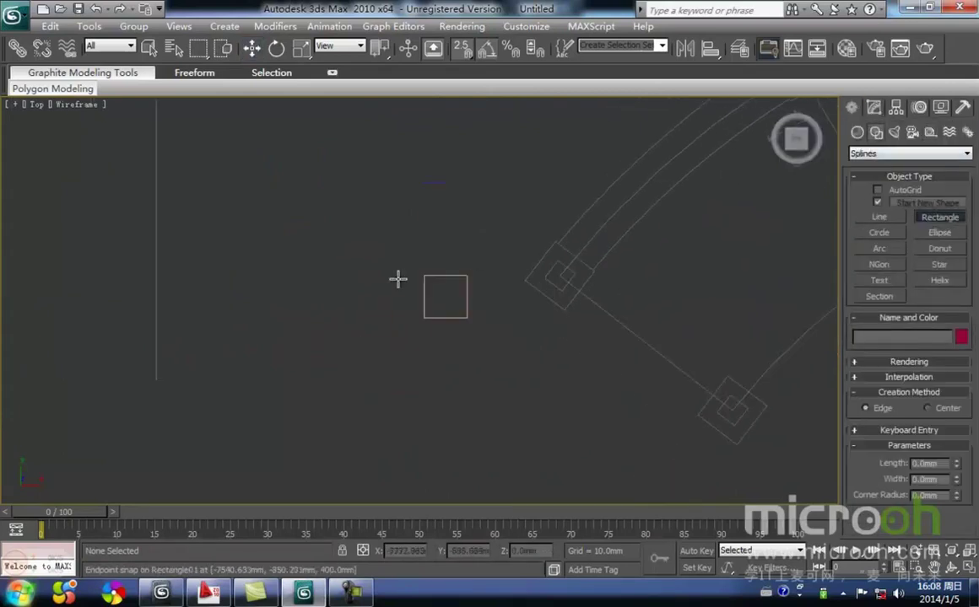
drag(412, 265, 480, 337)
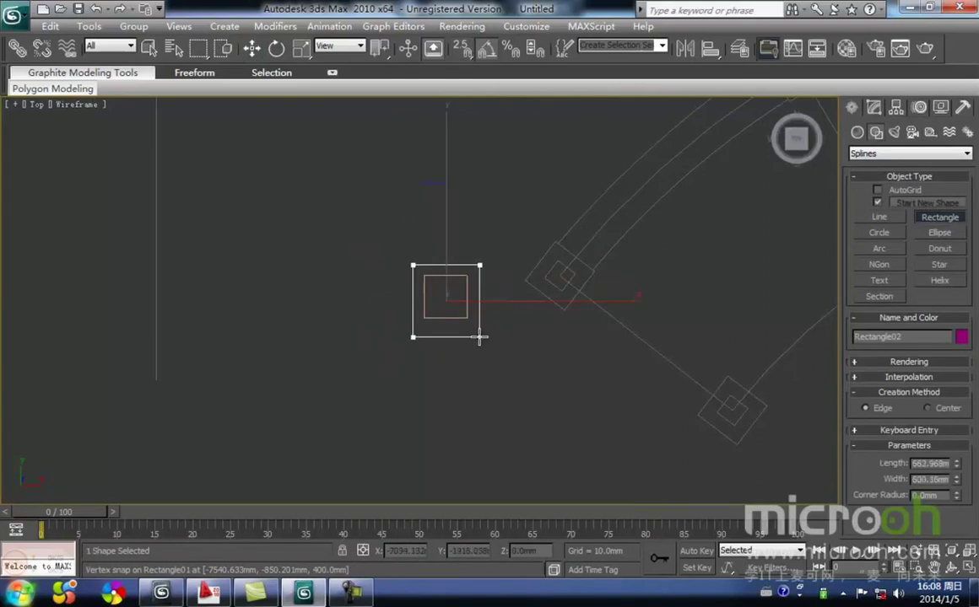
- Set the new rectangle's length and width to 450 mm each and finish drawing rectangles
right_click(956, 464)
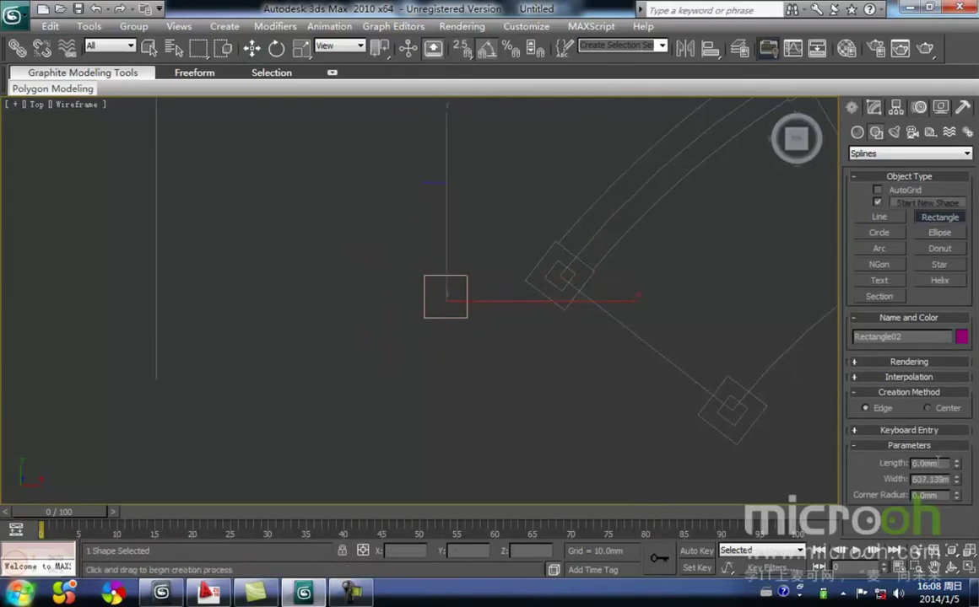
text(450)
key(Tab)
text(4)
key(Return)
right_click(491, 379)
click(488, 343)
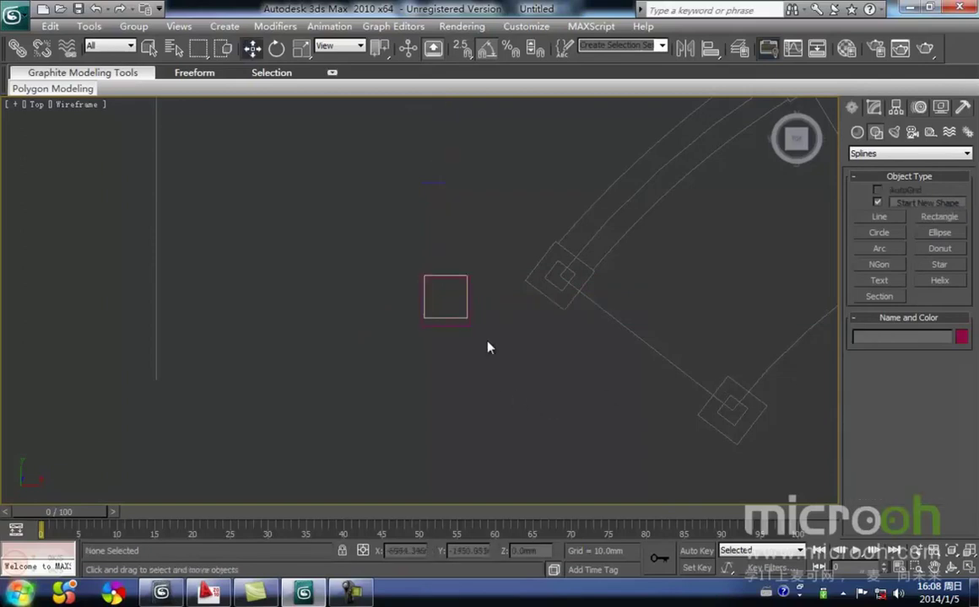
- Select the 450 mm rectangle and raise it in the Front view to a Z height of about 274 mm
drag(486, 341, 461, 327)
middle_drag(458, 339, 451, 417)
key(f)
scroll(435, 362, down, 4)
scroll(469, 360, down, 2)
drag(452, 316, 454, 166)
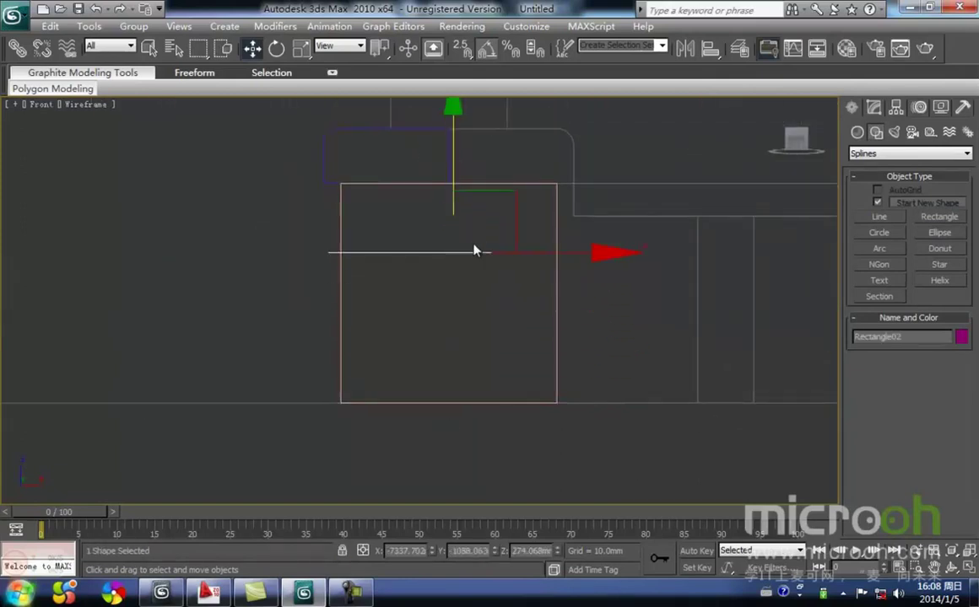
click(872, 108)
click(966, 149)
scroll(894, 422, down, 3)
scroll(895, 422, down, 5)
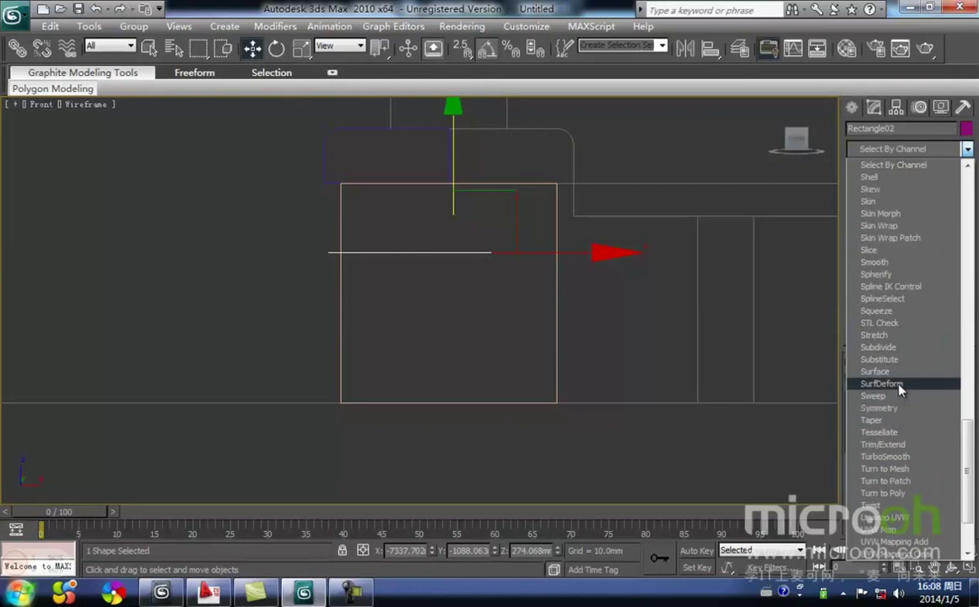
click(620, 333)
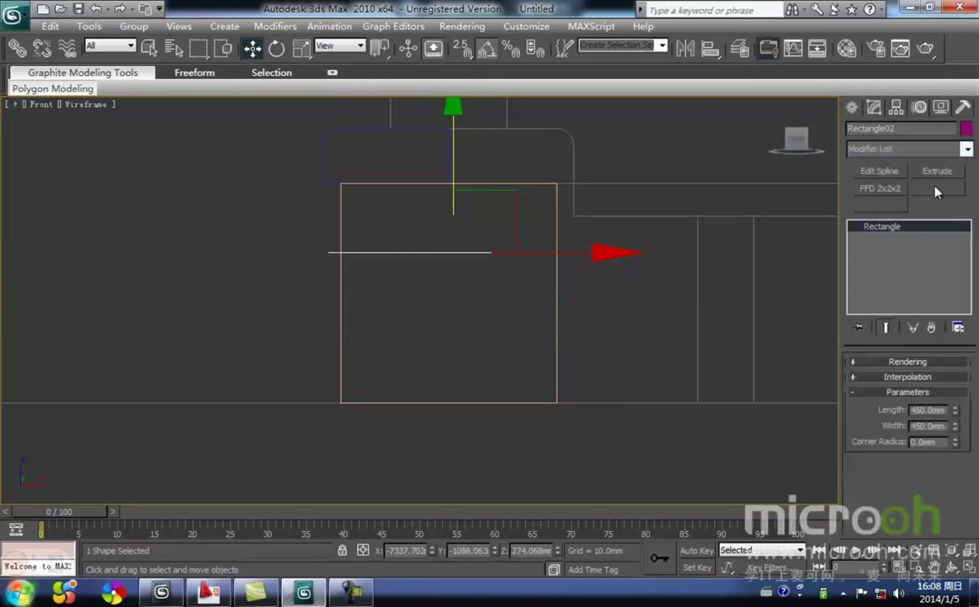
- Configure the modifier set so that Sweep fills the empty slot next to FFD 2x2x2
click(957, 329)
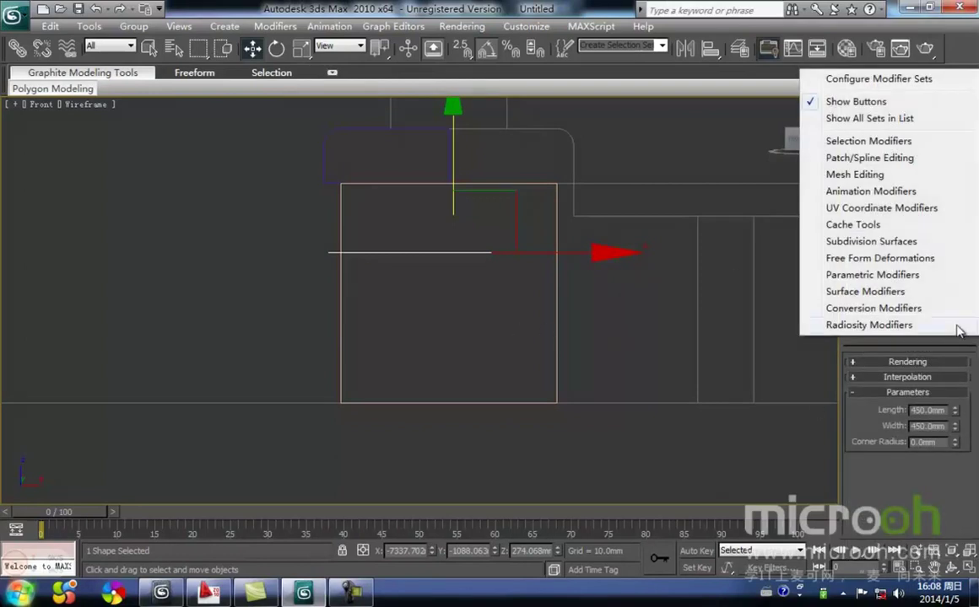
click(869, 79)
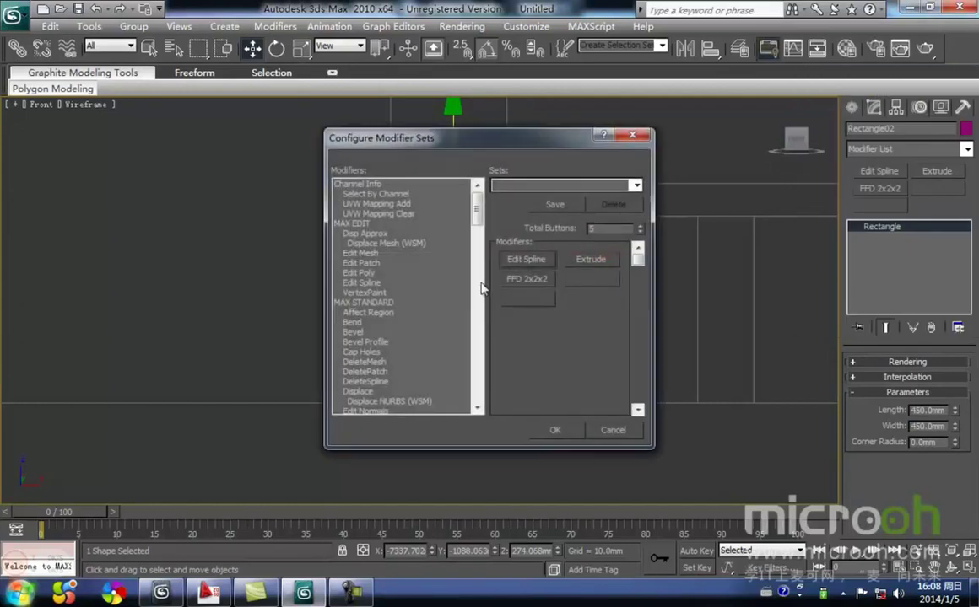
click(400, 330)
key(s)
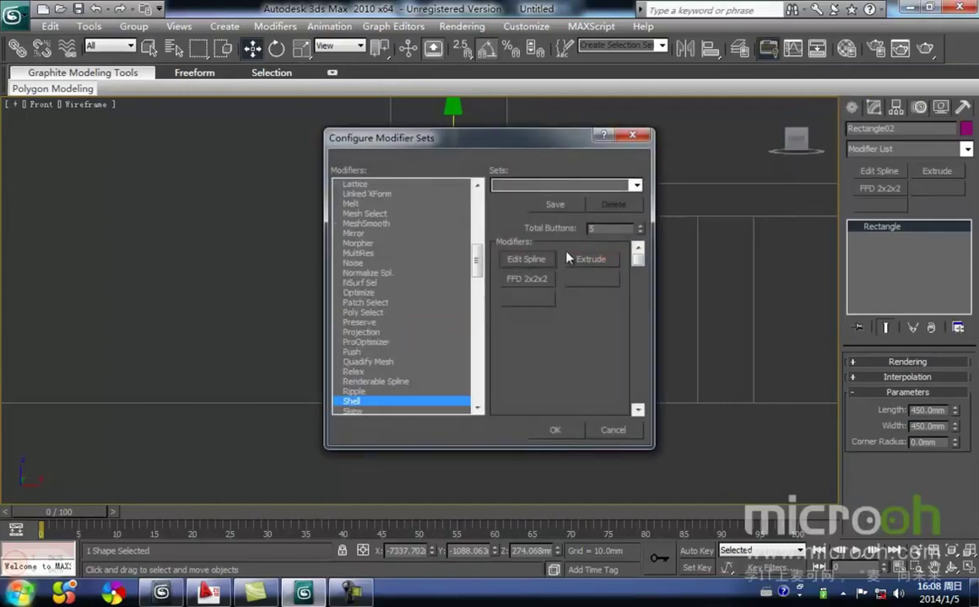
key(s)
scroll(403, 380, down, 2)
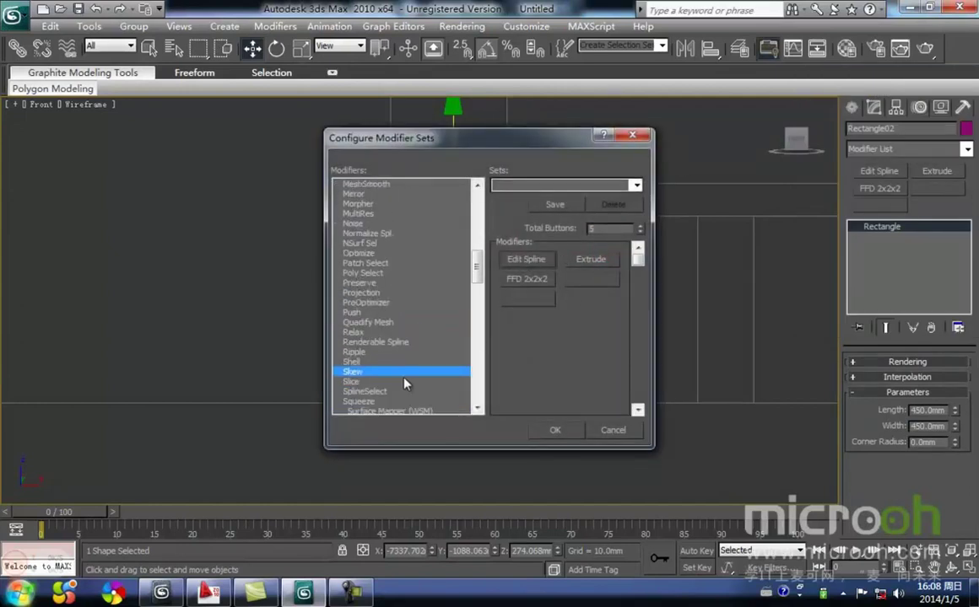
scroll(402, 386, down, 3)
key(Down)
key(Down)
key(Down)
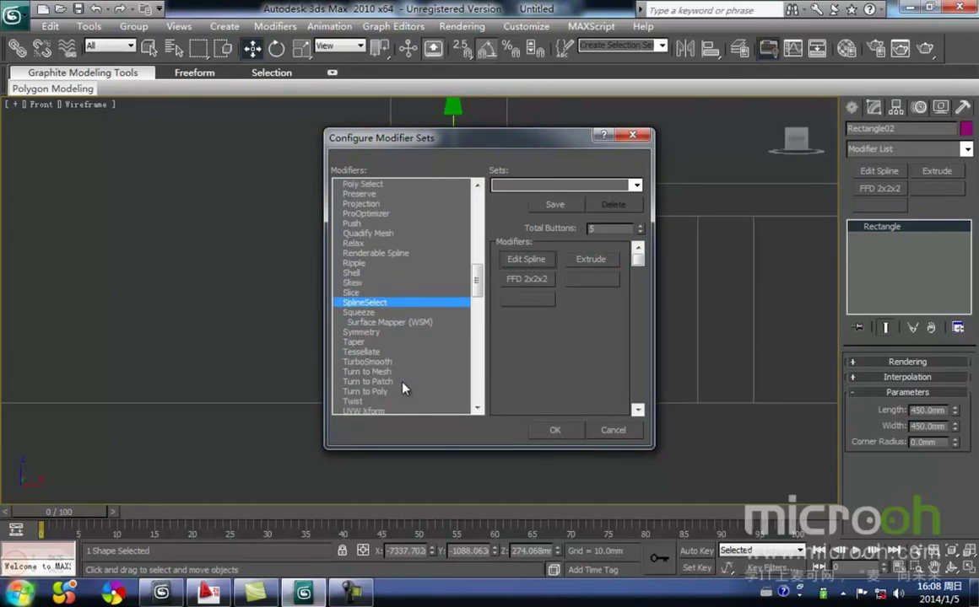
key(s)
key(s)
key(s)
key(s)
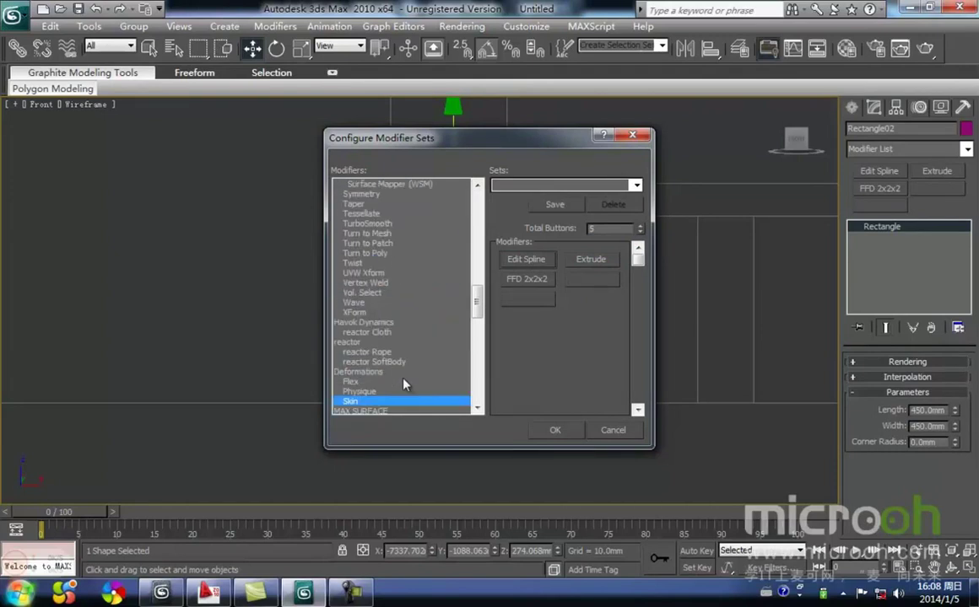
key(s)
key(s)
key(s)
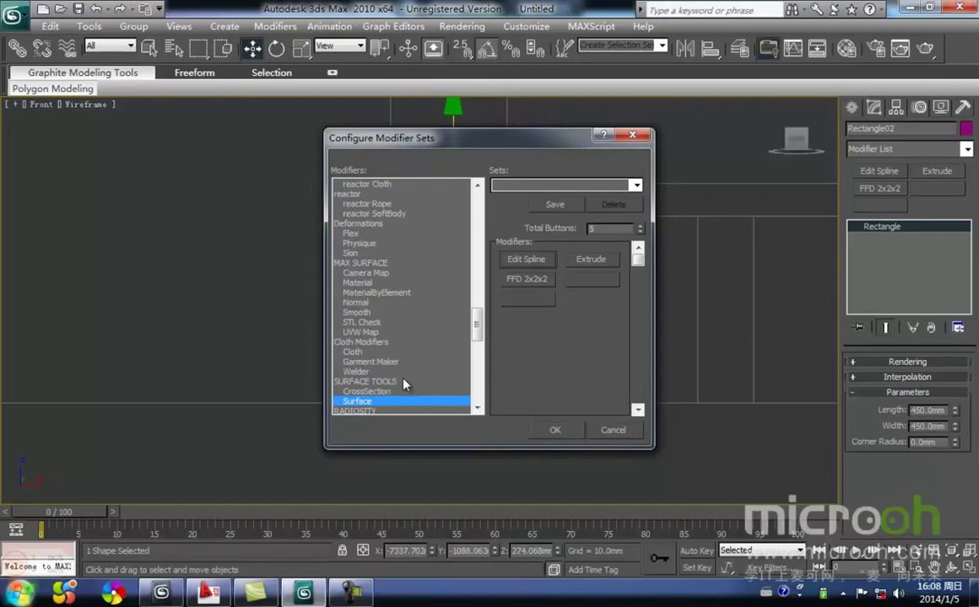
key(s)
key(s)
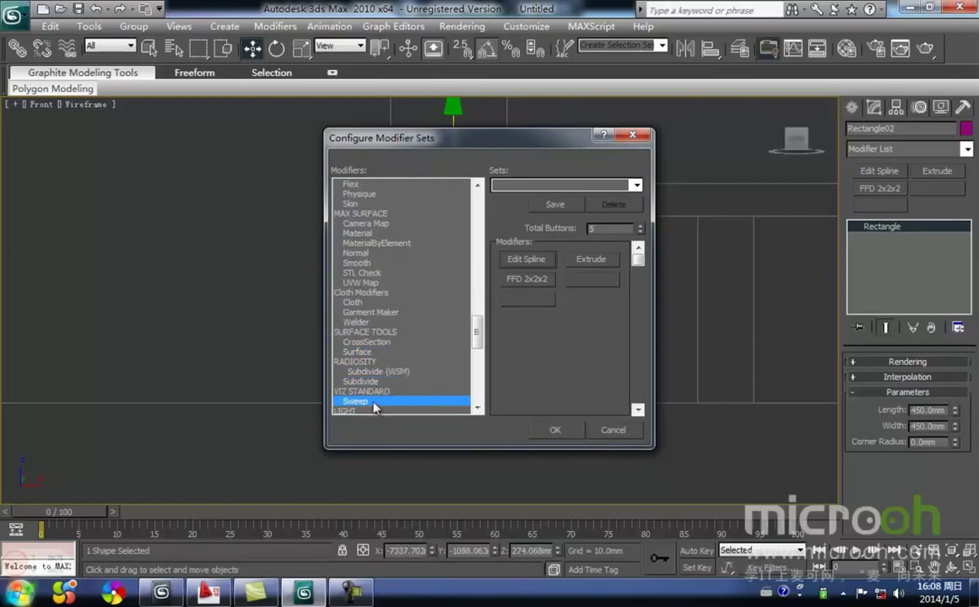
drag(384, 402, 572, 302)
click(556, 431)
click(647, 400)
- Apply a Sweep modifier to the 450 mm rectangle, using the cap's half-profile line as the custom section
middle_drag(478, 302, 501, 374)
drag(487, 345, 438, 349)
middle_drag(513, 390, 544, 411)
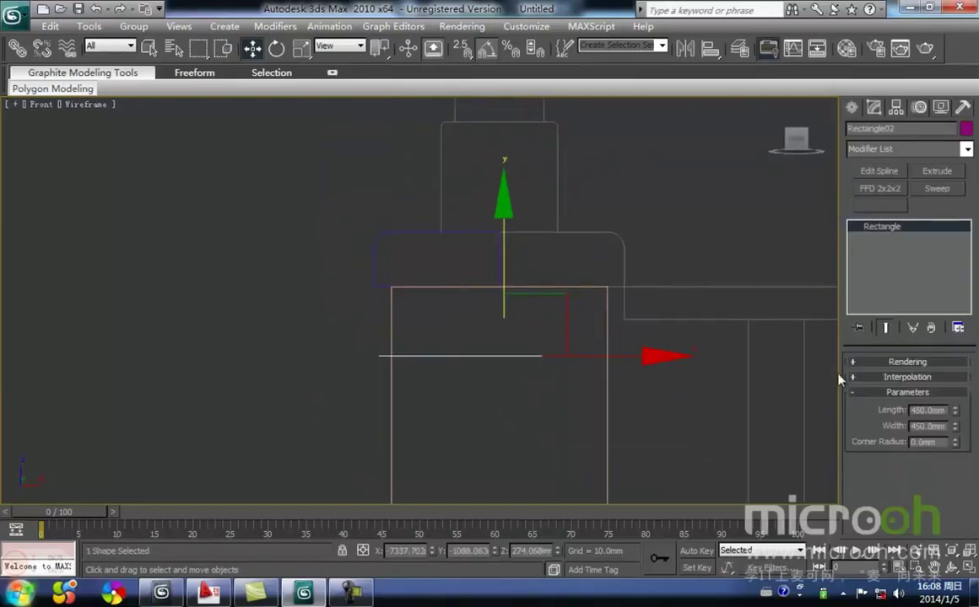
click(936, 189)
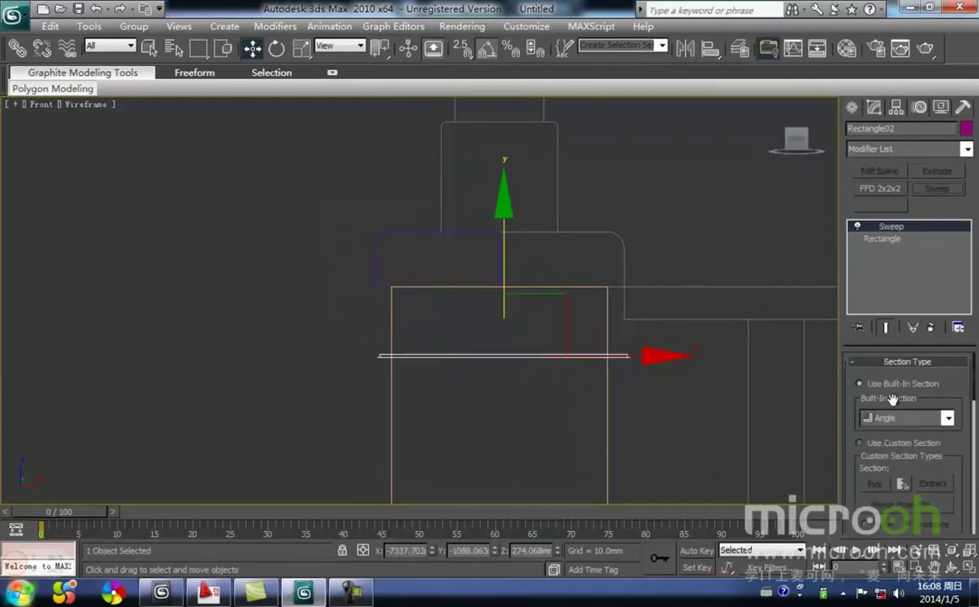
click(860, 443)
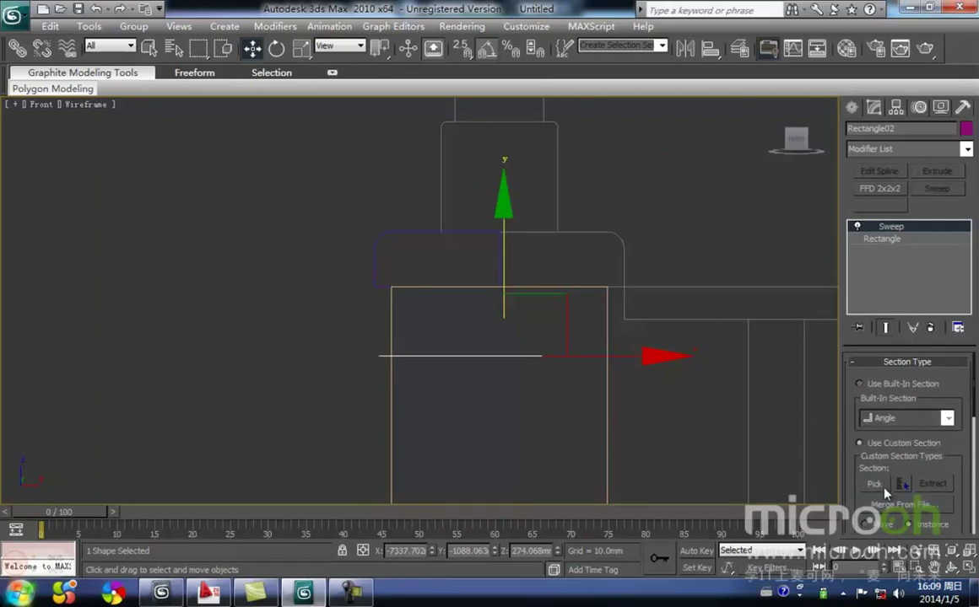
click(875, 485)
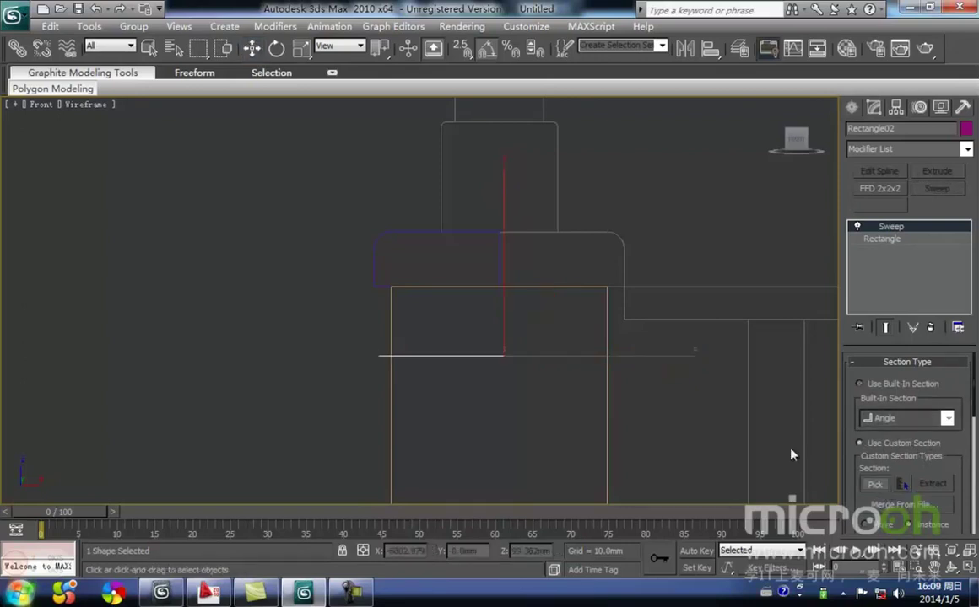
click(477, 233)
middle_drag(520, 291, 518, 247)
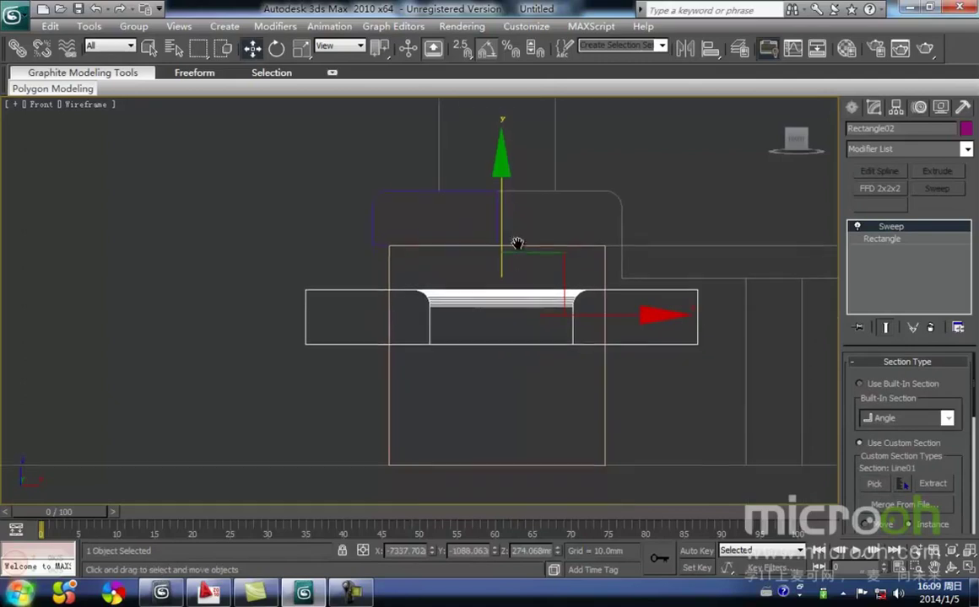
- Mirror the sweep's section on the XZ plane so the rounded edge faces outward
middle_drag(522, 346, 481, 370)
scroll(384, 325, up, 2)
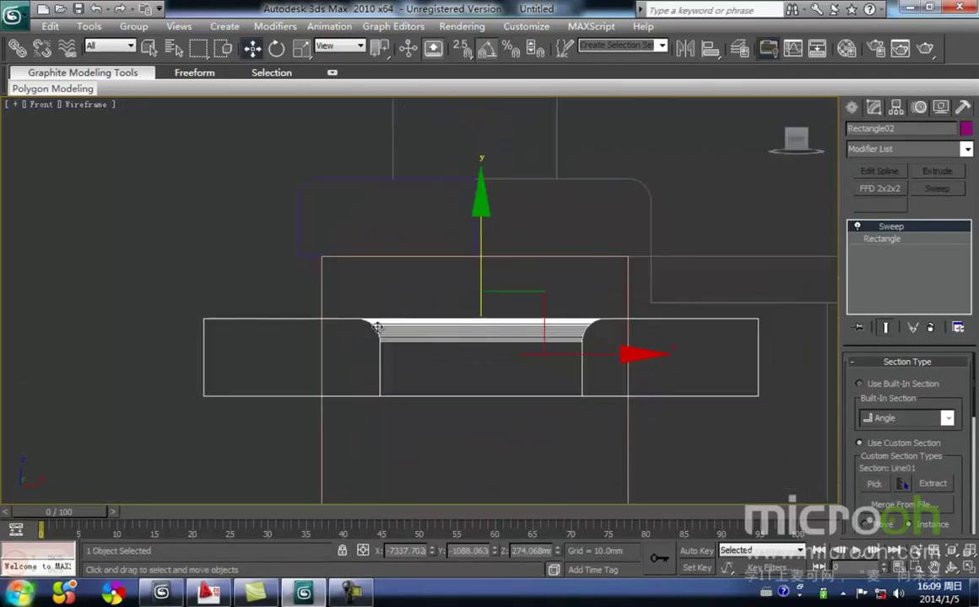
middle_drag(345, 207, 329, 219)
drag(972, 389, 958, 481)
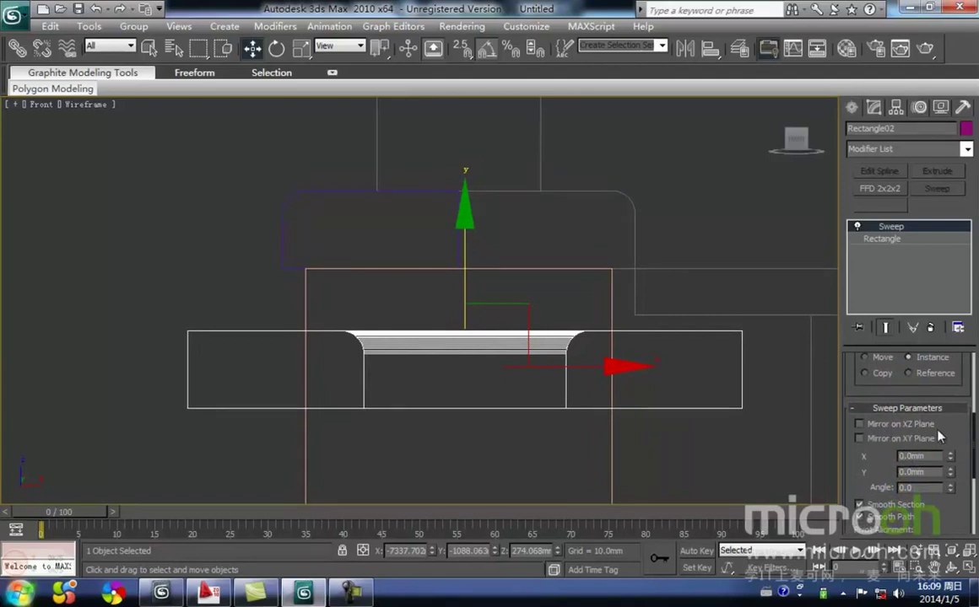
click(859, 425)
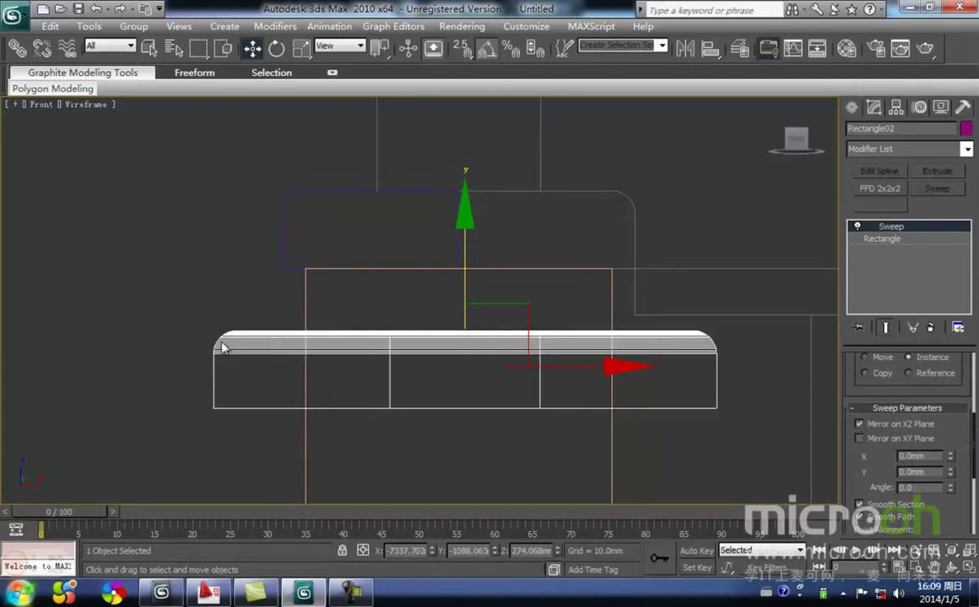
- Try the upper pivot alignment points of the sweep section and set the alignment to the top-right point
middle_drag(690, 349, 674, 325)
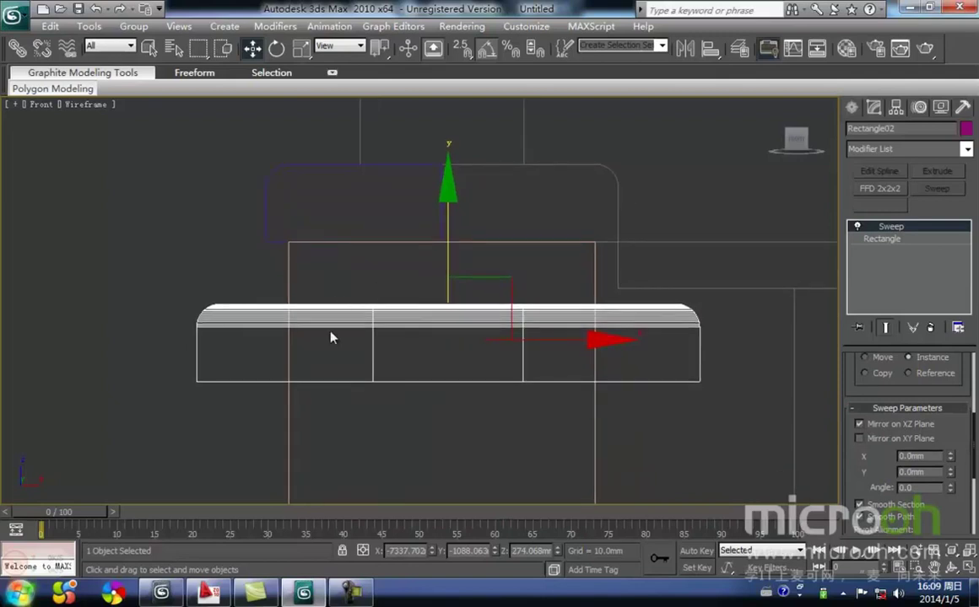
drag(974, 457, 976, 490)
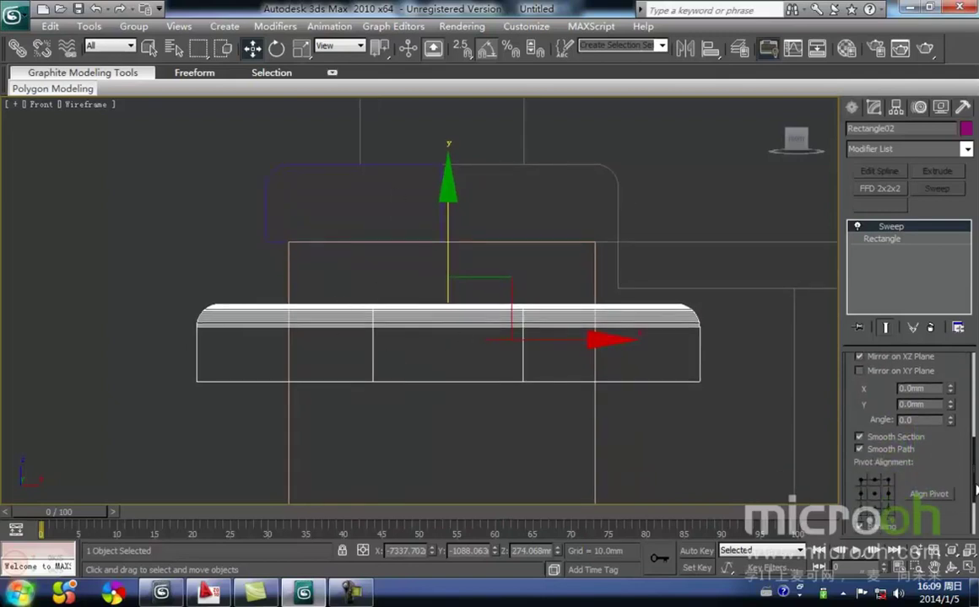
click(860, 483)
click(880, 482)
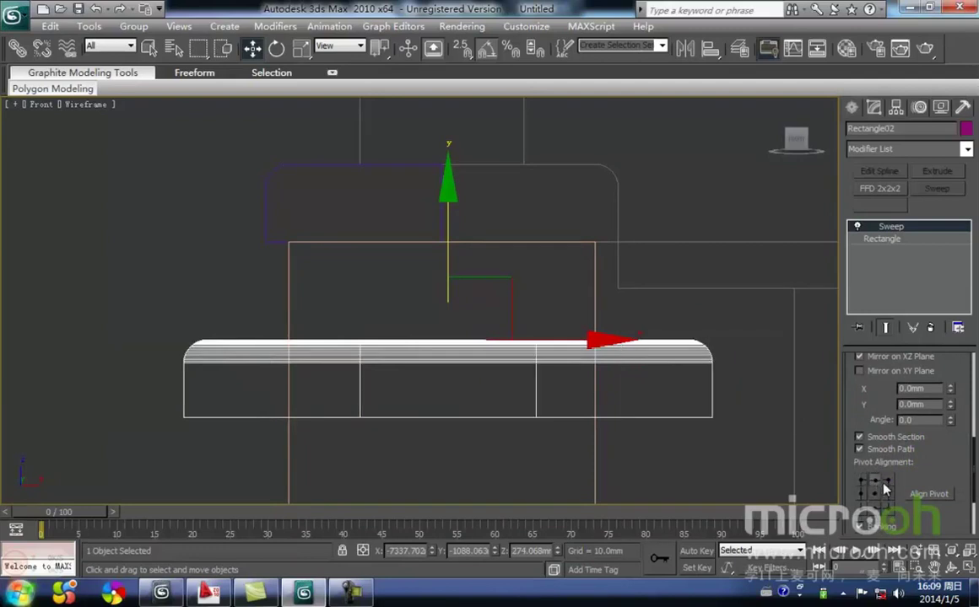
click(887, 484)
middle_drag(588, 311, 618, 312)
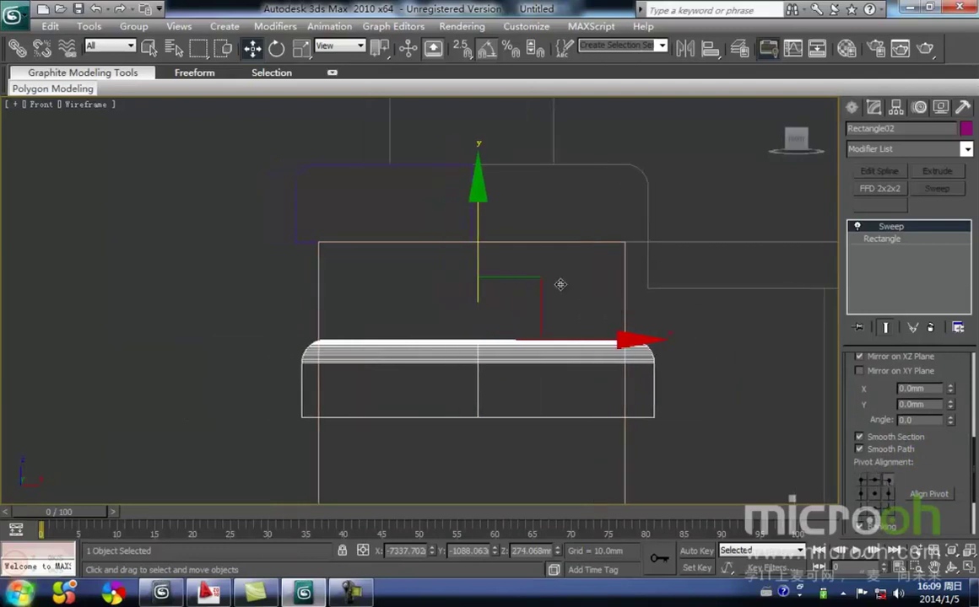
- Raise the swept cap in the Front view to just above the base block, at a Z height of about 518 mm
drag(475, 266, 485, 148)
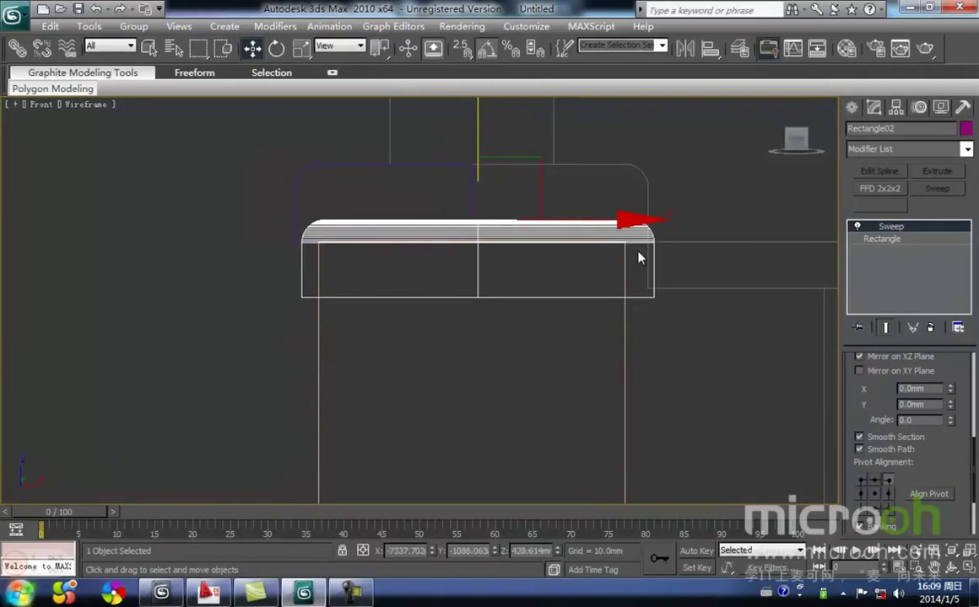
drag(651, 296, 651, 227)
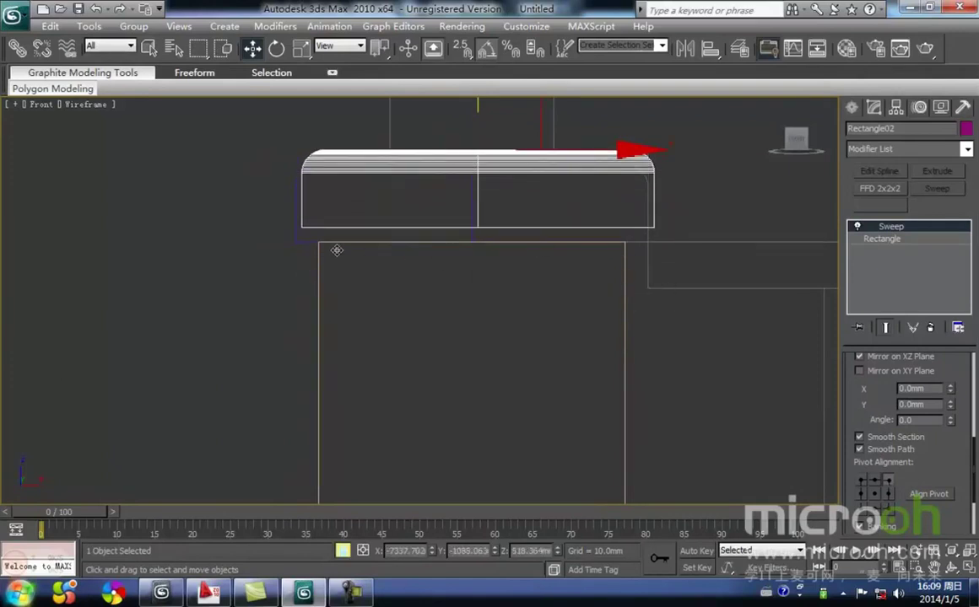
middle_drag(477, 217, 594, 292)
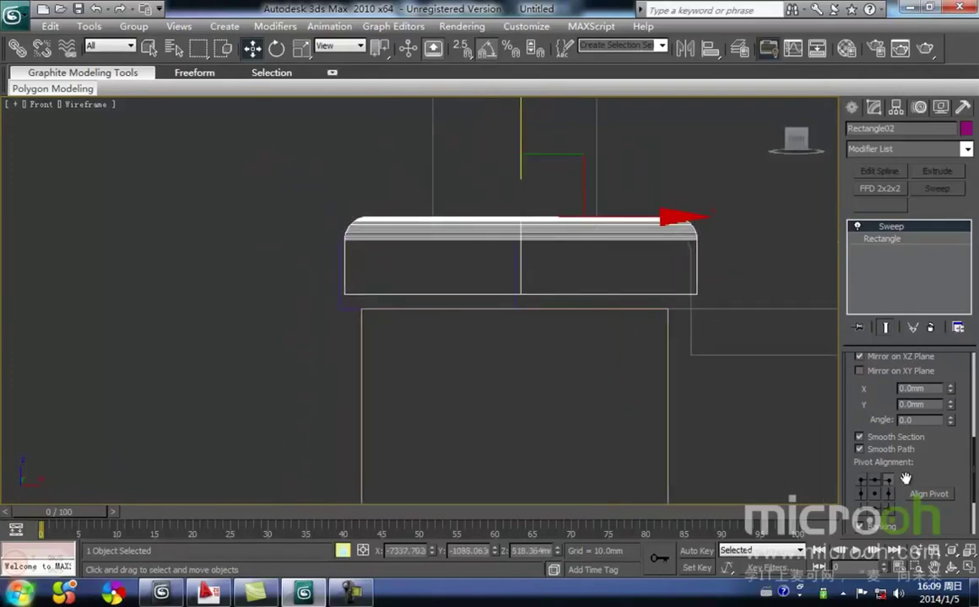
- Check the cap in shaded display, turn off Smooth Section and Smooth Path, and return to wireframe
key(F3)
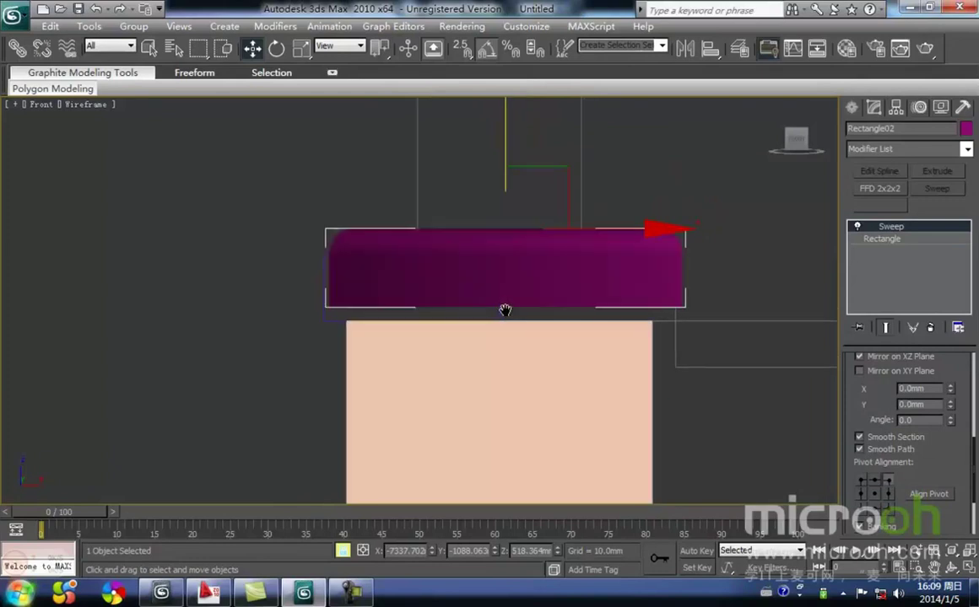
click(859, 450)
key(F3)
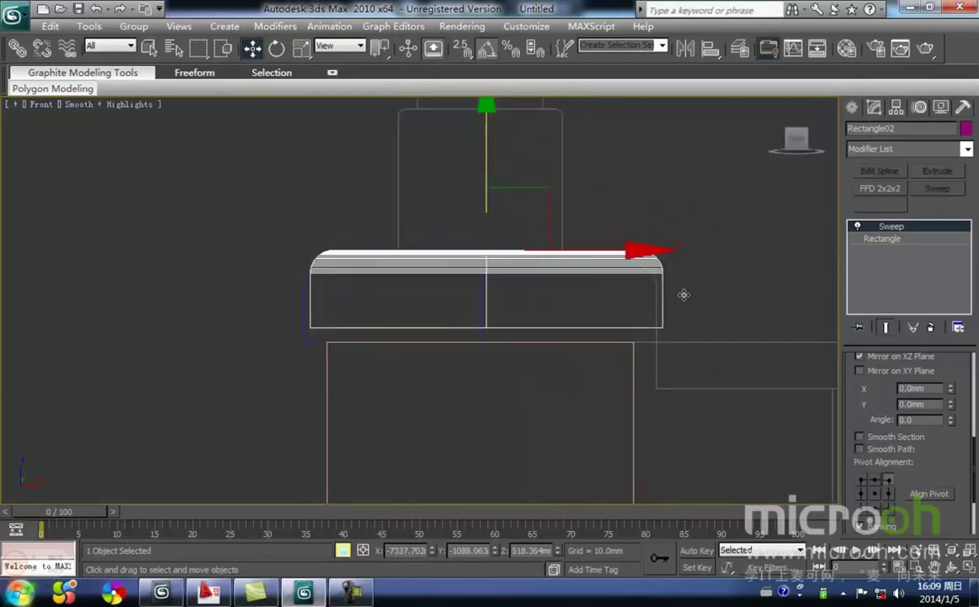
- Move the cap vertically and snap its bottom edge onto the base block's top edge, at Z 500 mm
scroll(664, 304, up, 2)
click(704, 311)
drag(672, 286, 622, 260)
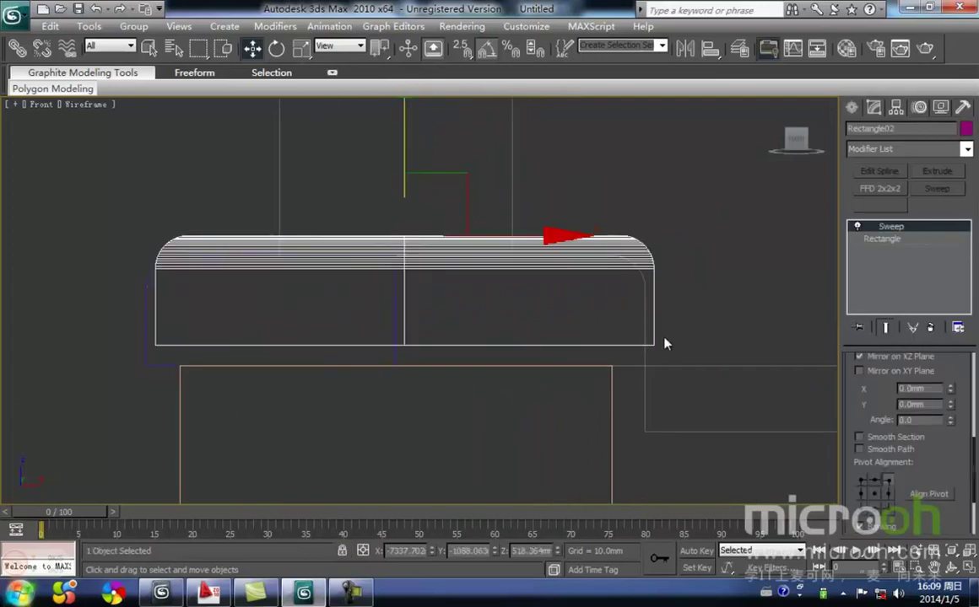
drag(398, 127, 408, 192)
middle_drag(280, 336, 424, 337)
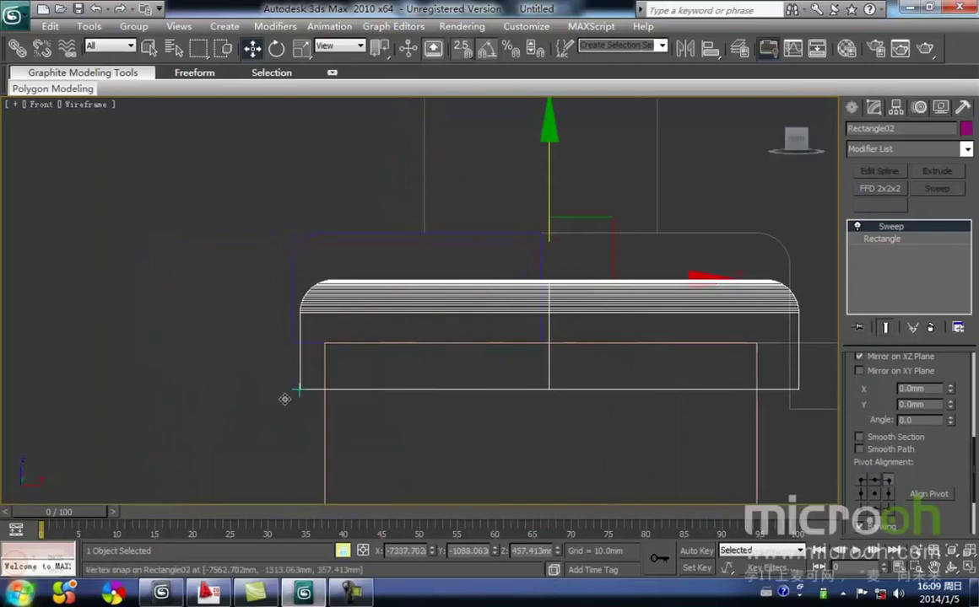
mouse_move(286, 390)
mouse_down()
mouse_move(286, 342)
mouse_move(375, 335)
mouse_up()
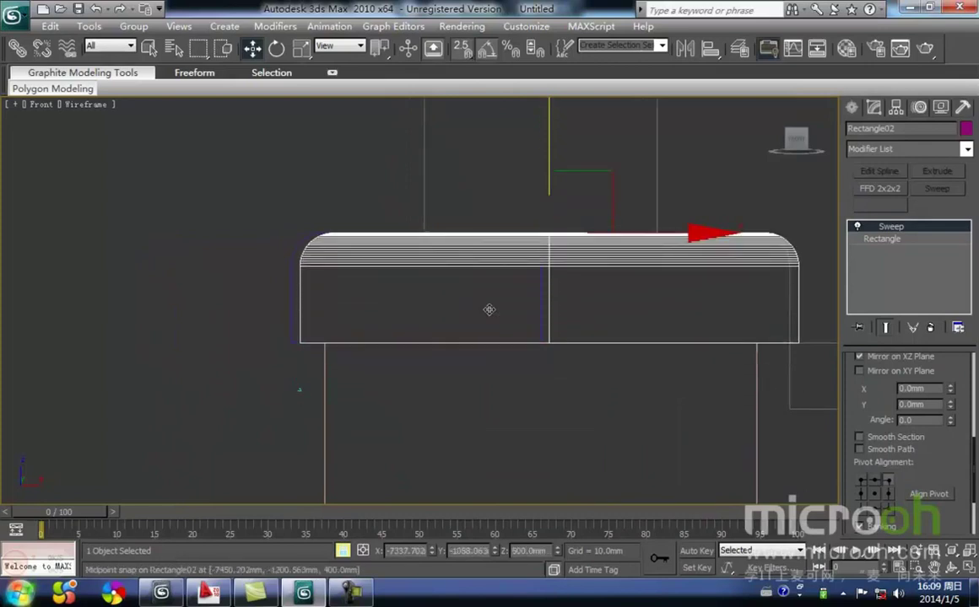
- Shift the cap horizontally with snapping so its right side lines up with the cap outline in the front elevation
middle_drag(717, 315, 549, 337)
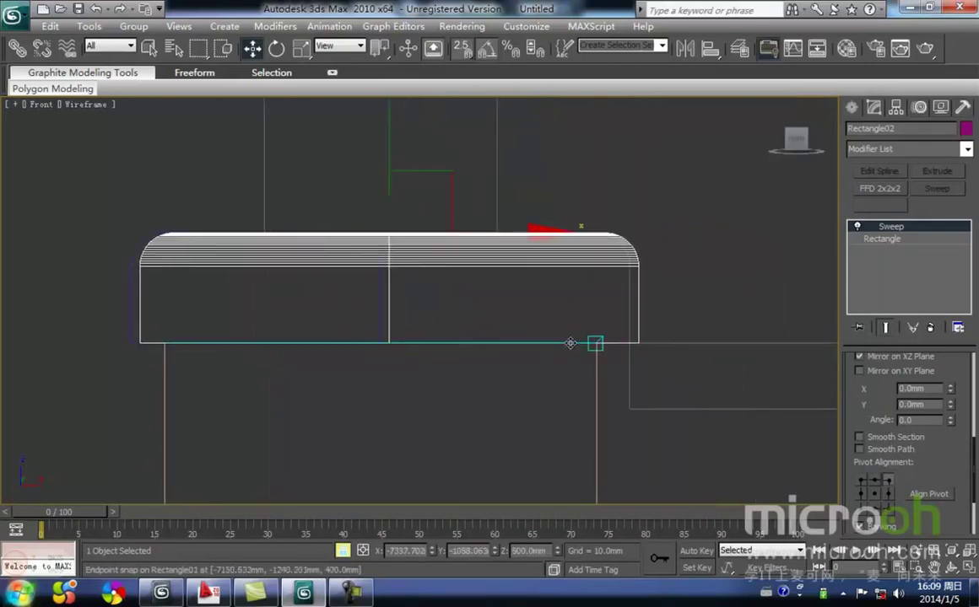
drag(642, 344, 637, 345)
click(651, 322)
click(544, 290)
scroll(542, 297, down, 4)
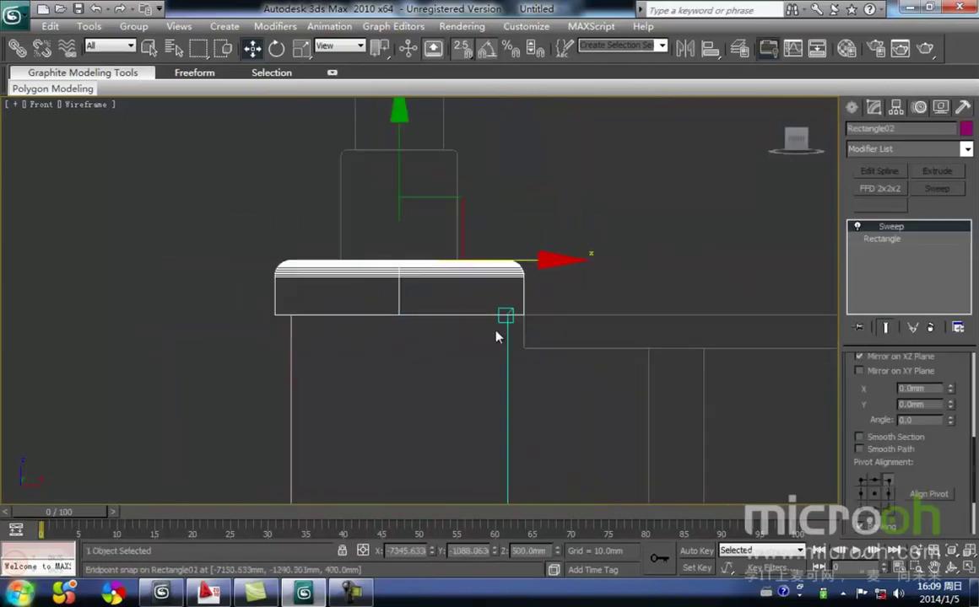
- Move the cap horizontally in the Left view with snapping so it lines up with the cap outline in the side elevation
key(l)
key(z)
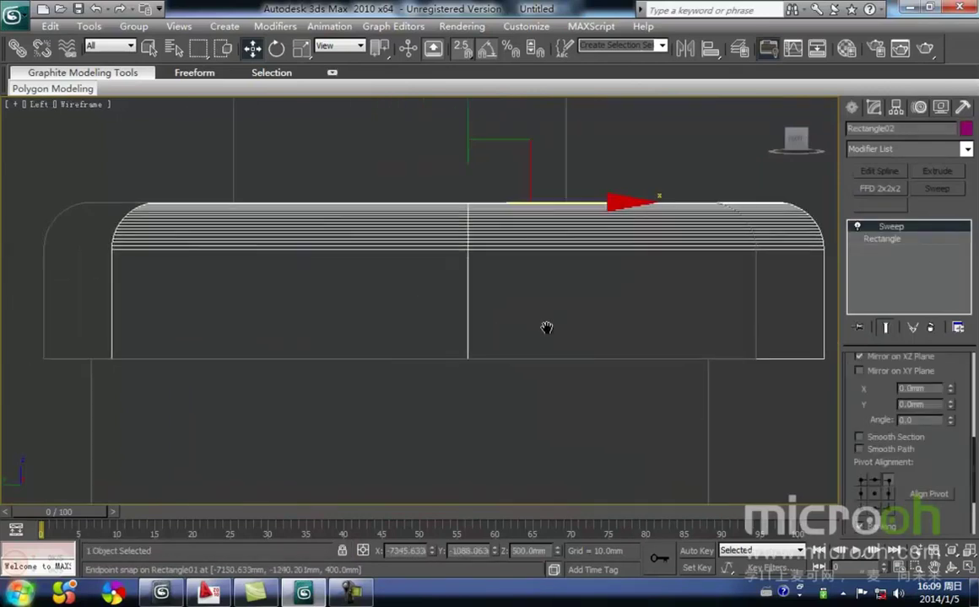
drag(568, 233, 673, 254)
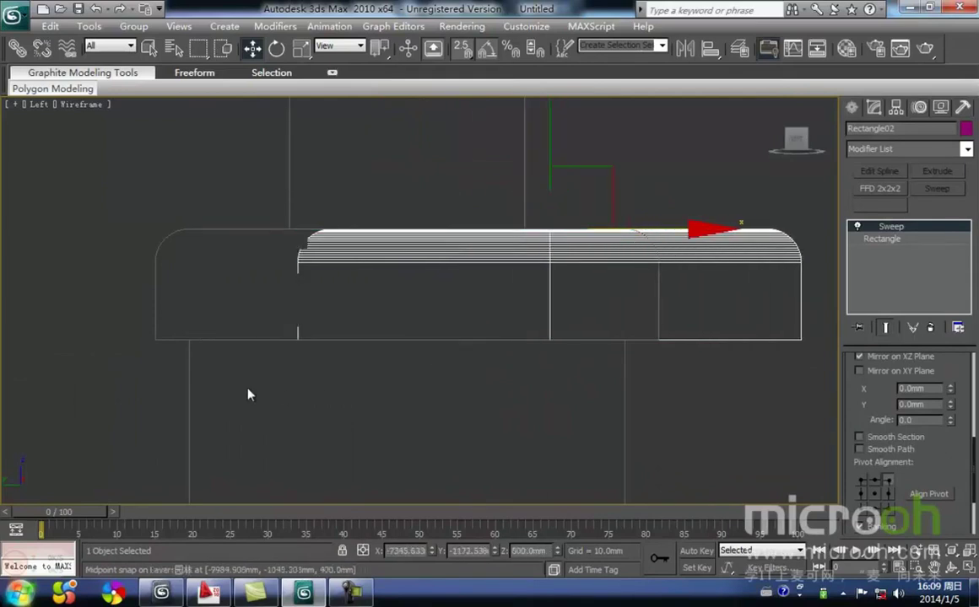
key(space)
drag(295, 352, 155, 341)
click(346, 399)
middle_drag(347, 400, 359, 387)
- Inspect the base block and cap in shaded display, from an orbited view and in the Front view
scroll(362, 388, down, 2)
key(F3)
scroll(388, 390, down, 5)
alt+middle_drag(448, 395, 432, 406)
scroll(321, 418, down, 2)
middle_drag(332, 418, 399, 348)
scroll(400, 348, up, 2)
middle_drag(354, 431, 433, 349)
drag(426, 469, 227, 304)
key(f)
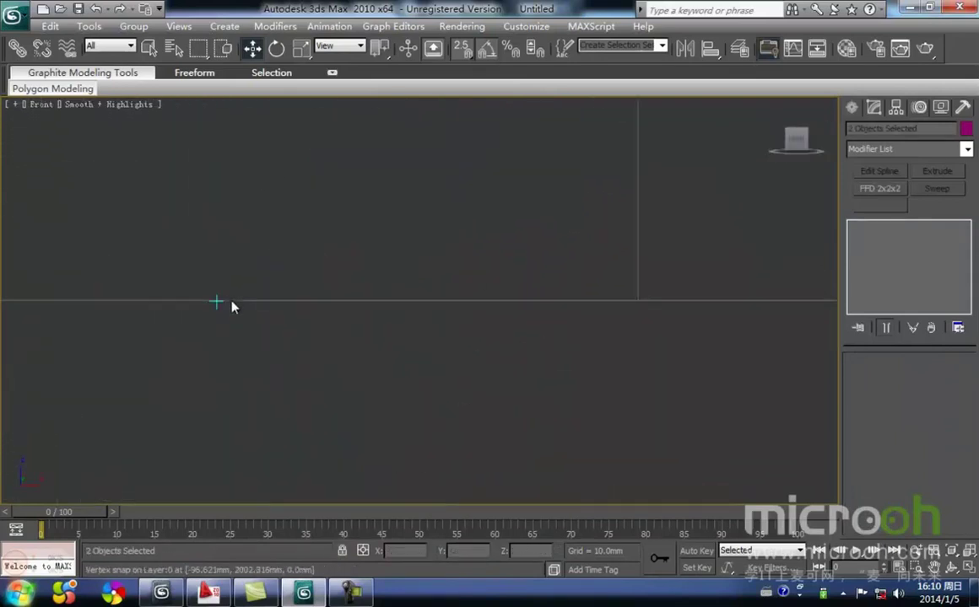
key(z)
middle_drag(376, 367, 356, 411)
scroll(356, 411, down, 2)
click(470, 273)
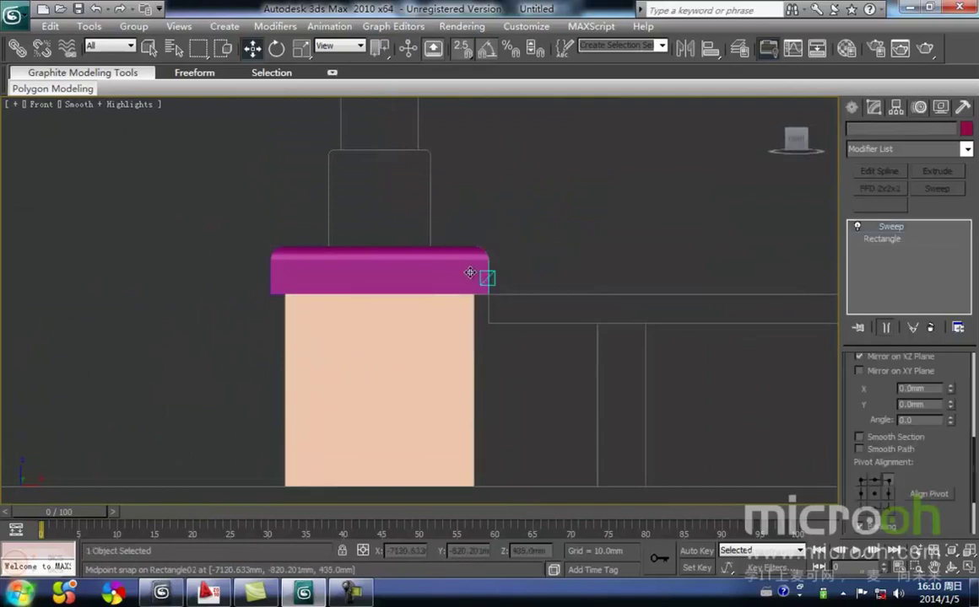
- Trace the left half of the upper block's outline above the cap with a line, leaving its rounded upper corner open
key(F3)
click(516, 297)
middle_drag(390, 256, 397, 383)
scroll(398, 334, up, 2)
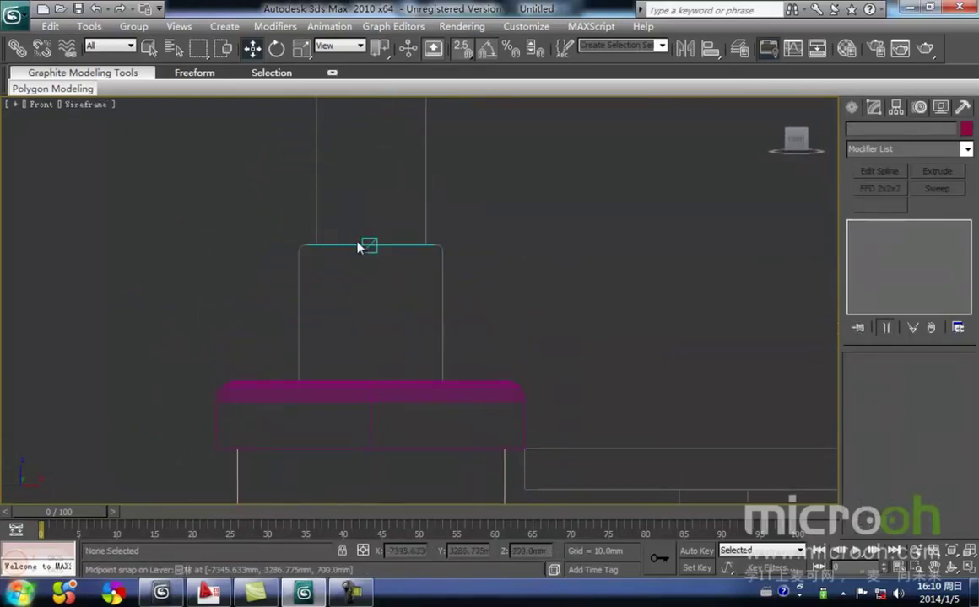
click(852, 108)
click(879, 218)
middle_drag(422, 245, 350, 240)
scroll(347, 237, up, 2)
click(319, 183)
click(319, 365)
click(419, 364)
click(420, 173)
click(328, 165)
right_click(387, 252)
right_click(372, 292)
- Add an arc to the line outline, closing its open rounded upper-left corner between the two line ends
click(367, 271)
scroll(399, 279, up, 3)
middle_drag(399, 279, 400, 365)
click(442, 291)
middle_drag(394, 256, 480, 273)
click(874, 251)
middle_drag(519, 223, 485, 285)
drag(295, 250, 314, 244)
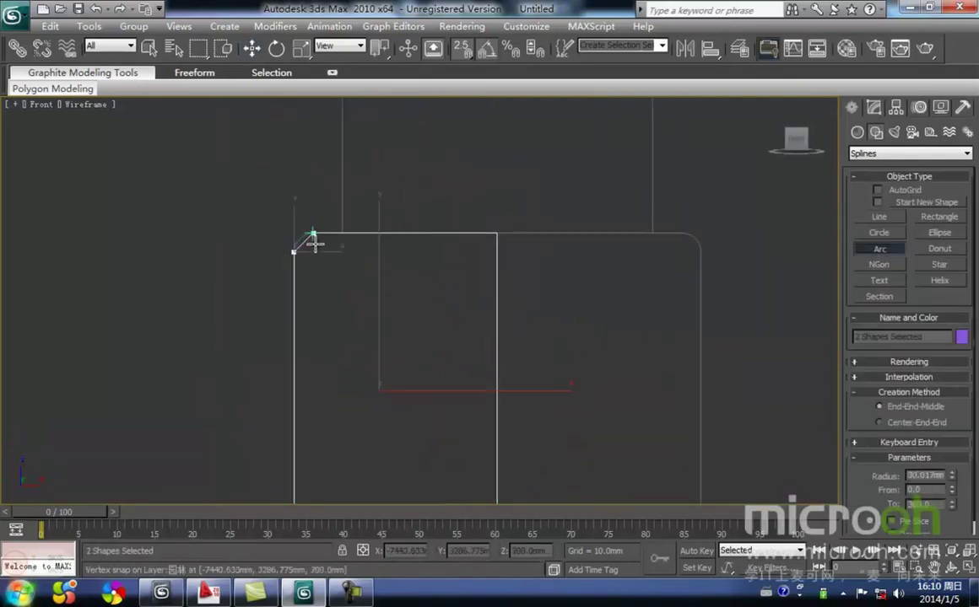
click(301, 237)
right_click(330, 280)
click(329, 288)
click(320, 233)
- Weld the vertices where the arc meets the upper edge of the half outline
middle_drag(385, 292, 428, 286)
scroll(427, 286, up, 2)
key(1)
middle_drag(317, 249, 323, 284)
scroll(338, 273, up, 4)
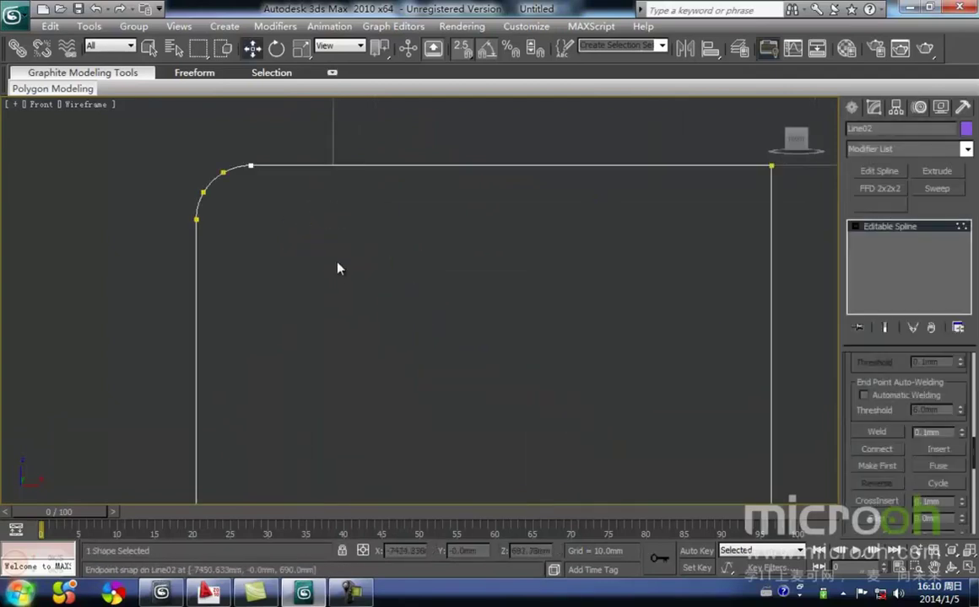
click(249, 165)
right_click(242, 189)
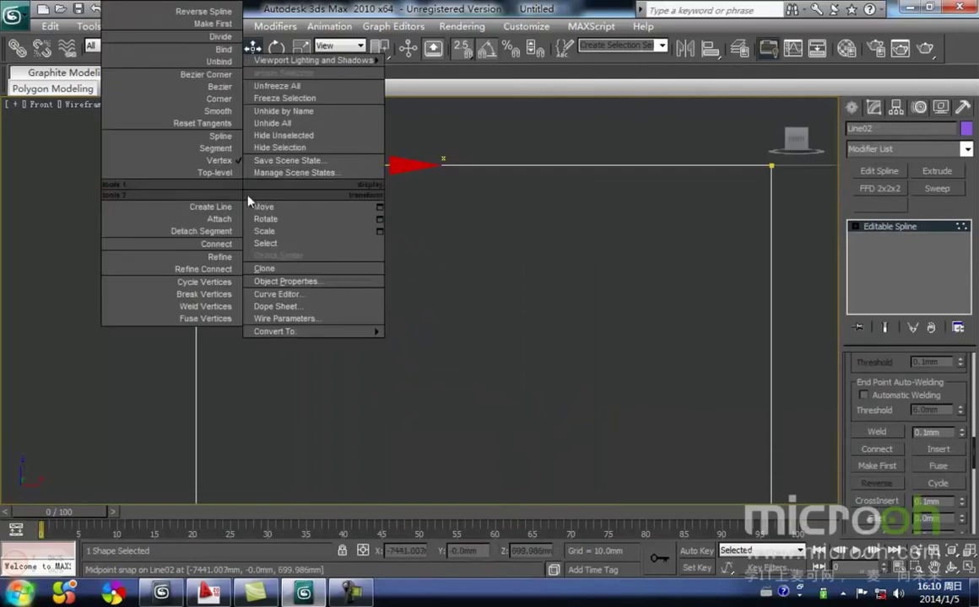
click(210, 308)
click(279, 273)
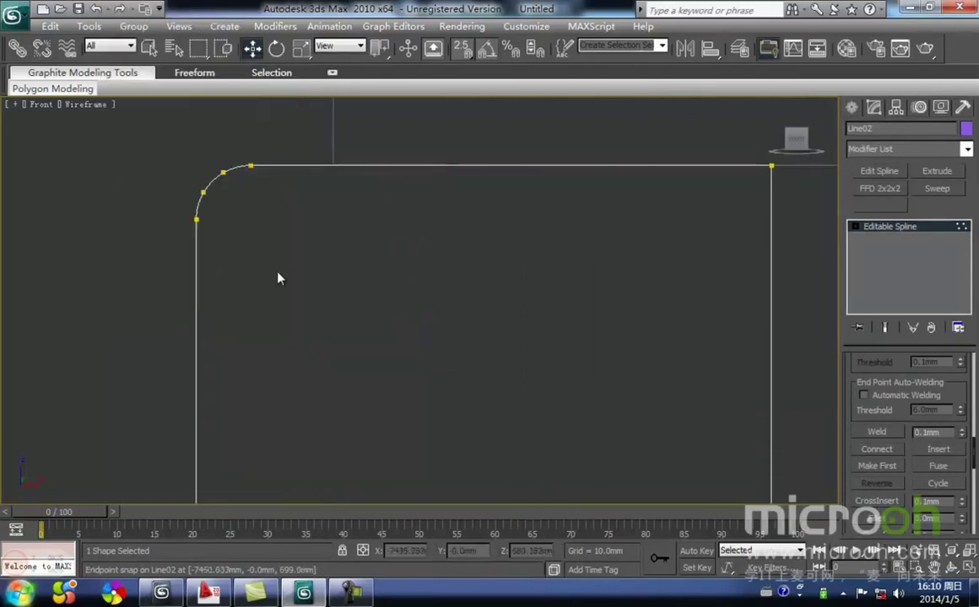
- Weld the vertices where the arc meets the outline's outer vertical edge and leave vertex editing
drag(176, 216, 179, 218)
right_click(191, 219)
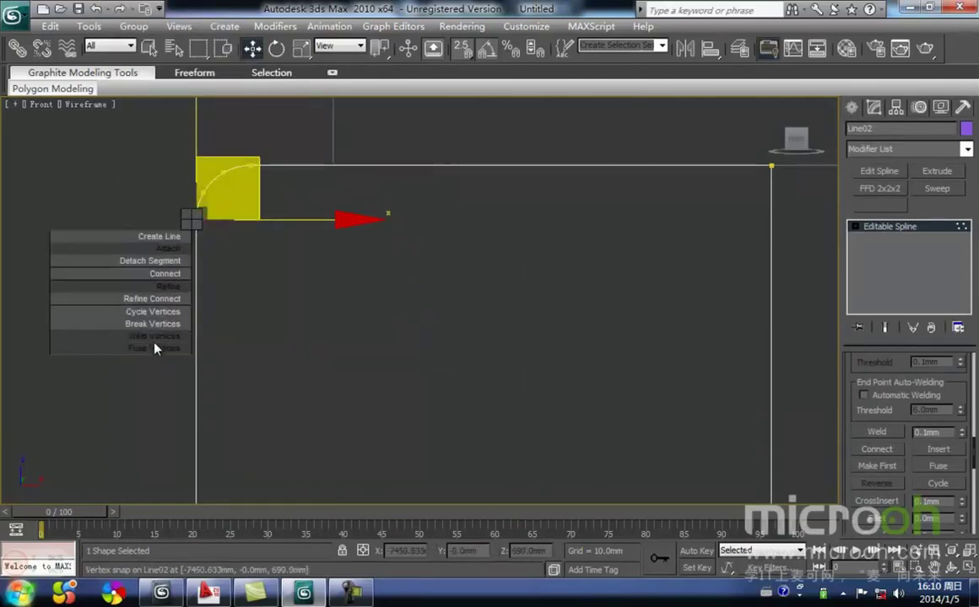
click(157, 338)
scroll(286, 240, down, 2)
scroll(564, 347, up, 1)
key(1)
scroll(461, 268, down, 3)
click(572, 327)
- Measure the full width of the upper block's outline with a Tape helper, remove the helper and reselect the half outline
middle_drag(540, 380, 515, 305)
scroll(496, 327, down, 2)
click(465, 321)
middle_drag(442, 318, 365, 298)
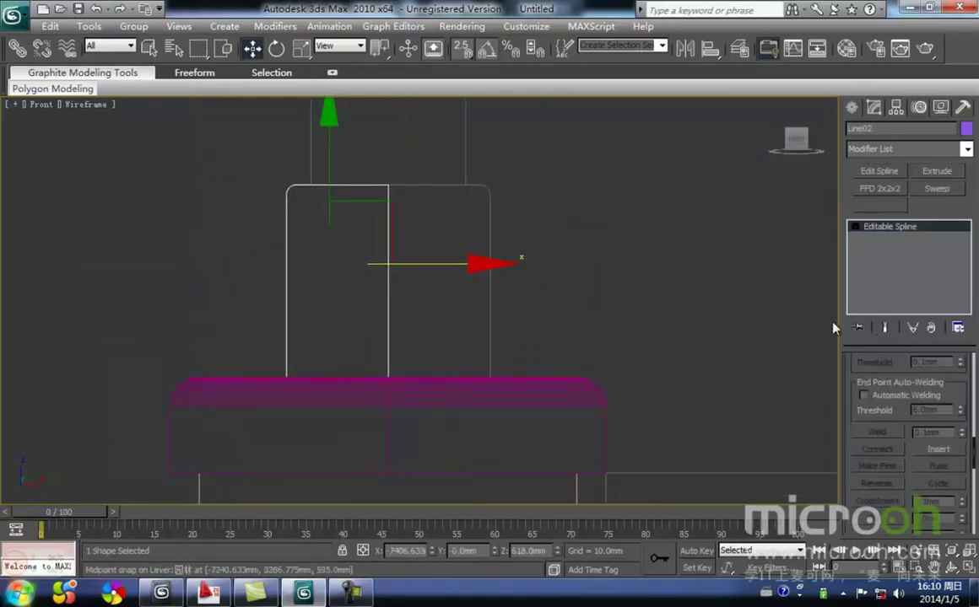
click(852, 107)
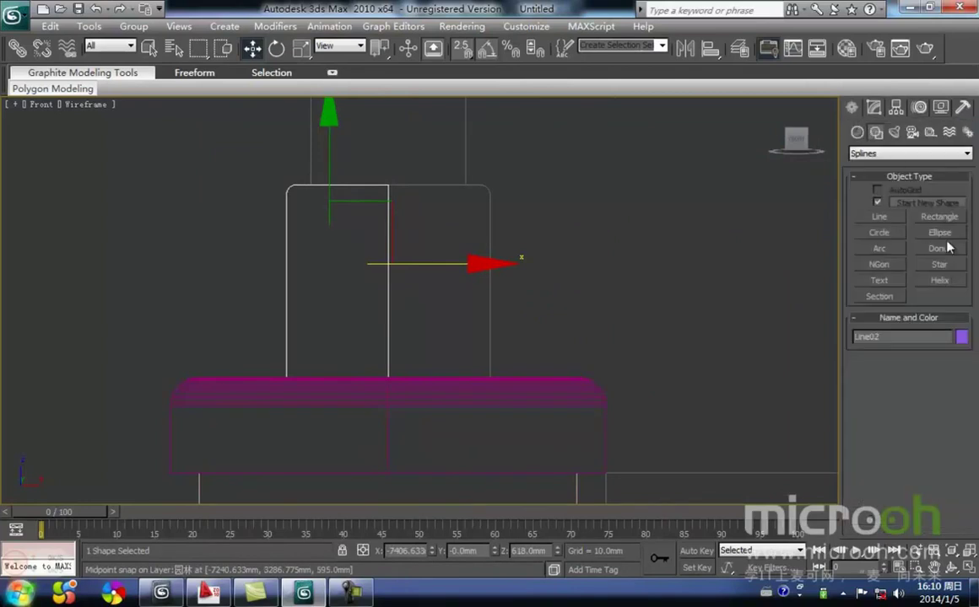
click(929, 135)
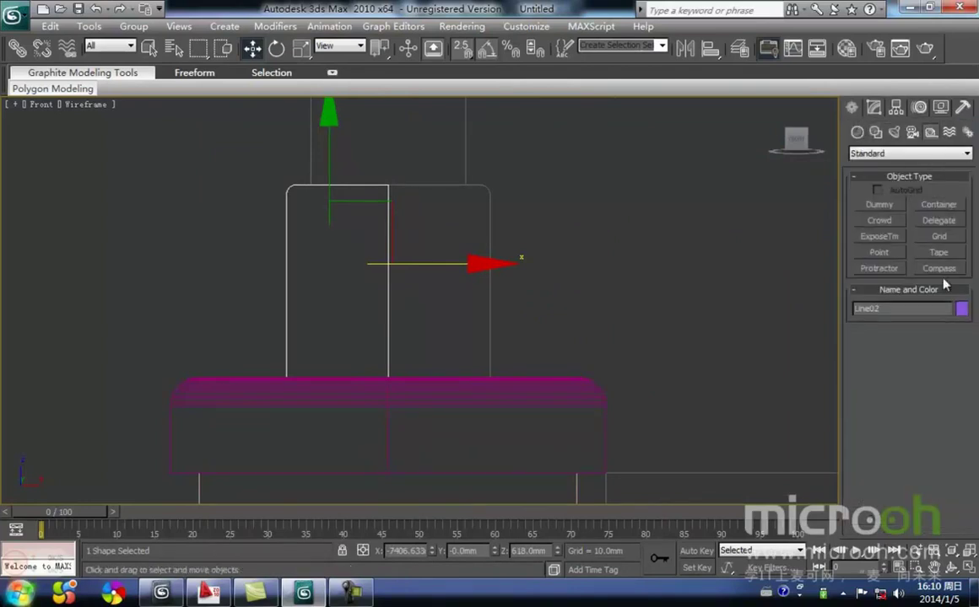
click(937, 254)
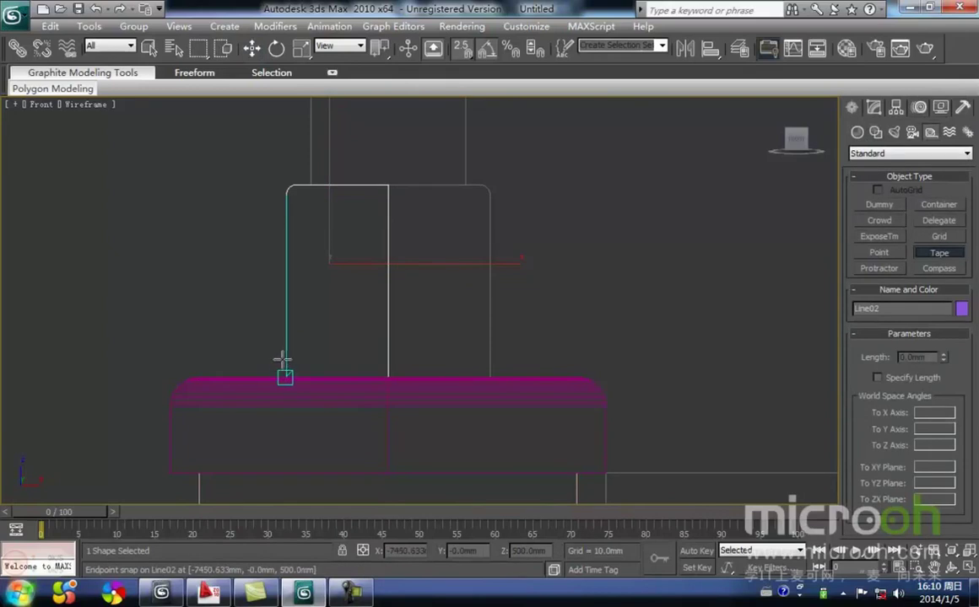
drag(281, 373, 488, 377)
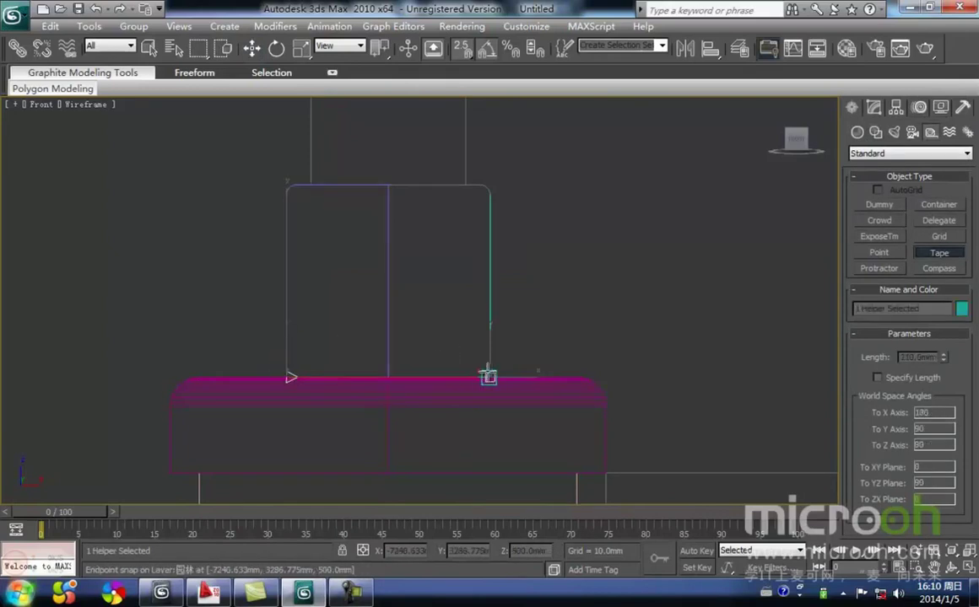
key(w)
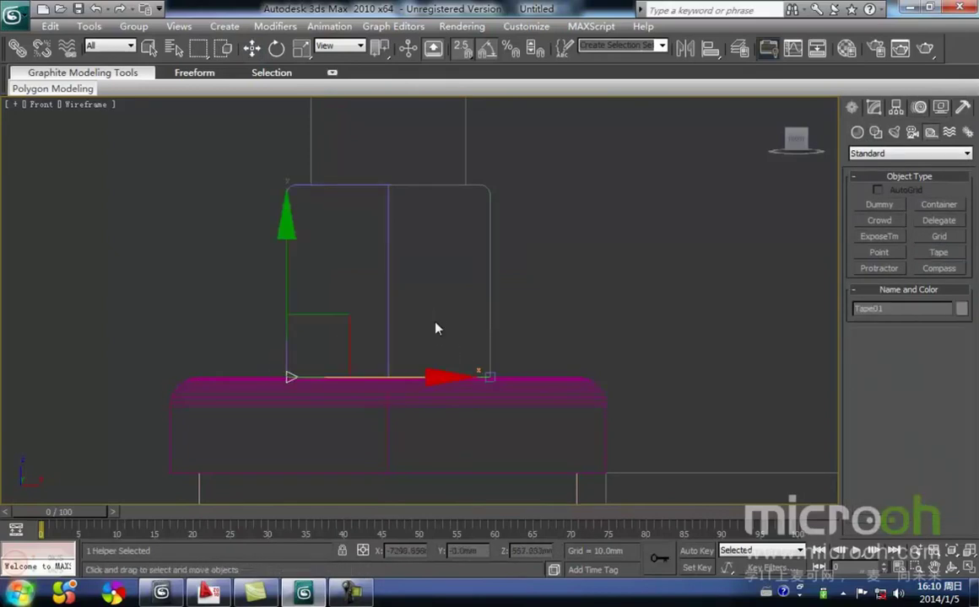
click(432, 329)
middle_drag(430, 330, 472, 370)
drag(489, 350, 281, 266)
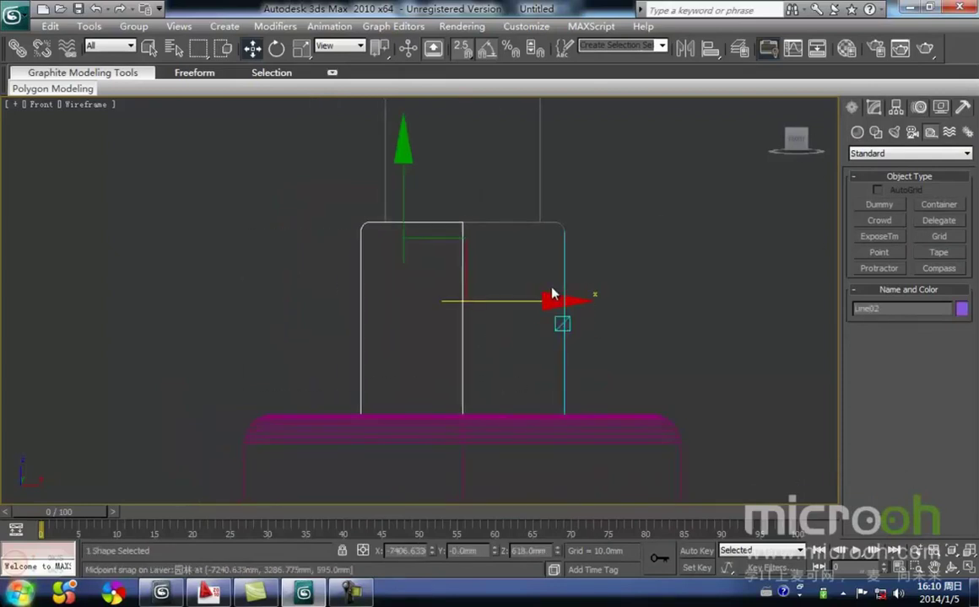
- Draw a small rectangle about 71 mm wide near the traced profile in the Top view
key(t)
click(873, 108)
click(852, 108)
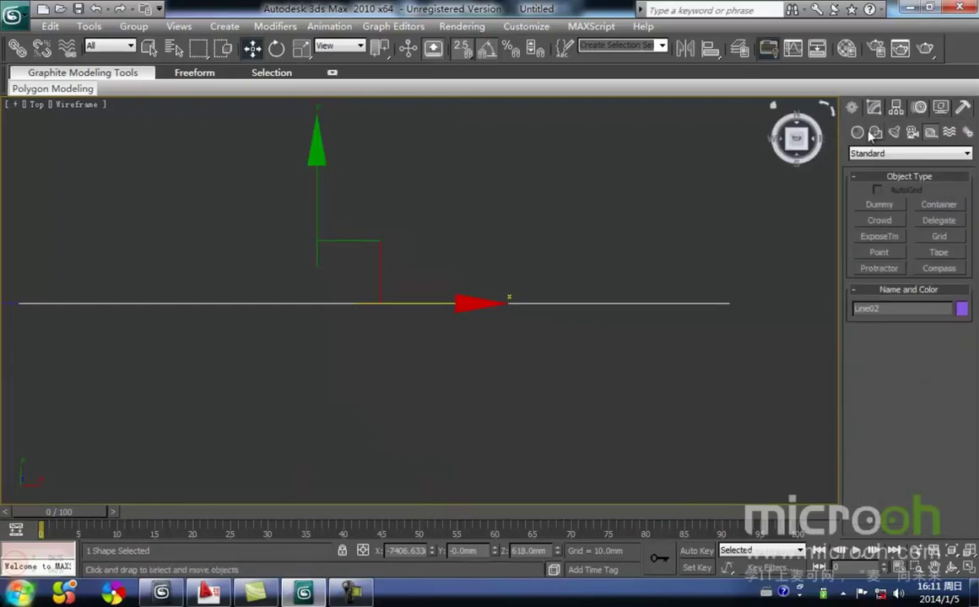
click(875, 135)
click(935, 217)
scroll(496, 304, down, 6)
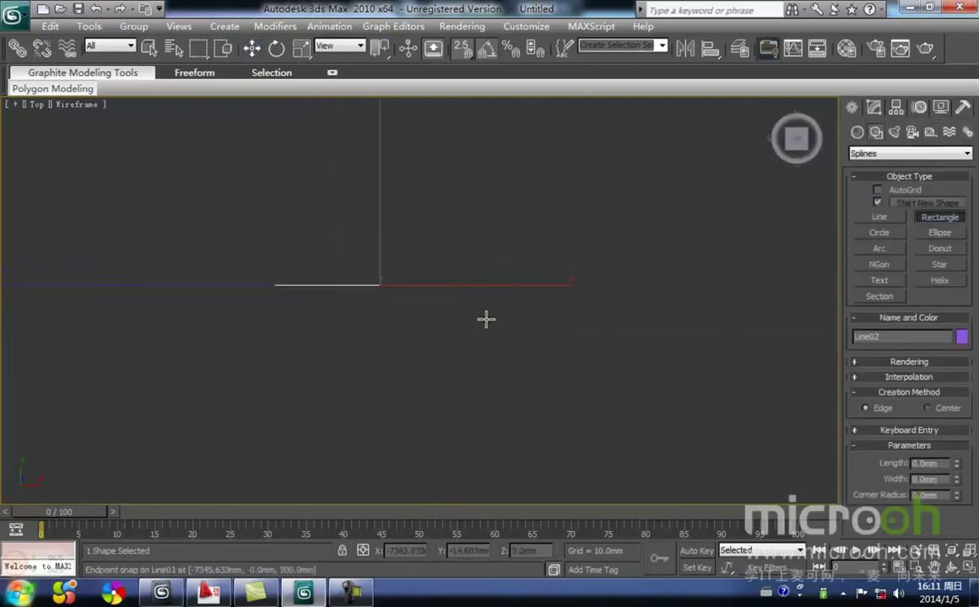
middle_drag(455, 371, 464, 330)
drag(387, 327, 446, 390)
right_click(458, 438)
- Set the new rectangle's length and width to 210 mm each
click(875, 110)
click(921, 410)
text(210)
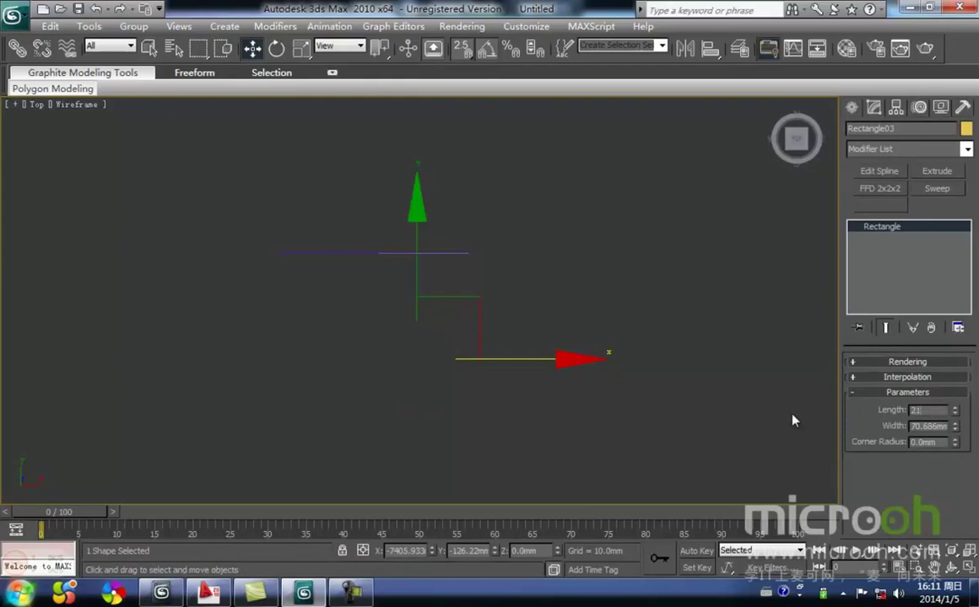
key(Tab)
text(210)
key(Return)
click(585, 404)
click(507, 426)
- Move the square in the Top view and raise it in the Front view above the upper block's outline, to about Z 784 mm
middle_drag(442, 386, 455, 288)
scroll(469, 347, down, 6)
key(space)
drag(428, 255, 441, 302)
key(f)
key(z)
middle_drag(432, 283, 430, 352)
scroll(430, 352, down, 10)
middle_drag(414, 208, 407, 329)
key(space)
drag(406, 329, 407, 165)
scroll(447, 270, up, 2)
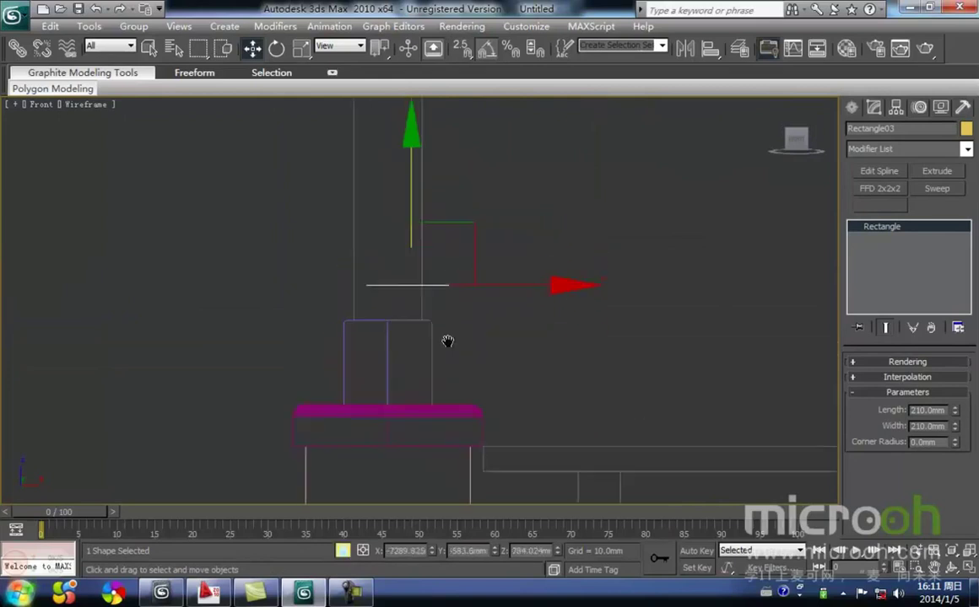
click(454, 345)
drag(437, 292, 436, 291)
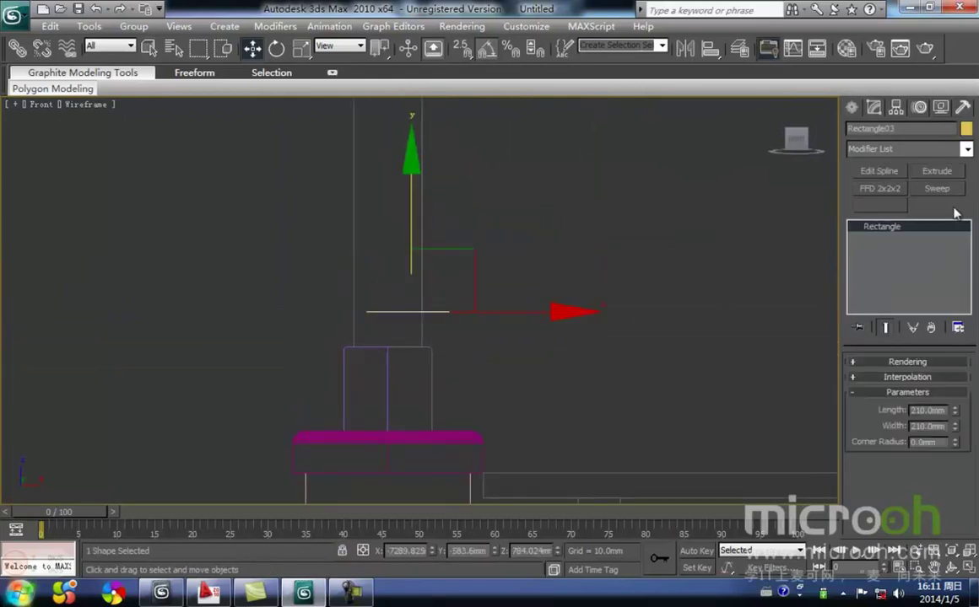
- Apply a Sweep to the square, using the traced half outline as its custom section
click(936, 189)
drag(974, 480, 977, 371)
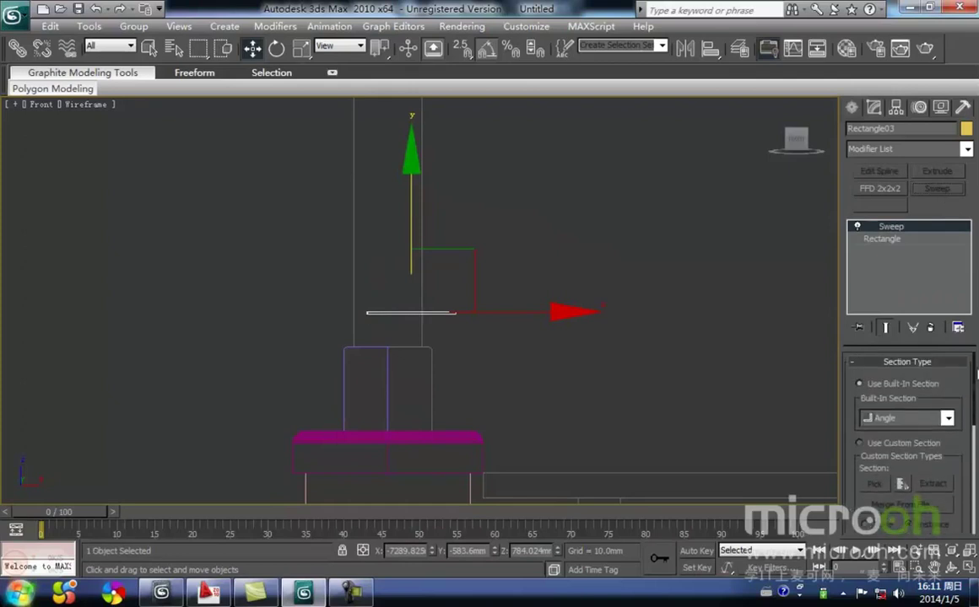
click(859, 444)
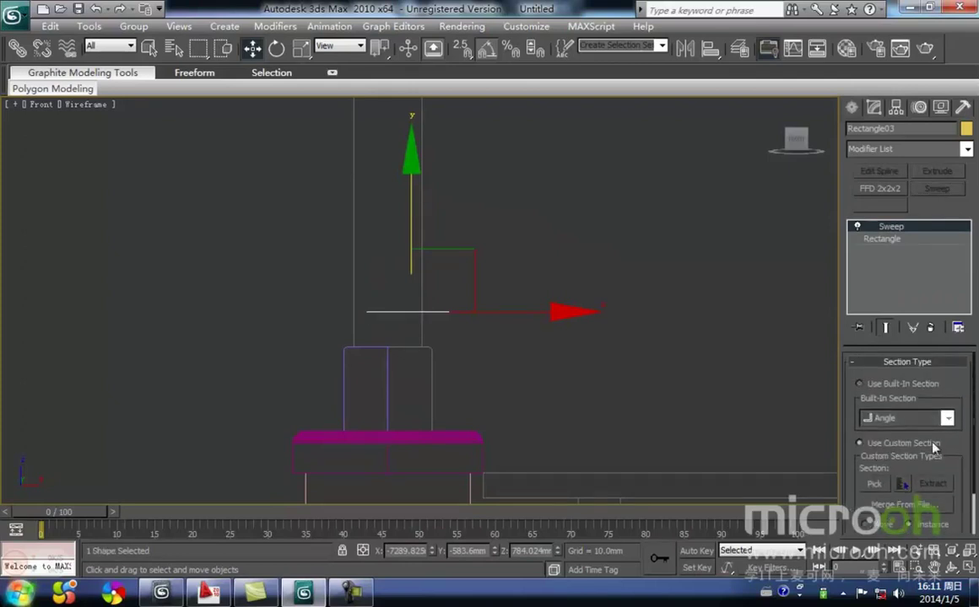
click(873, 482)
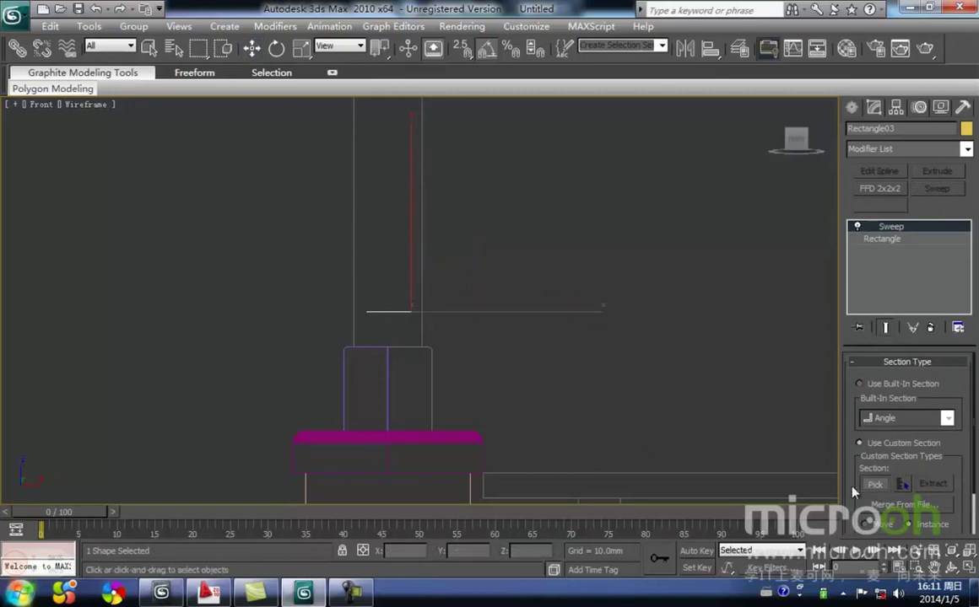
click(386, 402)
- Compare the swept upper block in shaded and wireframe display against its outline in the front elevation
middle_drag(513, 392, 529, 362)
drag(525, 328, 428, 221)
middle_drag(455, 327, 509, 316)
scroll(493, 325, up, 2)
key(F3)
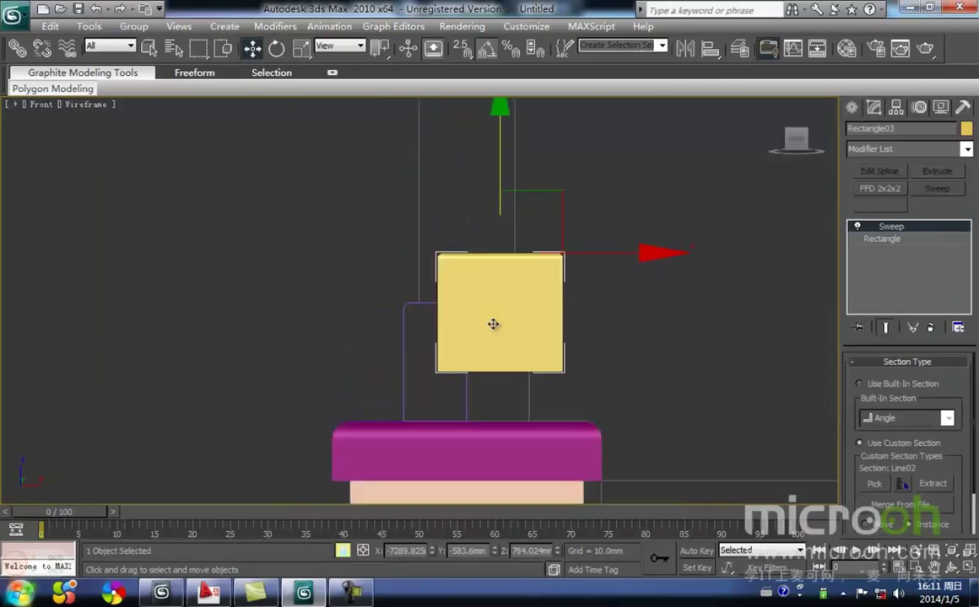
key(F3)
key(F3)
key(F3)
key(F3)
middle_drag(494, 323, 483, 369)
key(F3)
middle_drag(561, 400, 609, 379)
scroll(557, 375, up, 2)
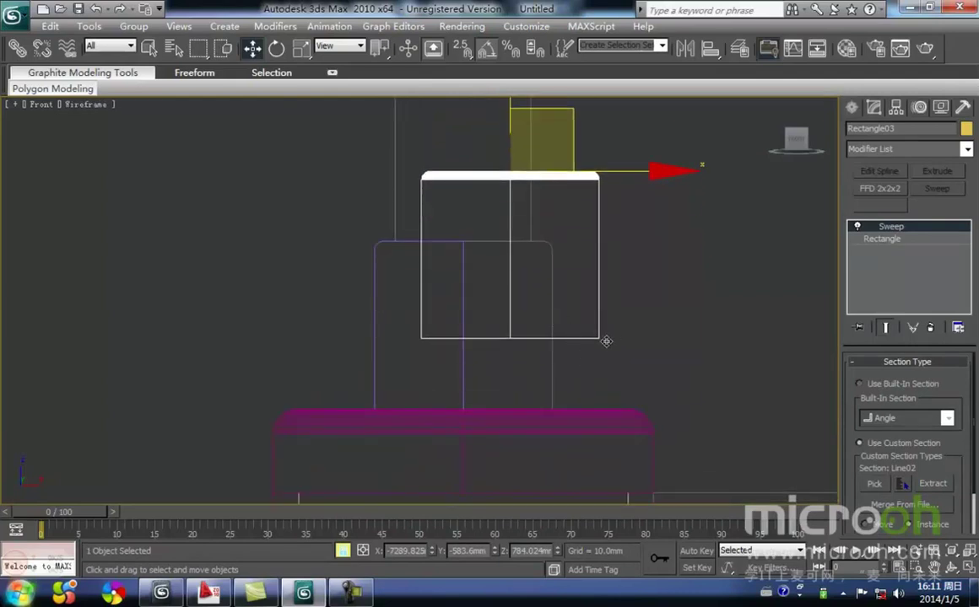
- Snap-move the swept block onto its front elevation outline above the cap, at X -7345.633 mm and Z 700 mm
click(343, 551)
key(s)
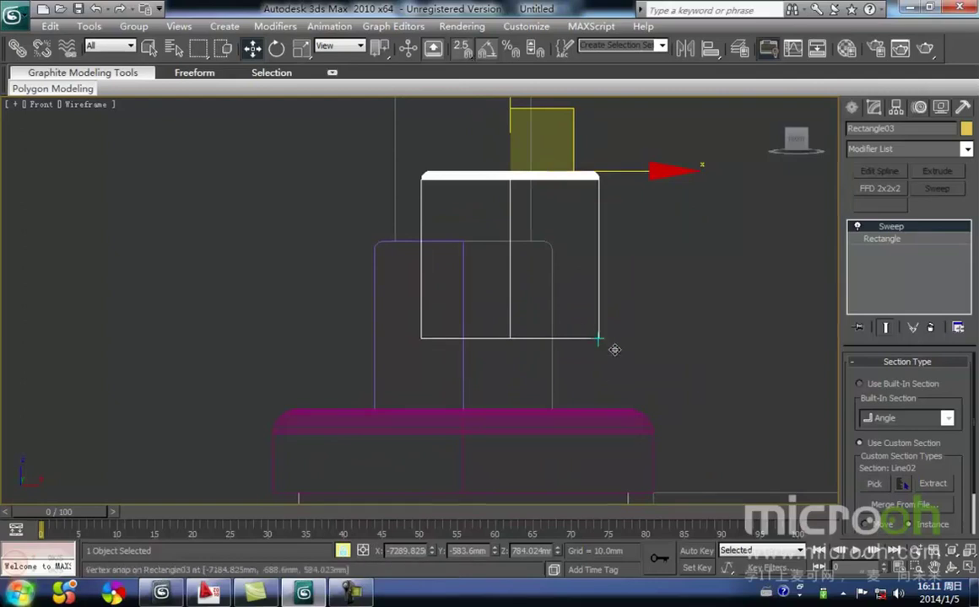
drag(604, 344, 574, 364)
key(space)
click(594, 364)
click(538, 324)
middle_drag(551, 359, 583, 352)
key(F3)
click(631, 325)
click(510, 329)
scroll(489, 362, down, 2)
middle_drag(489, 363, 491, 350)
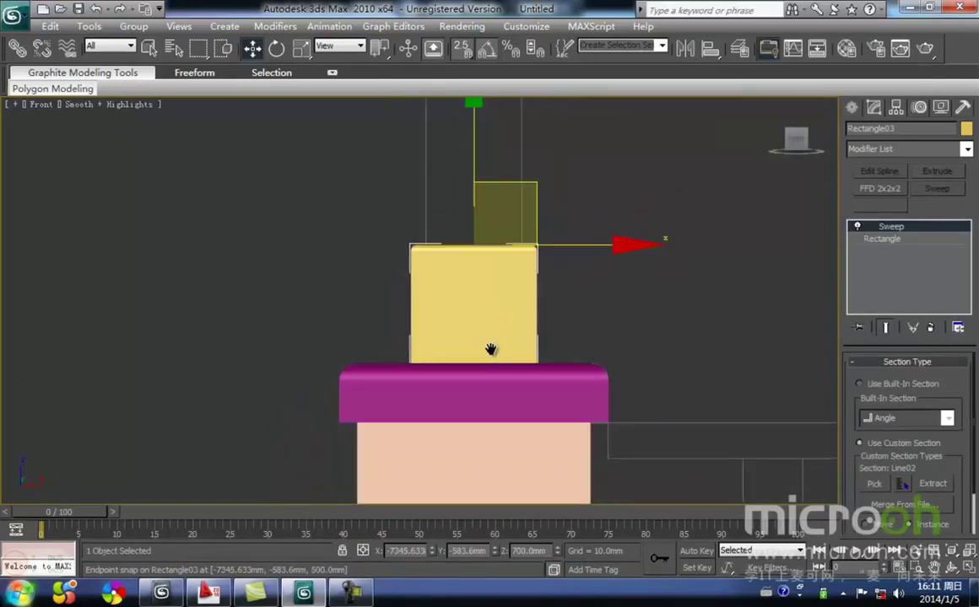
- Move the swept block horizontally in the Left view with snapping onto its outline in the side elevation
key(l)
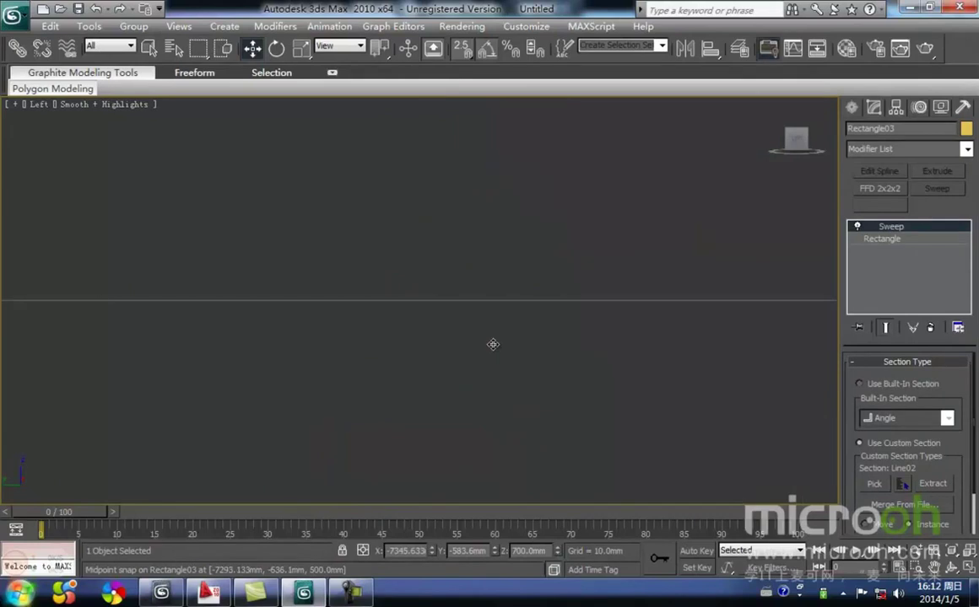
scroll(492, 344, down, 5)
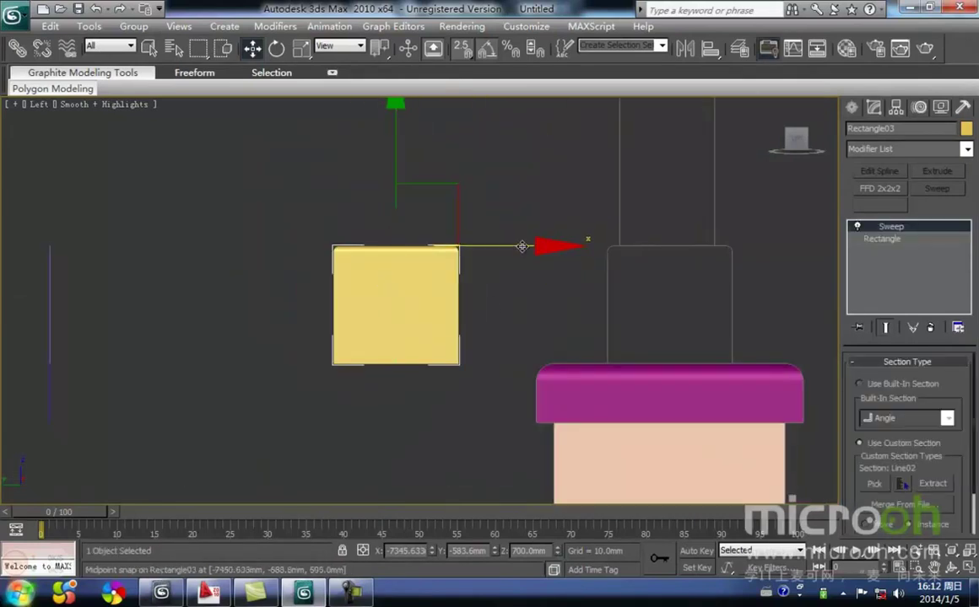
key(space)
drag(459, 372, 710, 310)
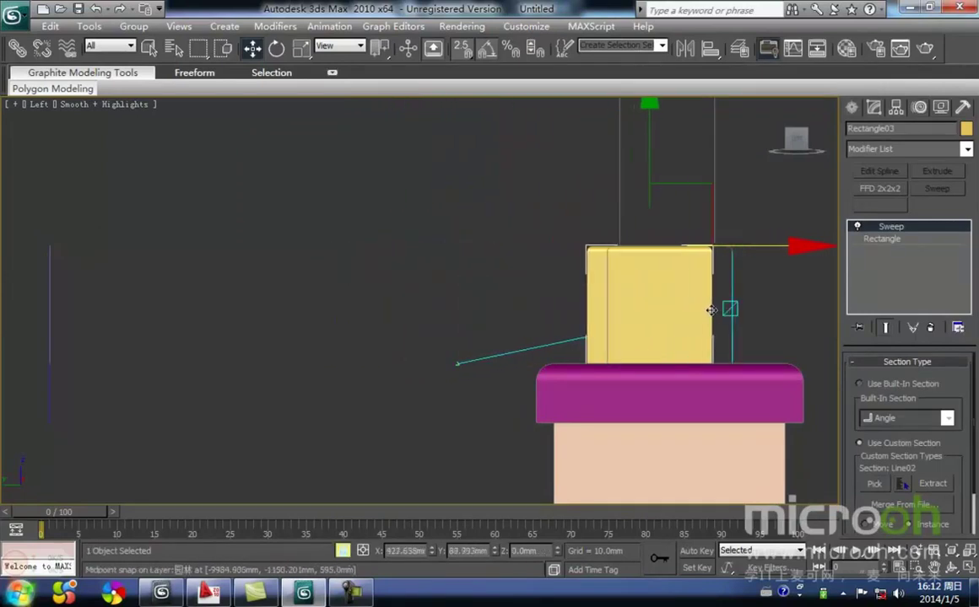
click(757, 312)
middle_drag(675, 322, 550, 349)
scroll(554, 379, down, 3)
- Check the three stacked column parts in shaded display, and examine the post outline above them in the Front wireframe view
drag(617, 451, 365, 249)
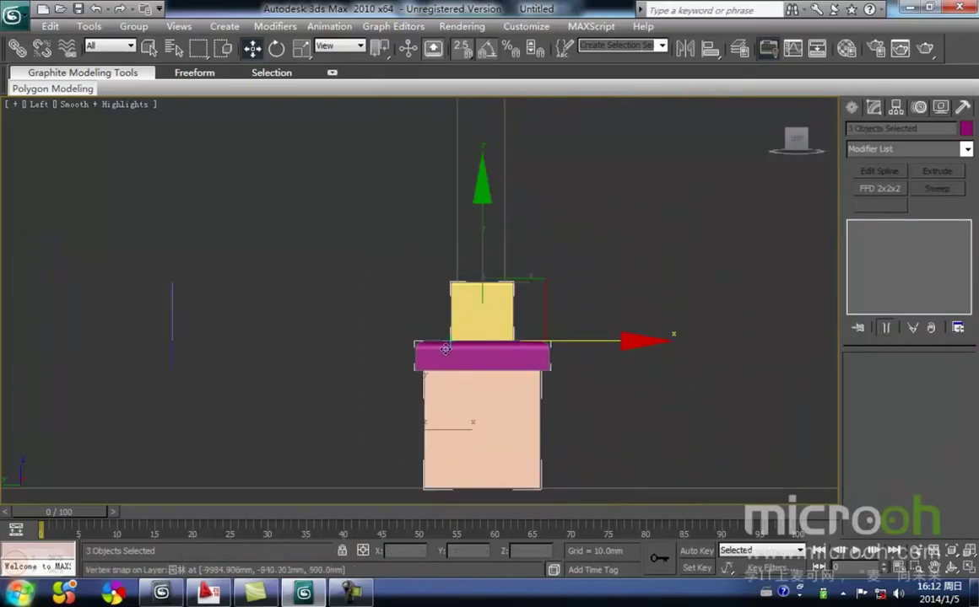
middle_drag(455, 346, 558, 379)
key(f)
key(z)
middle_drag(388, 317, 371, 395)
scroll(372, 396, down, 3)
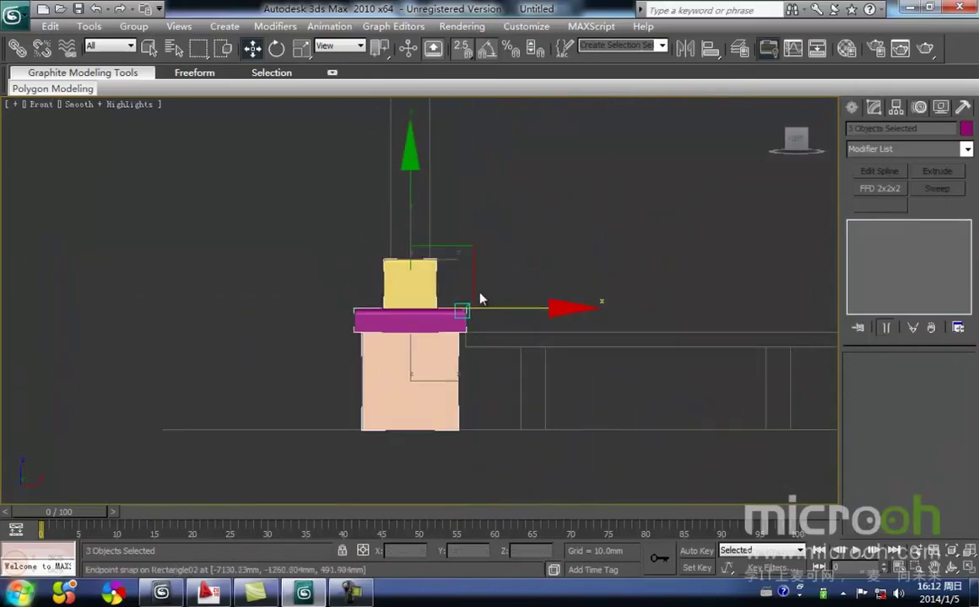
key(F3)
middle_drag(483, 267, 483, 370)
click(473, 337)
scroll(482, 297, down, 2)
middle_drag(483, 295, 473, 431)
click(414, 164)
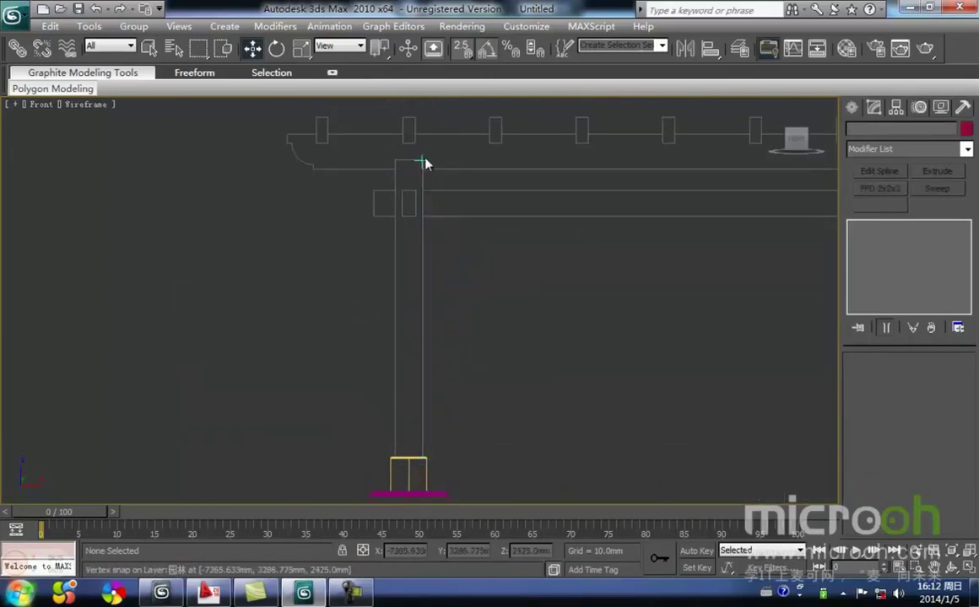
- Draw a snapped rectangle over the post outline in the front elevation, 1725 mm long and 160 mm wide
right_click(398, 437)
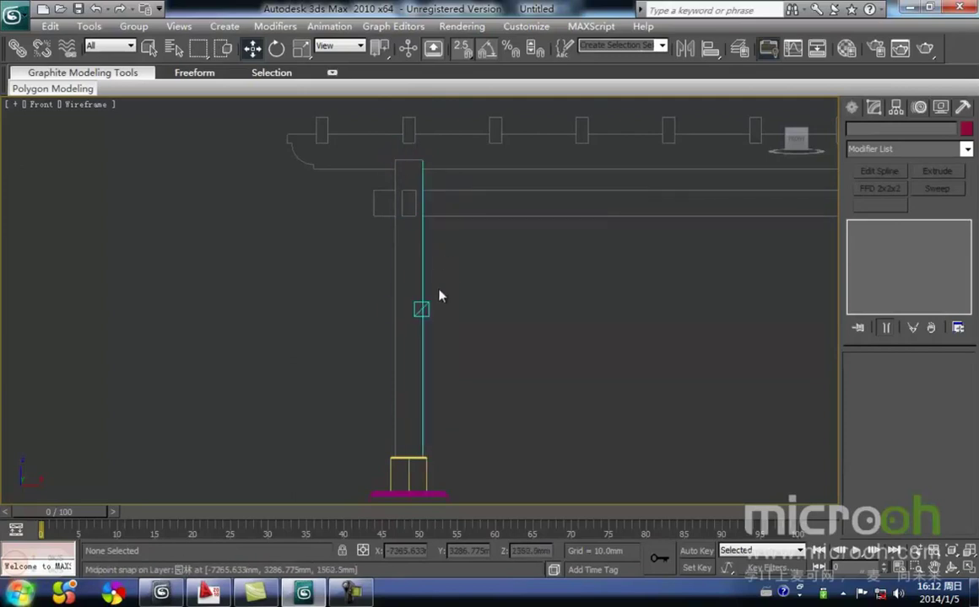
click(850, 108)
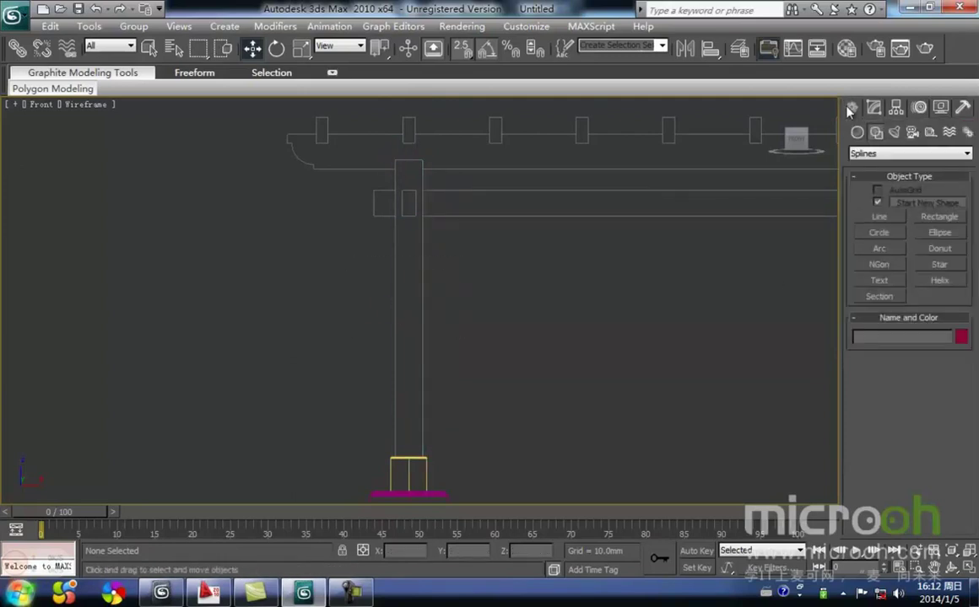
click(927, 218)
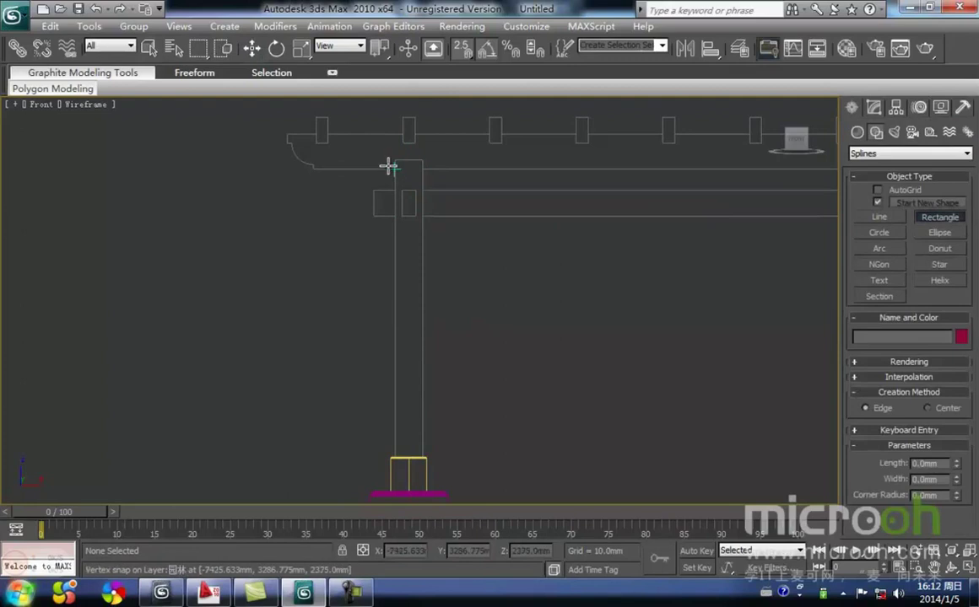
mouse_move(389, 159)
mouse_down()
mouse_move(420, 319)
mouse_move(422, 456)
mouse_move(338, 331)
mouse_up()
key(w)
click(451, 429)
- Move the post rectangle horizontally in the Left view to just beside the post outline of the side elevation
middle_drag(458, 375, 475, 370)
middle_drag(349, 306, 293, 253)
key(l)
key(z)
key(space)
drag(387, 278, 477, 293)
key(space)
click(581, 338)
middle_drag(622, 292, 604, 341)
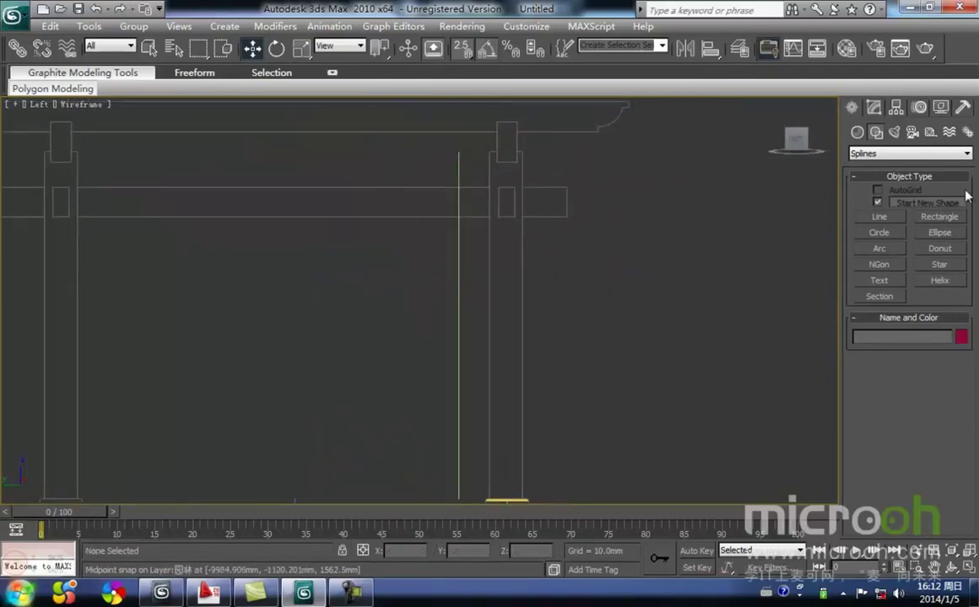
- Measure the post's width at its upper end in the side elevation with a Tape helper
click(931, 133)
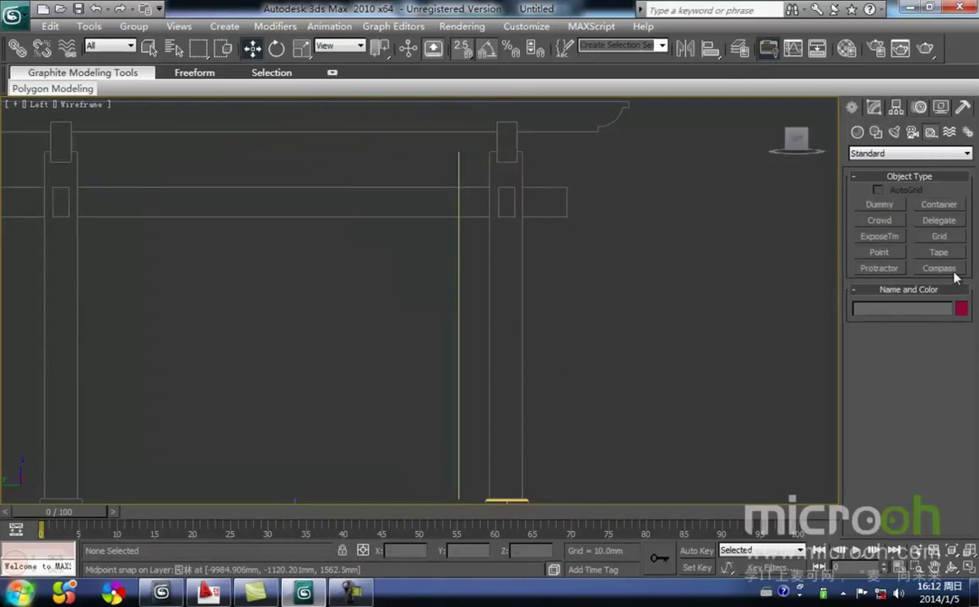
click(939, 252)
click(488, 153)
drag(487, 153, 522, 152)
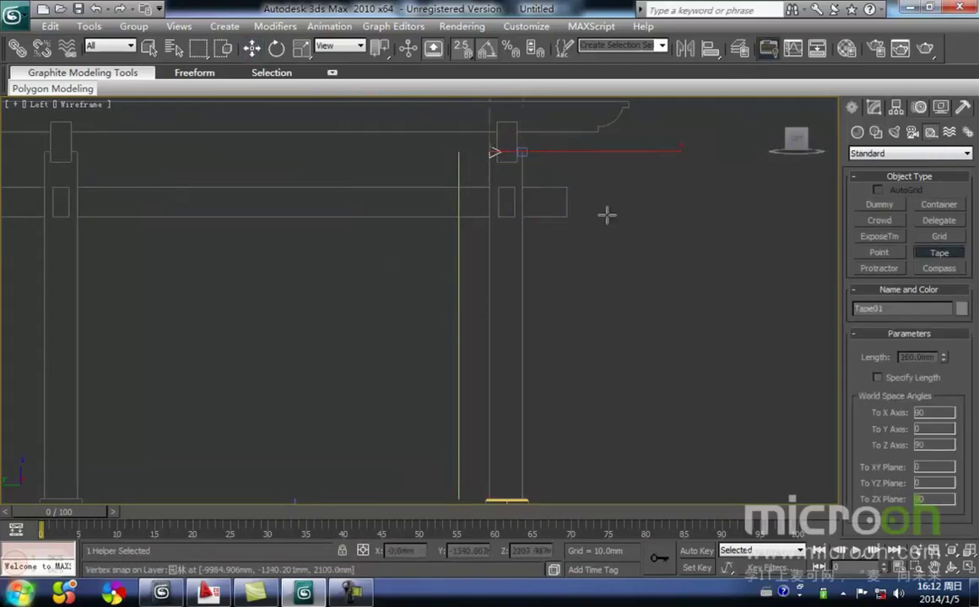
key(w)
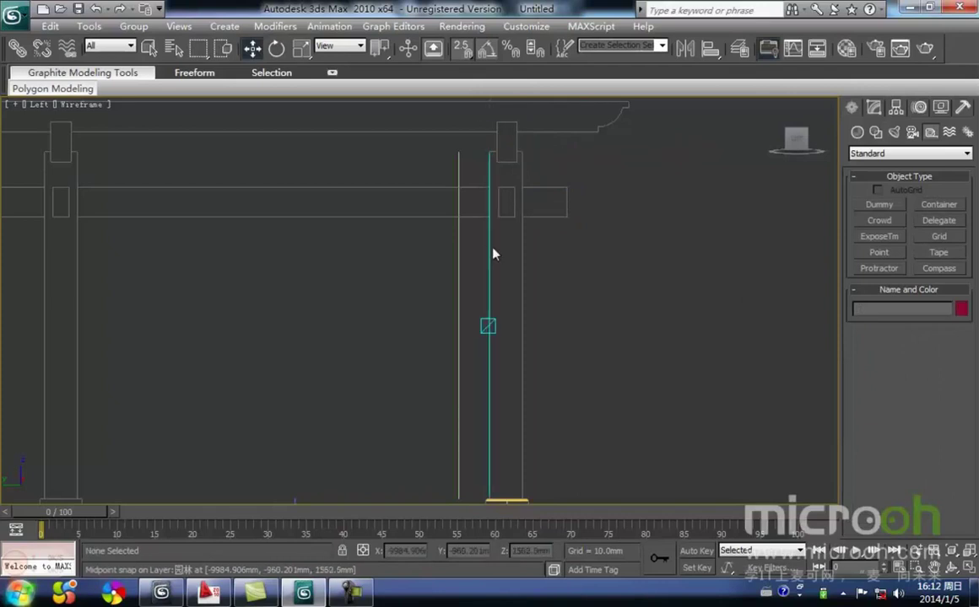
- Extrude the post rectangle by 160 mm
click(458, 221)
click(873, 108)
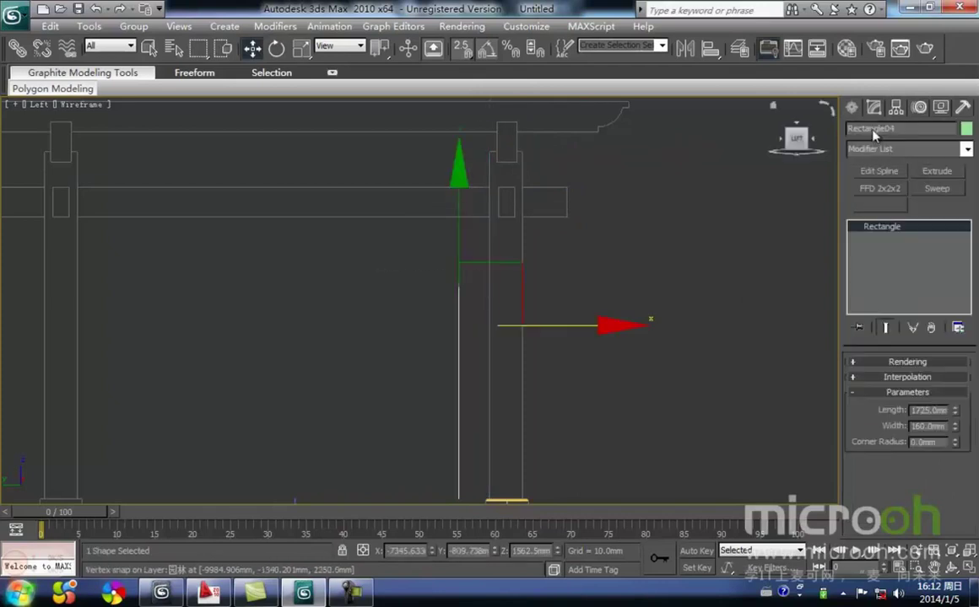
click(938, 172)
double_click(942, 382)
text(160)
key(Return)
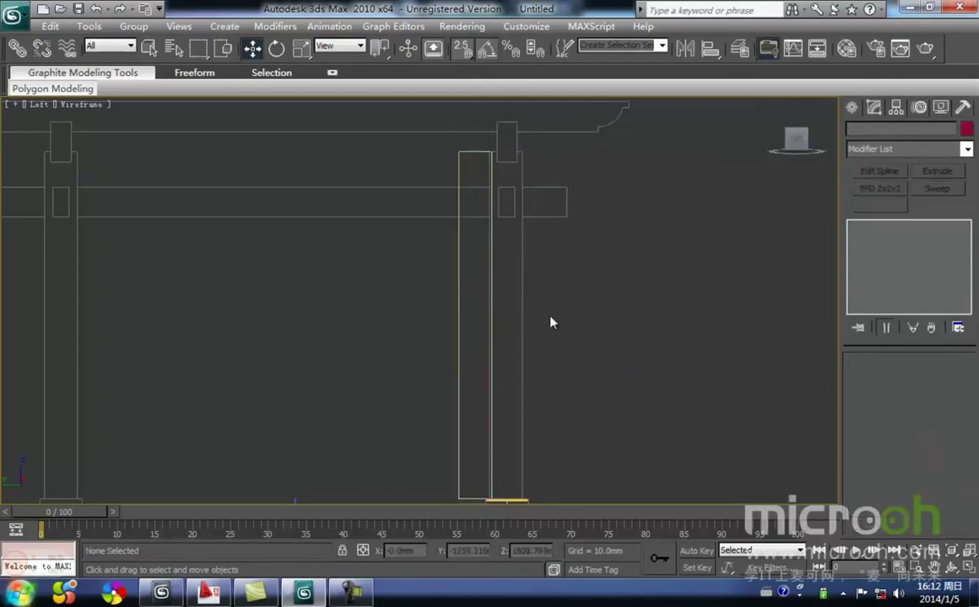
- Align the extruded post with its outline in the side elevation by snapping its upper corner onto the outline's corner
middle_drag(403, 225, 373, 269)
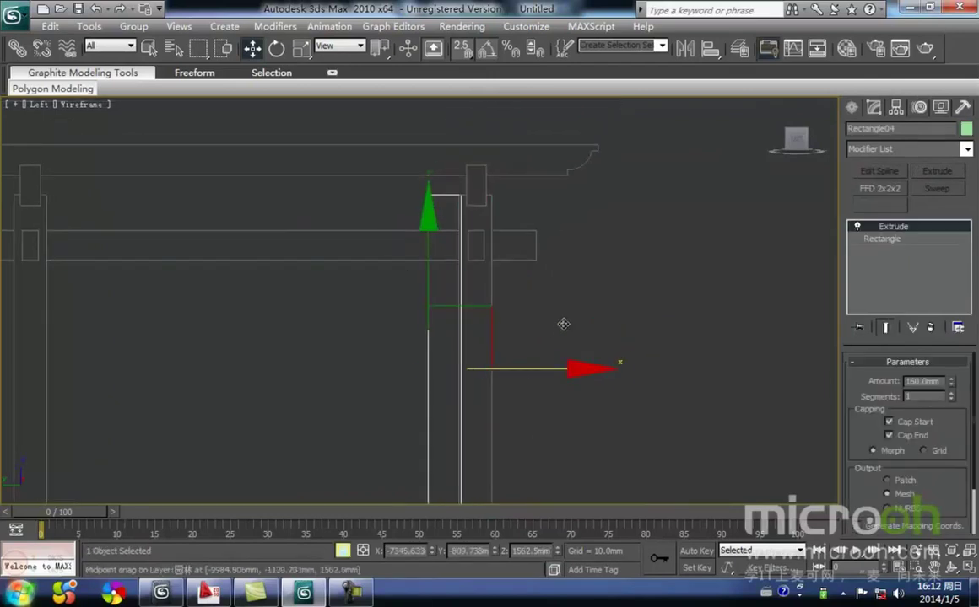
middle_drag(562, 326, 559, 287)
middle_drag(542, 344, 505, 421)
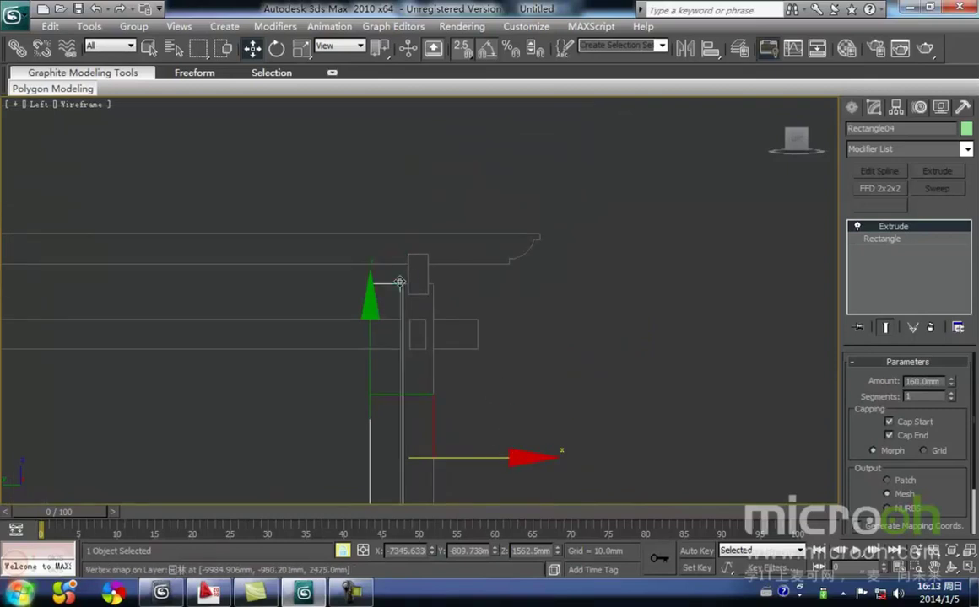
drag(403, 283, 431, 281)
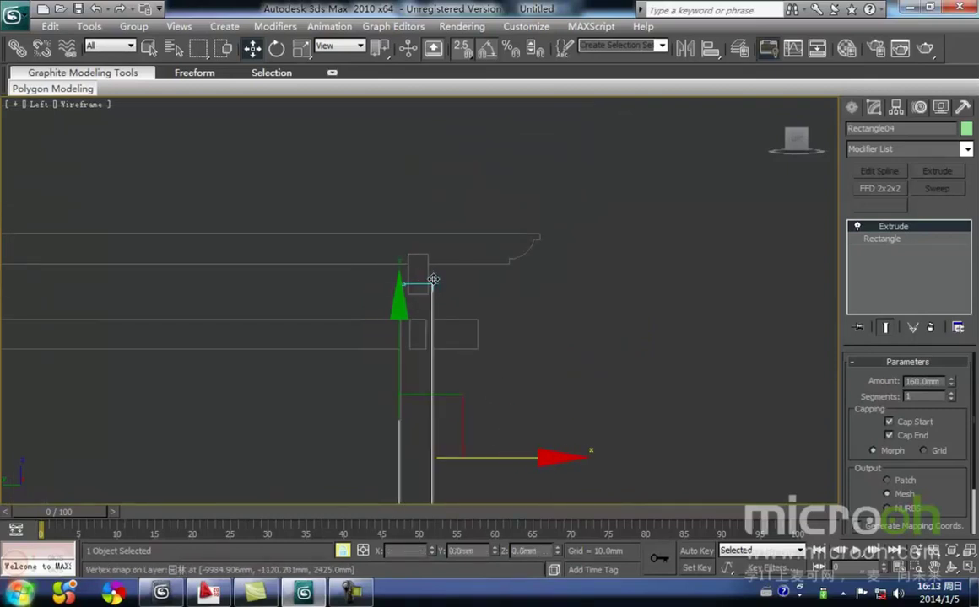
scroll(436, 280, up, 8)
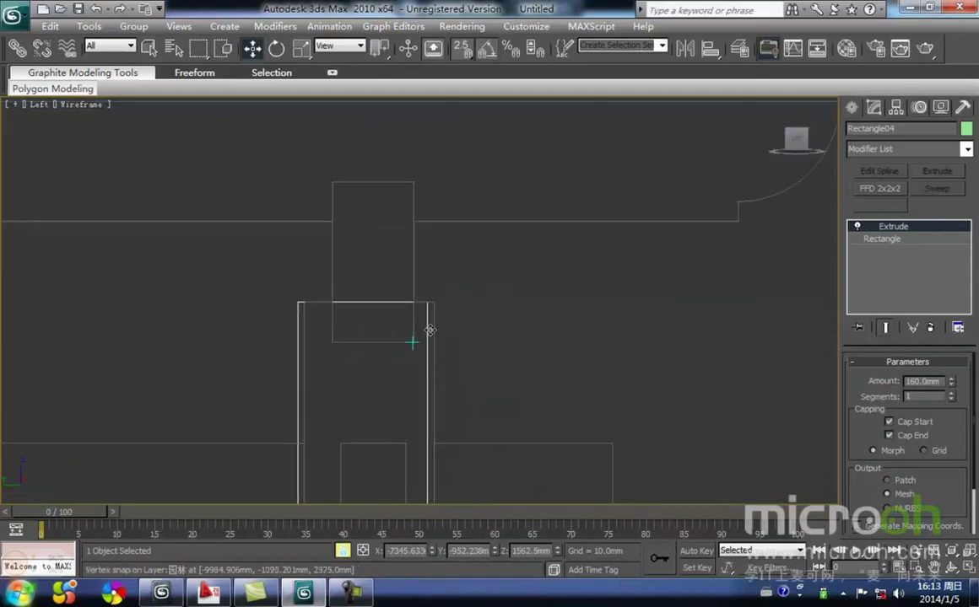
drag(424, 301, 434, 295)
drag(478, 339, 308, 277)
middle_drag(217, 293, 326, 248)
- Check the finished column in shaded display, select its four parts and frame them in the Front view
key(f)
key(z)
mouse_move(332, 330)
middle_down()
mouse_move(376, 299)
mouse_move(465, 448)
mouse_move(529, 459)
middle_up()
key(F3)
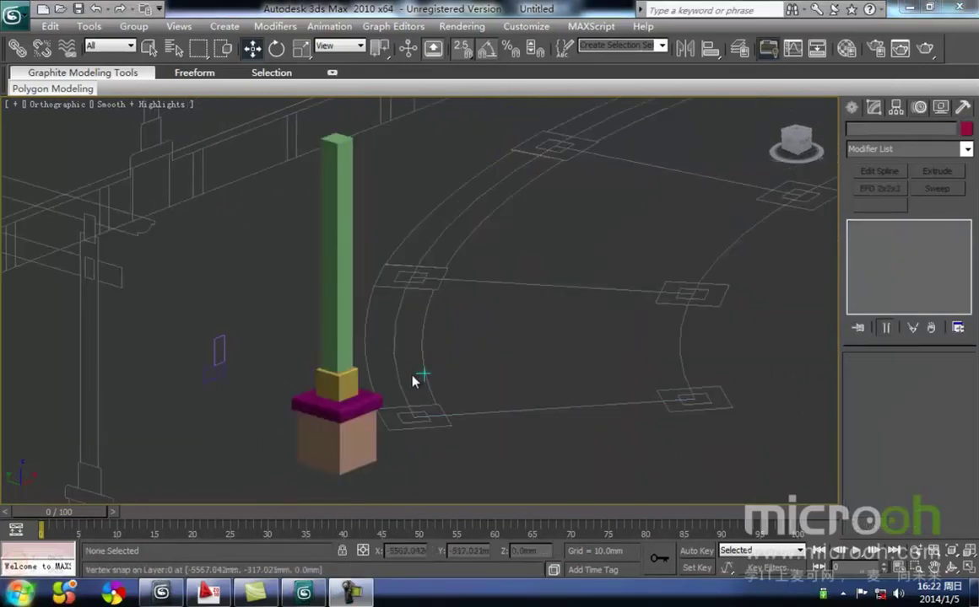
middle_drag(415, 379, 501, 369)
drag(517, 479, 344, 291)
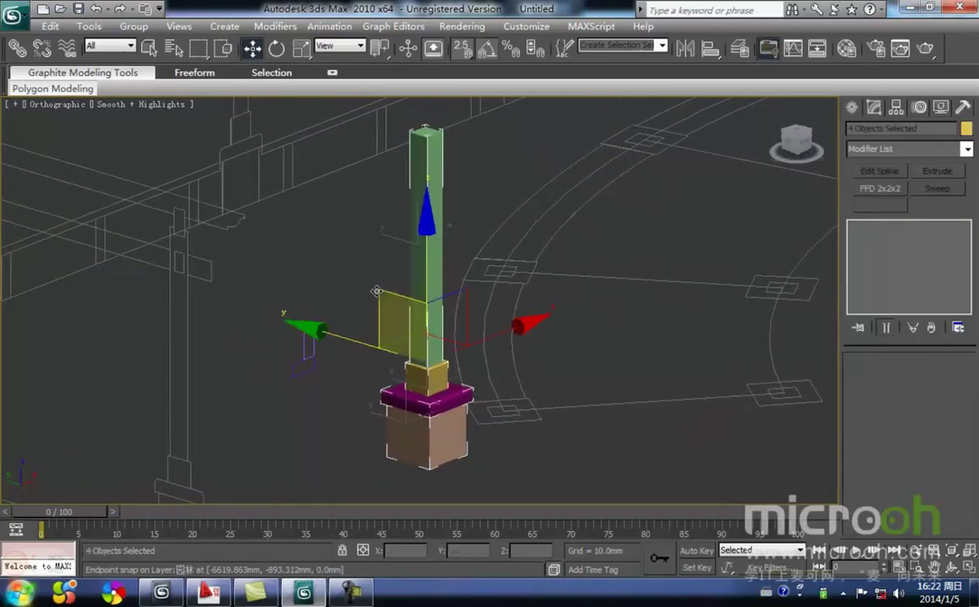
key(f)
key(z)
middle_drag(401, 326, 413, 298)
middle_drag(491, 333, 490, 329)
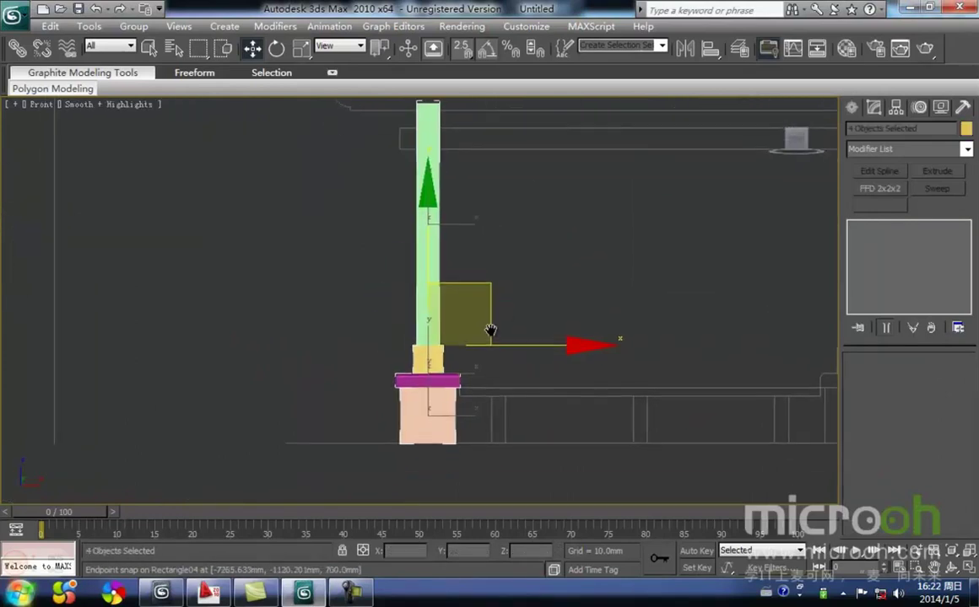
- Open the Material Editor and rename the first material 木纹
key(m)
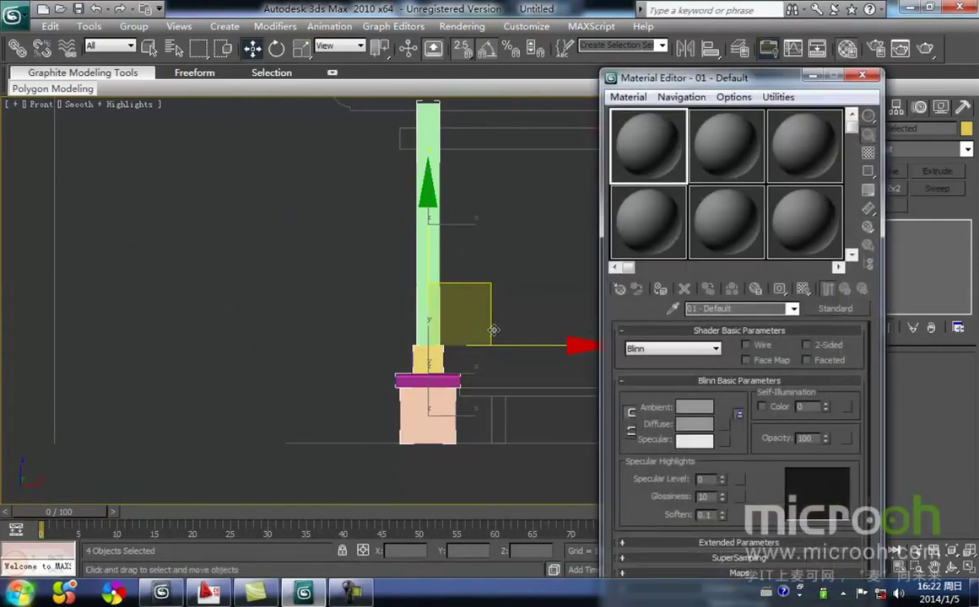
drag(739, 81, 750, 62)
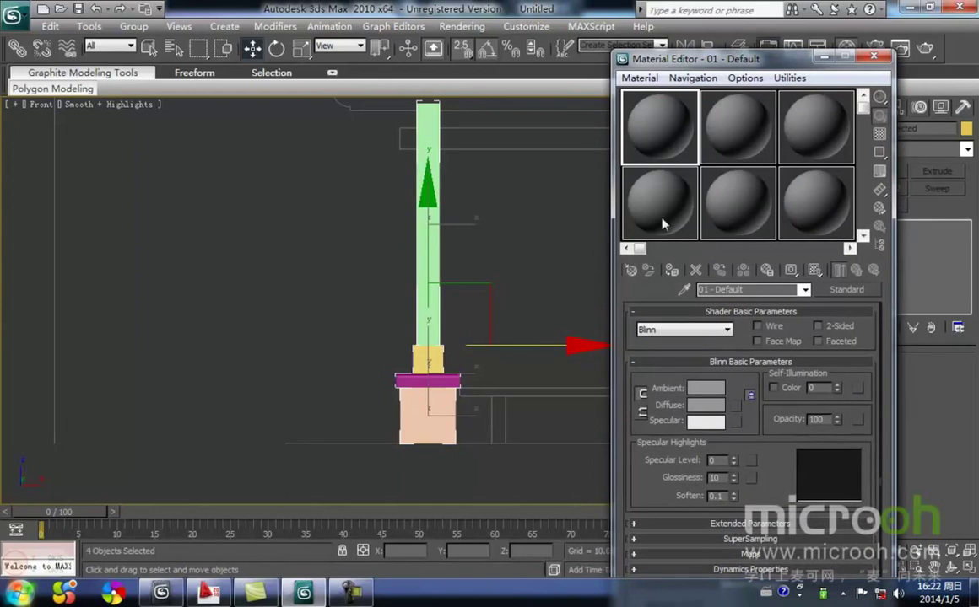
click(750, 289)
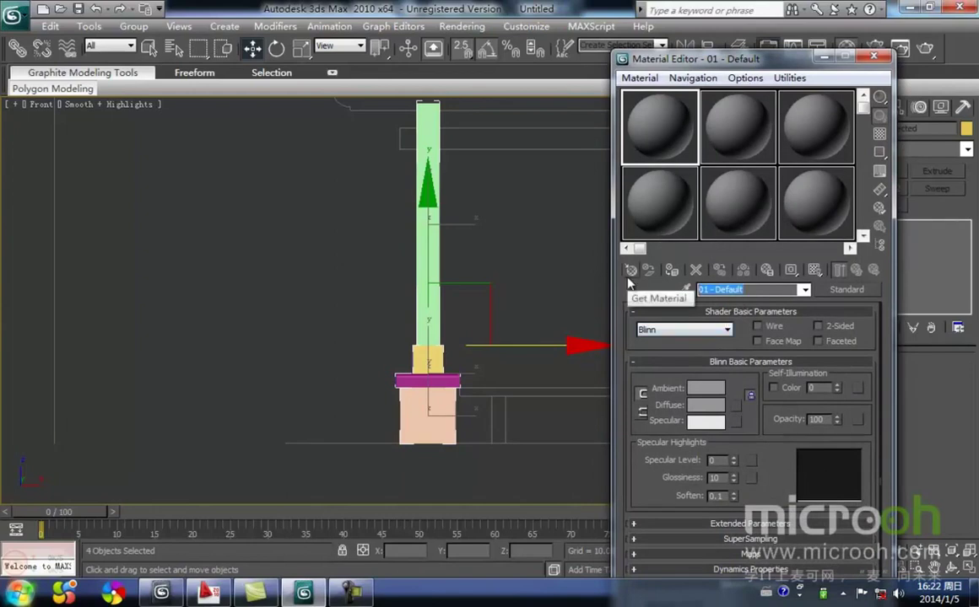
text(me)
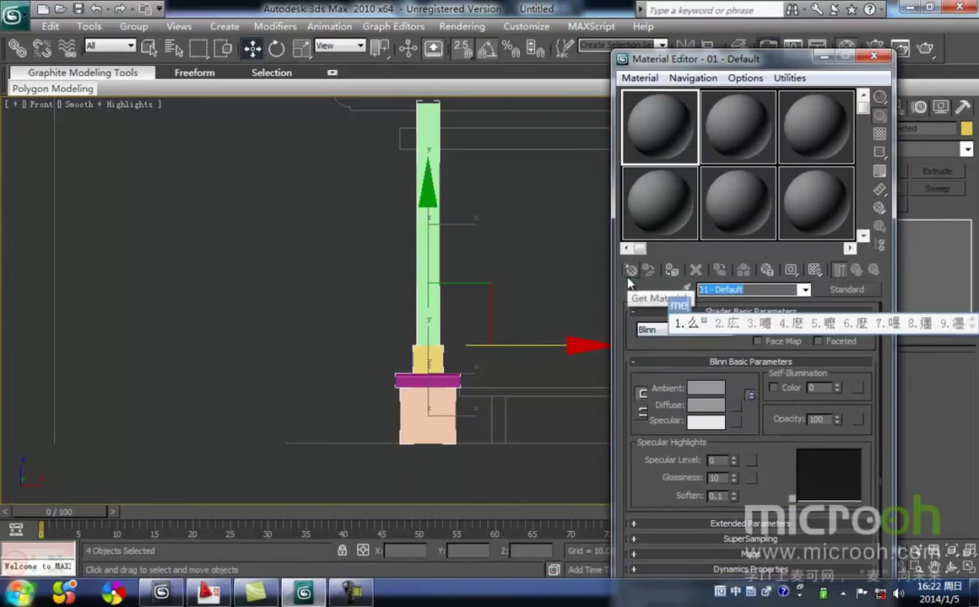
key(BackSpace)
text(uzi)
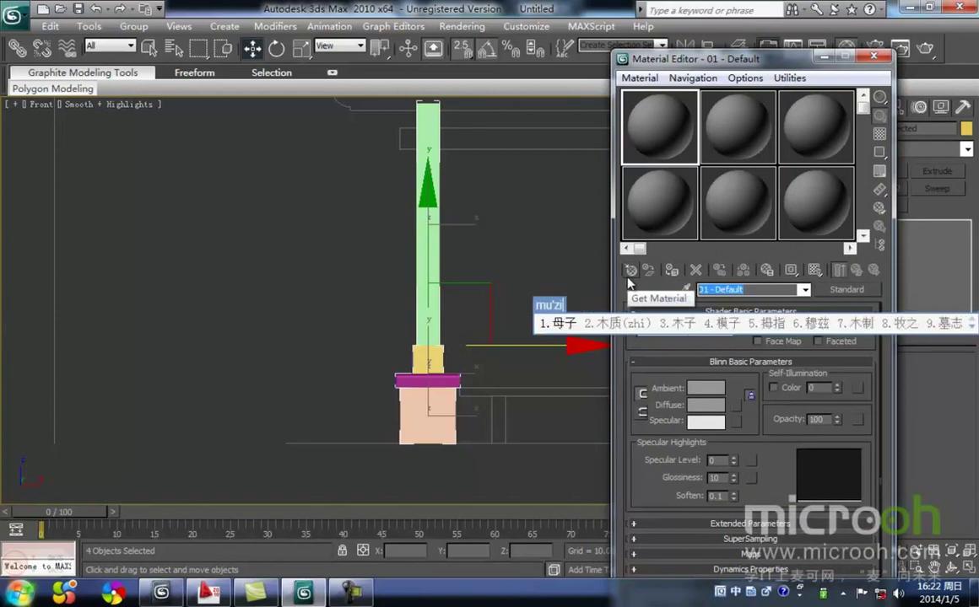
key(BackSpace)
key(BackSpace)
text(we)
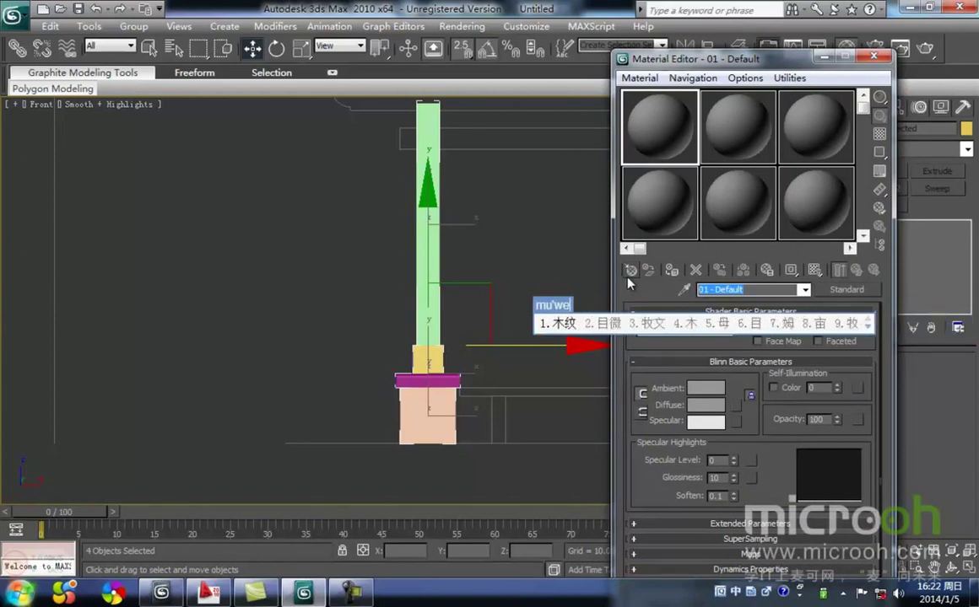
key(space)
key(Return)
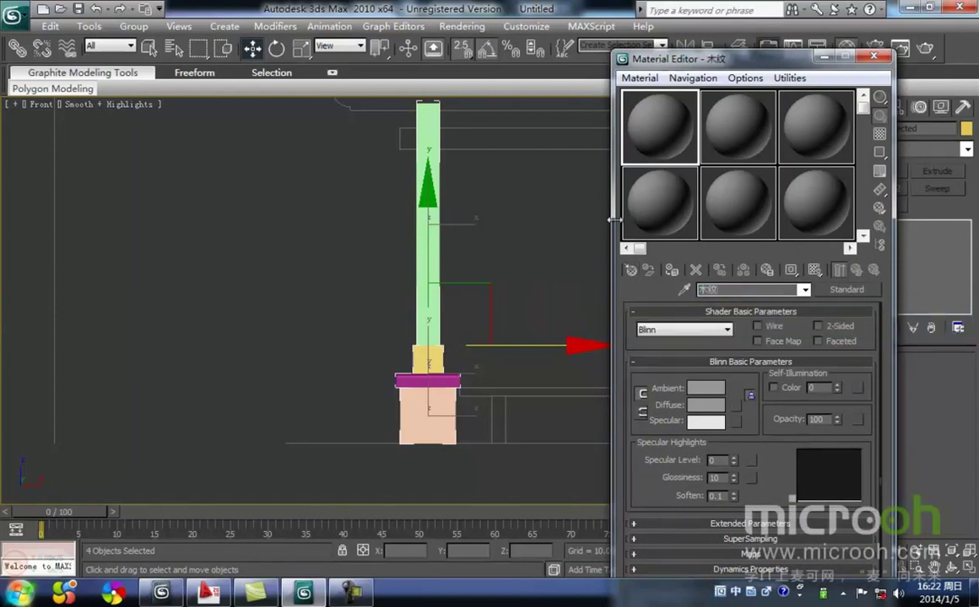
- Set the 木纹 material's ambient and diffuse colour to dark brown, RGB 68, 51, 34
middle_drag(511, 303, 442, 310)
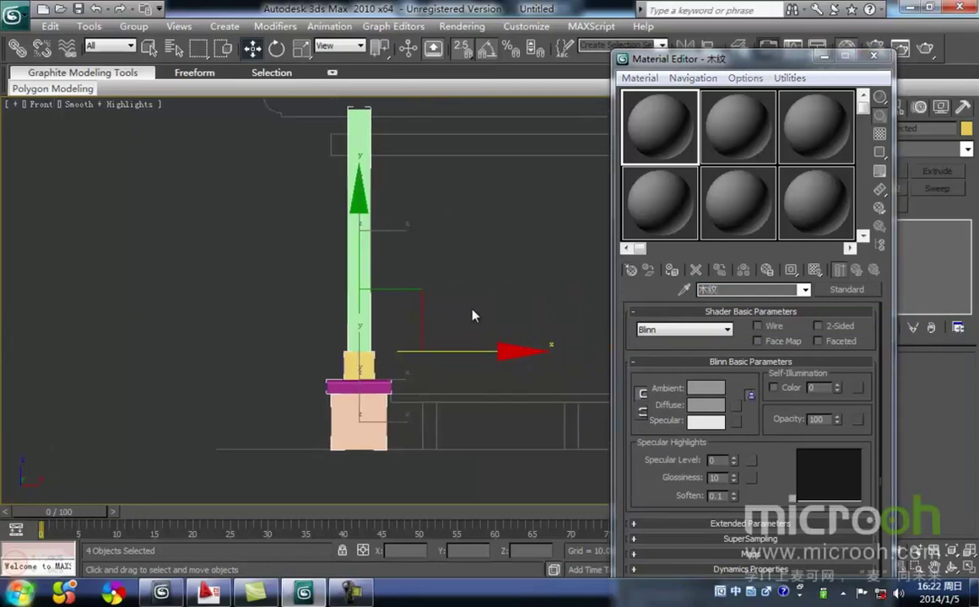
click(471, 314)
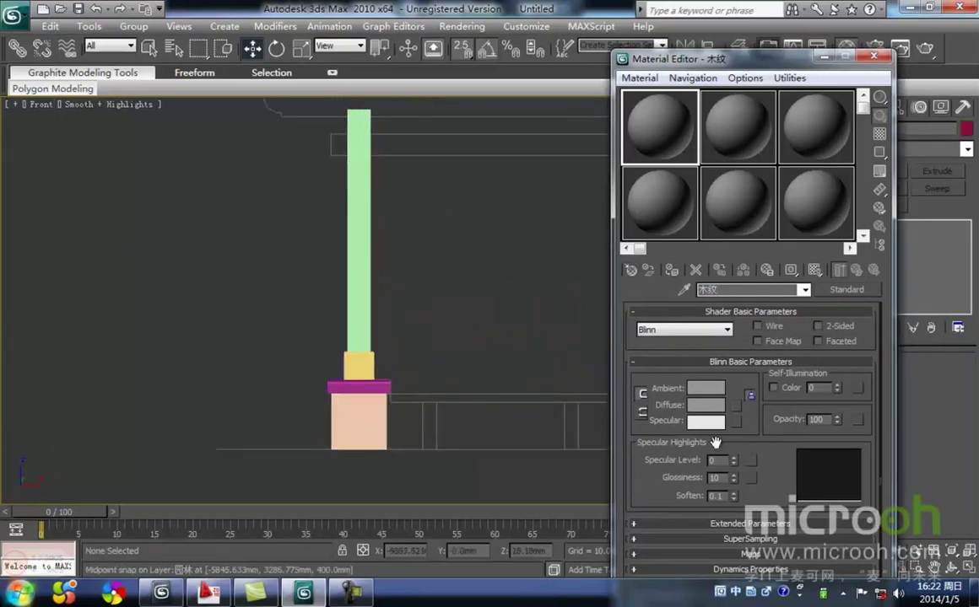
click(712, 396)
mouse_move(303, 157)
mouse_down()
mouse_move(314, 202)
mouse_move(319, 193)
mouse_up()
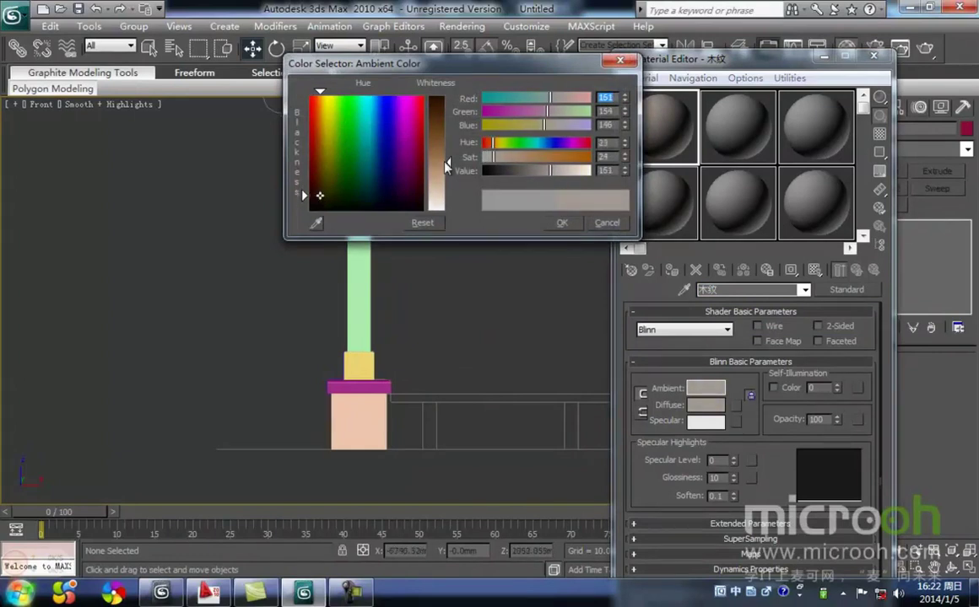
drag(450, 165, 449, 112)
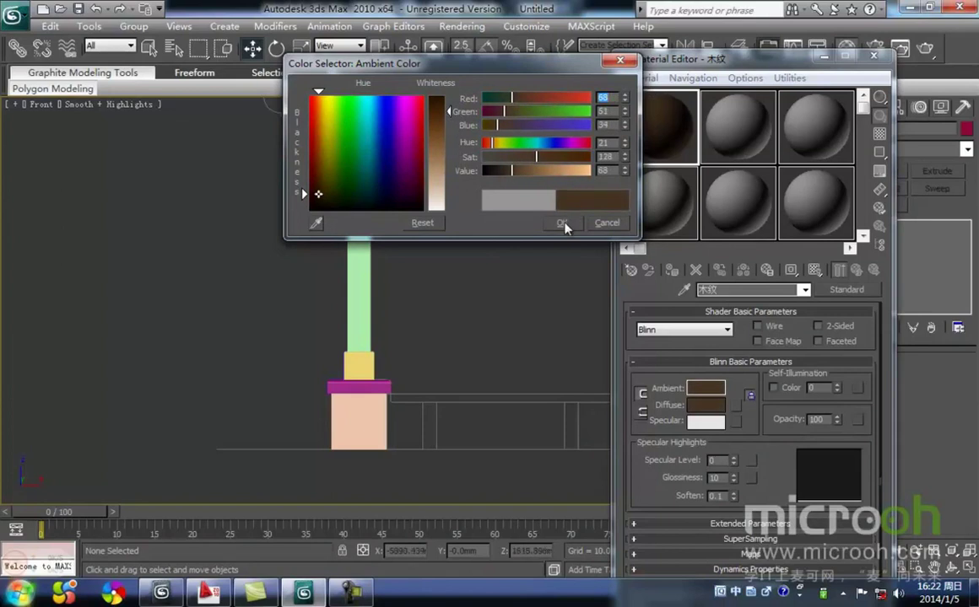
click(561, 224)
- Assign the 木纹 material to all four column parts
alt+middle_drag(397, 387, 432, 377)
drag(432, 377, 338, 178)
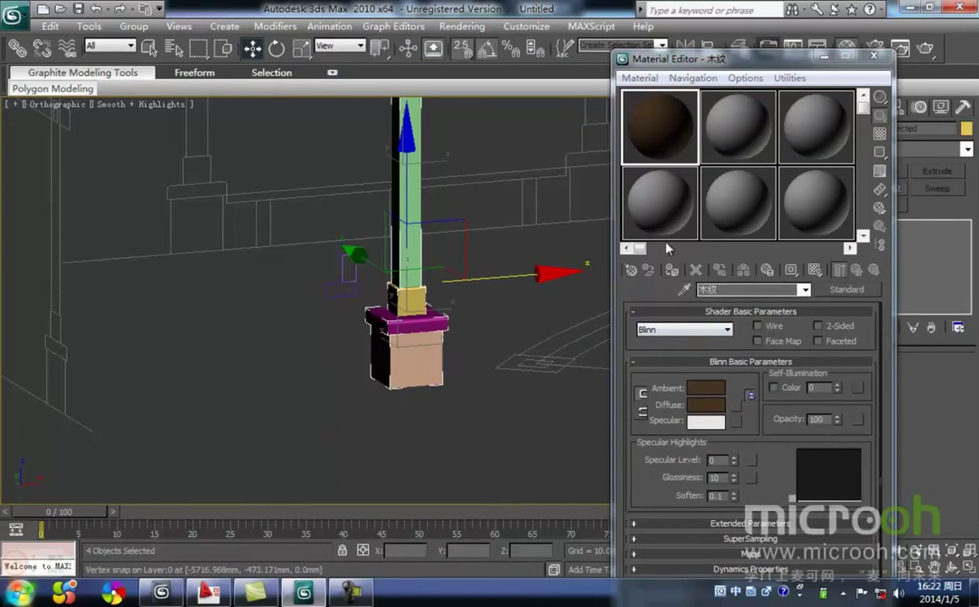
click(670, 270)
click(471, 384)
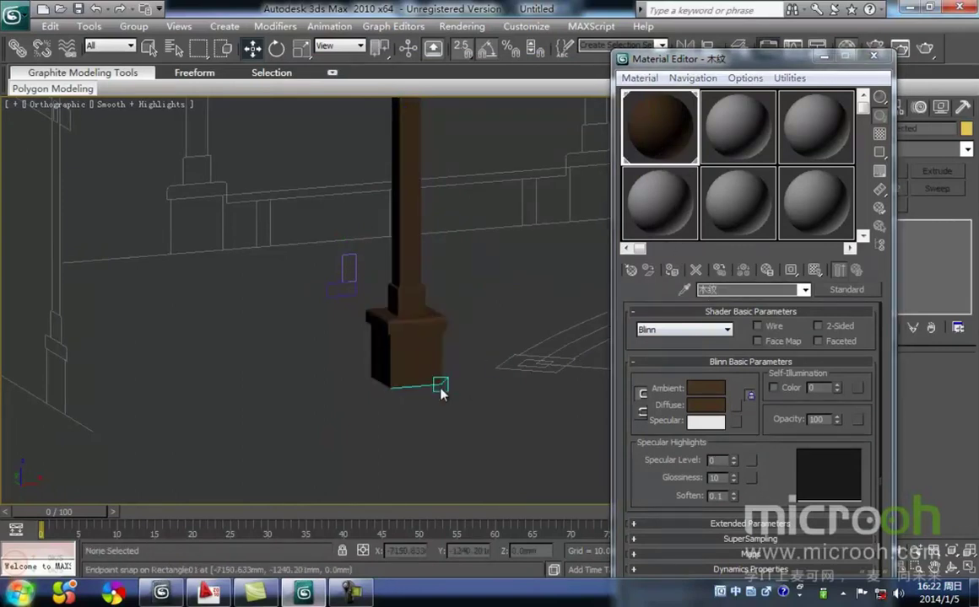
- Adjust the 木纹 material's ambient colour to a slightly lighter, more yellowish brown
middle_drag(470, 384, 448, 445)
middle_drag(466, 387, 478, 385)
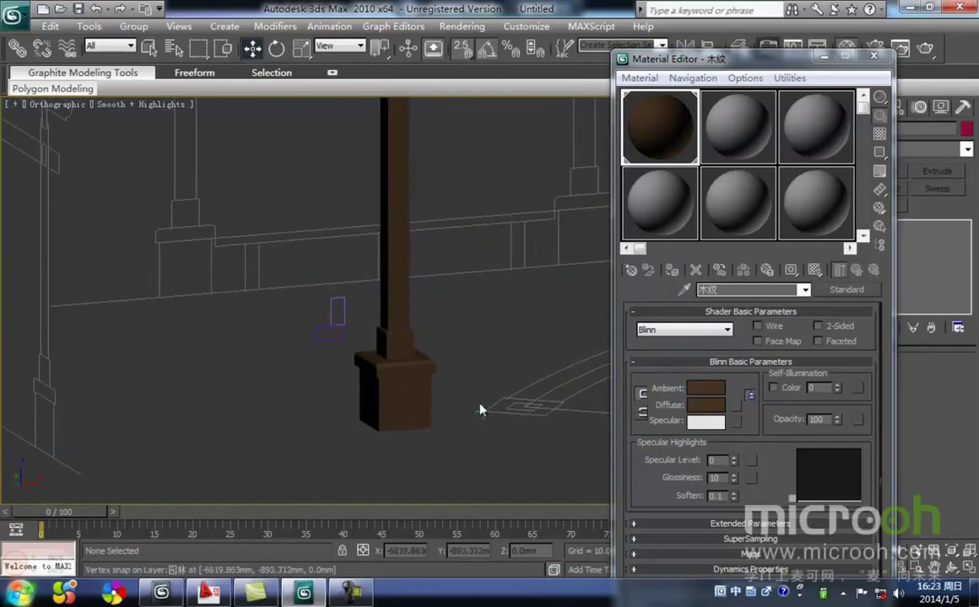
click(705, 388)
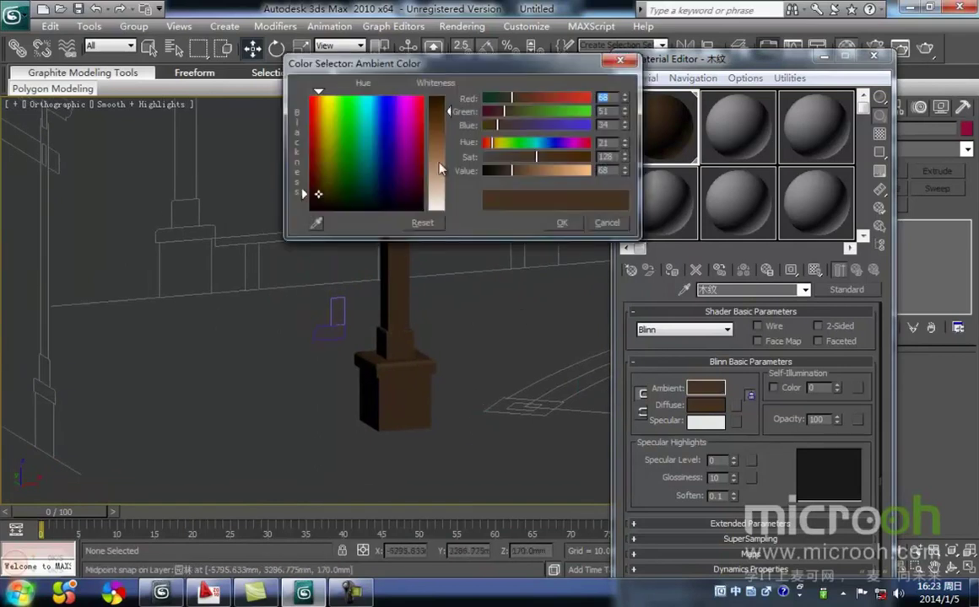
mouse_move(450, 116)
mouse_down()
mouse_move(450, 125)
mouse_move(449, 111)
mouse_up()
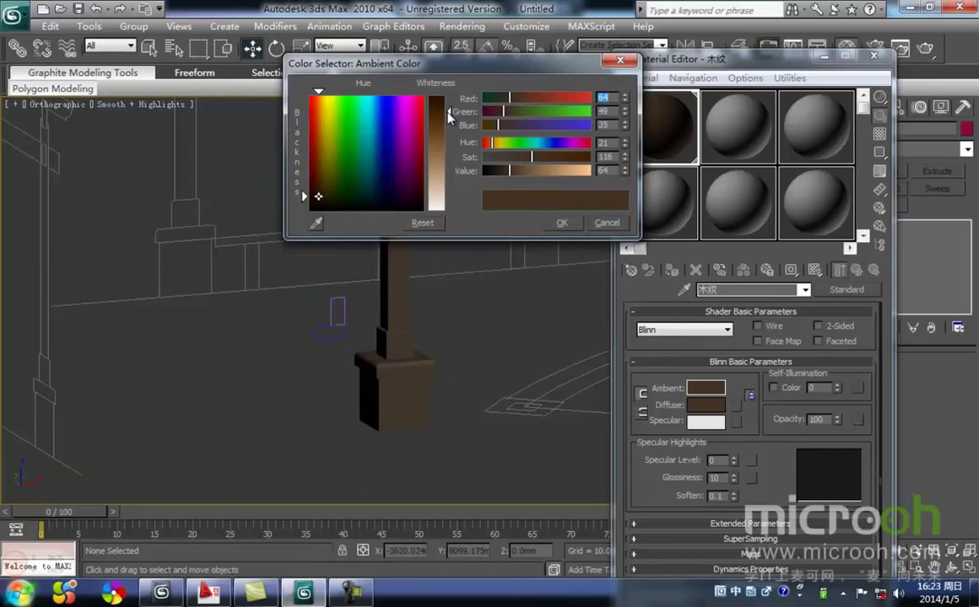
drag(318, 197, 323, 191)
click(557, 225)
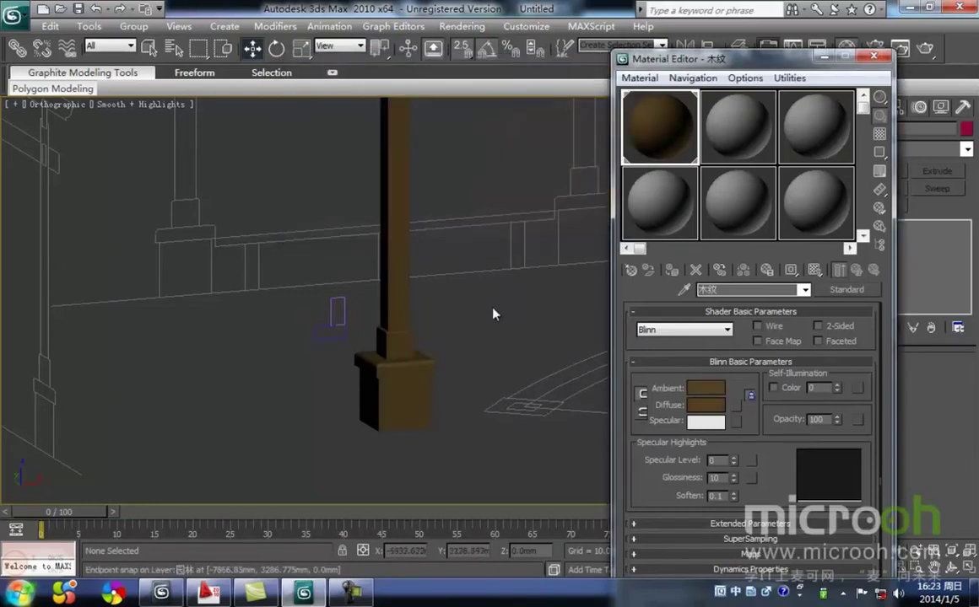
- Close the Material Editor, select all four column parts and show them in the Front view
key(m)
drag(464, 437, 382, 336)
key(f)
key(z)
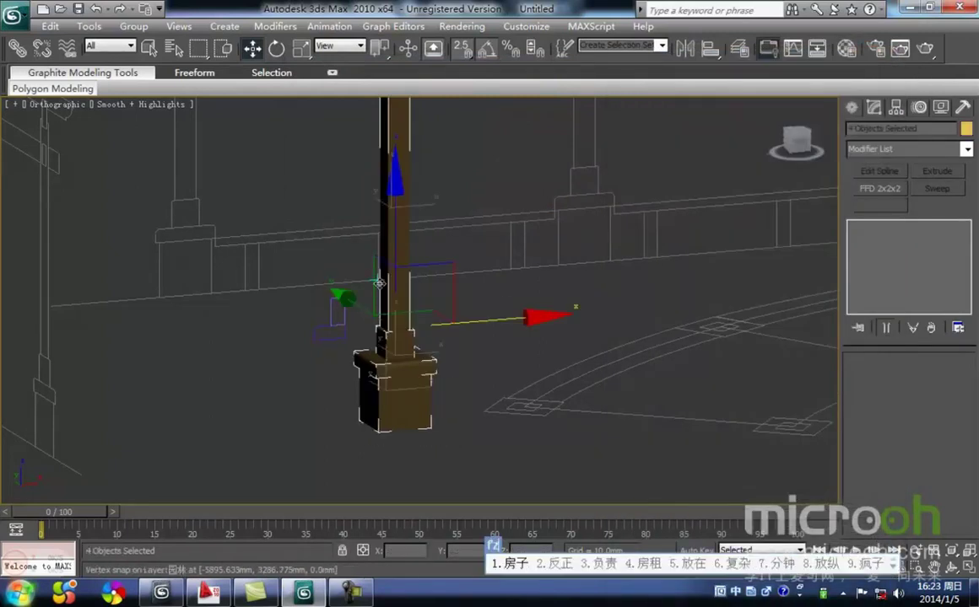
key(ctrl+space)
key(f)
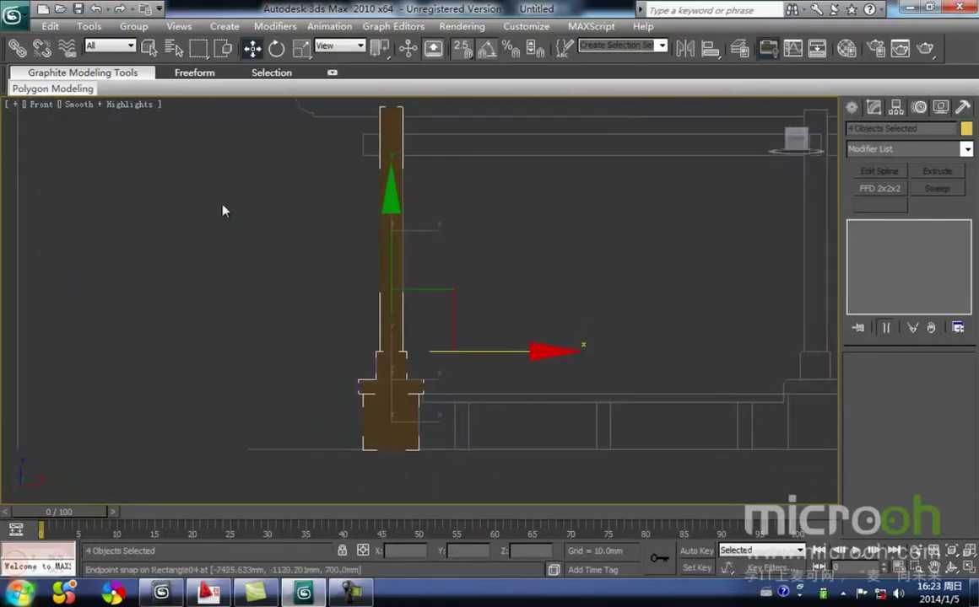
- Group the four column parts into one object and view the grouped column in 3D
click(133, 26)
click(150, 44)
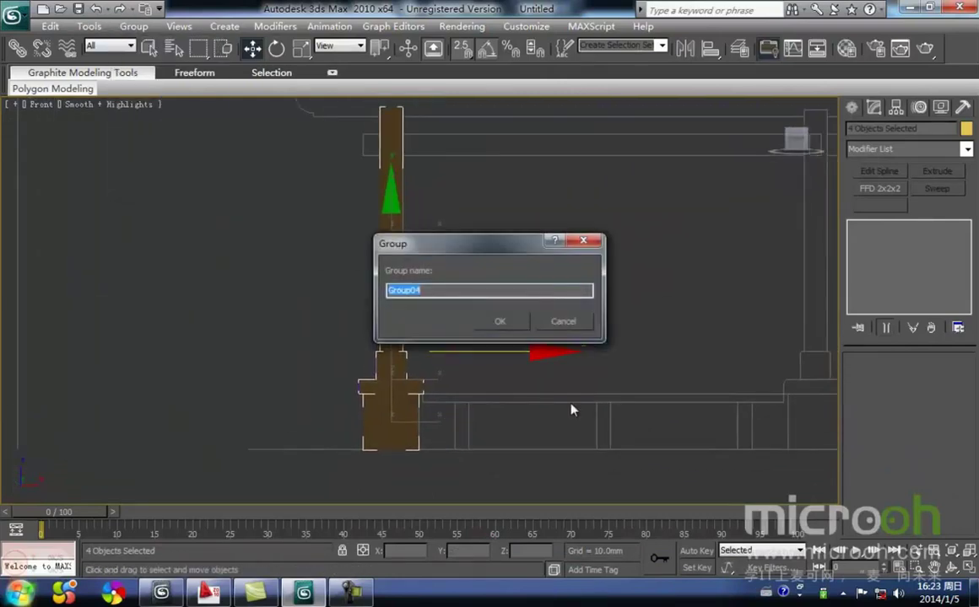
click(505, 326)
alt+middle_drag(477, 363, 623, 436)
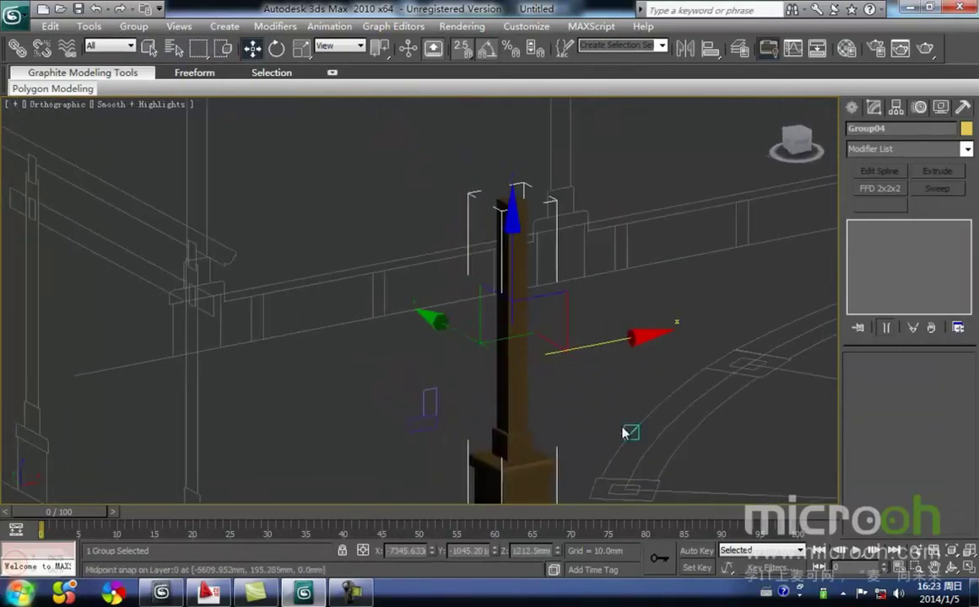
middle_drag(485, 400, 430, 293)
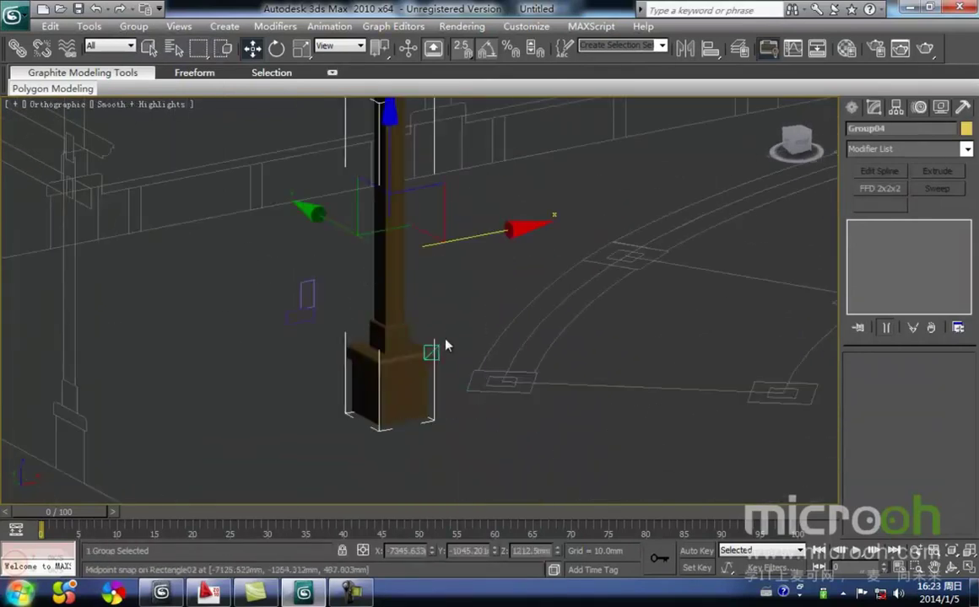
- In the Front view, copy the column group onto the next column position of the elevation, making 5 evenly spaced copies
key(f)
key(z)
middle_drag(371, 340, 254, 330)
middle_drag(711, 377, 446, 374)
scroll(446, 375, down, 2)
scroll(557, 353, up, 2)
scroll(155, 334, up, 3)
middle_drag(155, 334, 435, 461)
middle_drag(204, 254, 389, 226)
scroll(387, 241, down, 1)
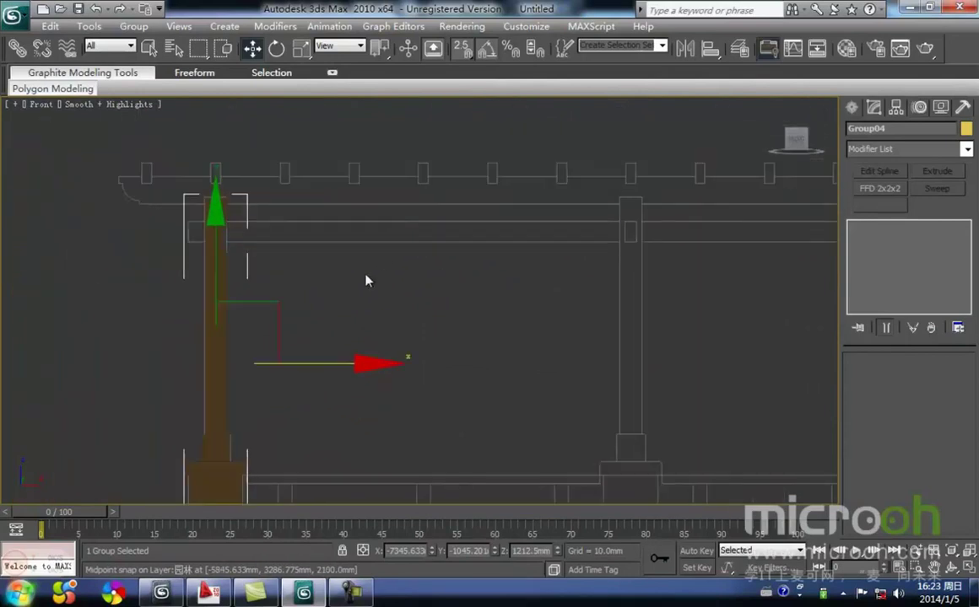
middle_drag(366, 275, 291, 277)
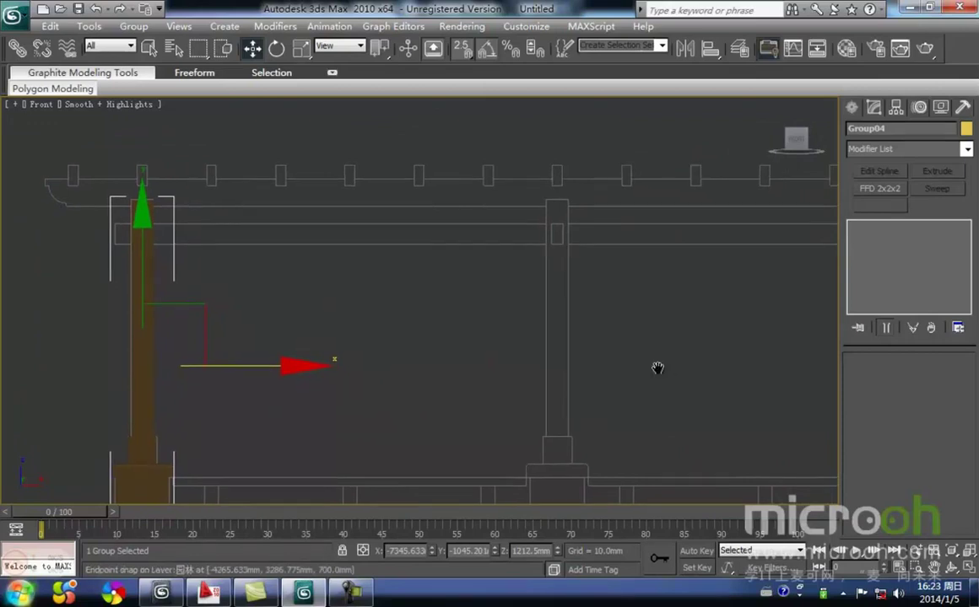
middle_drag(643, 368, 625, 376)
middle_drag(269, 258, 291, 245)
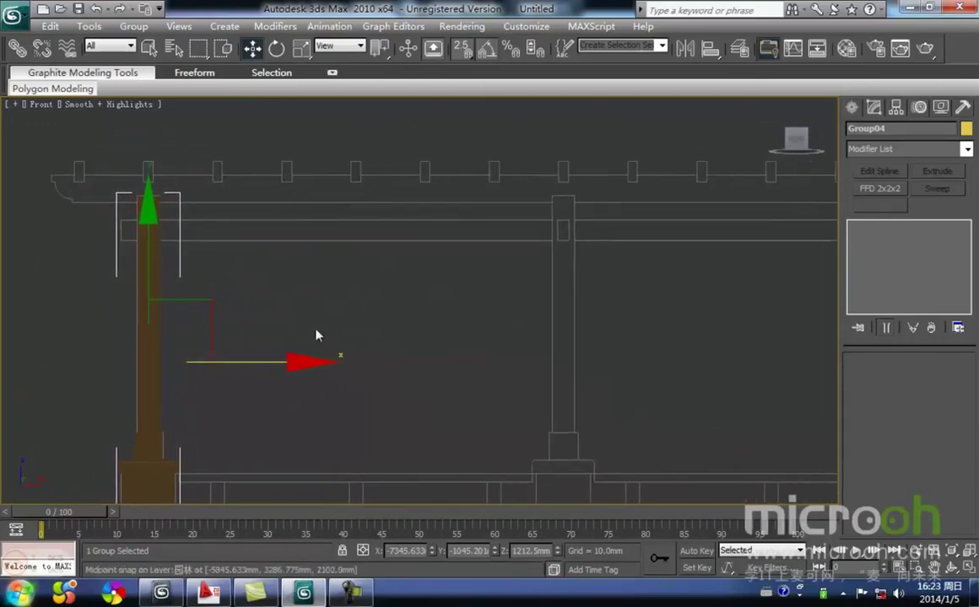
middle_drag(317, 334, 334, 292)
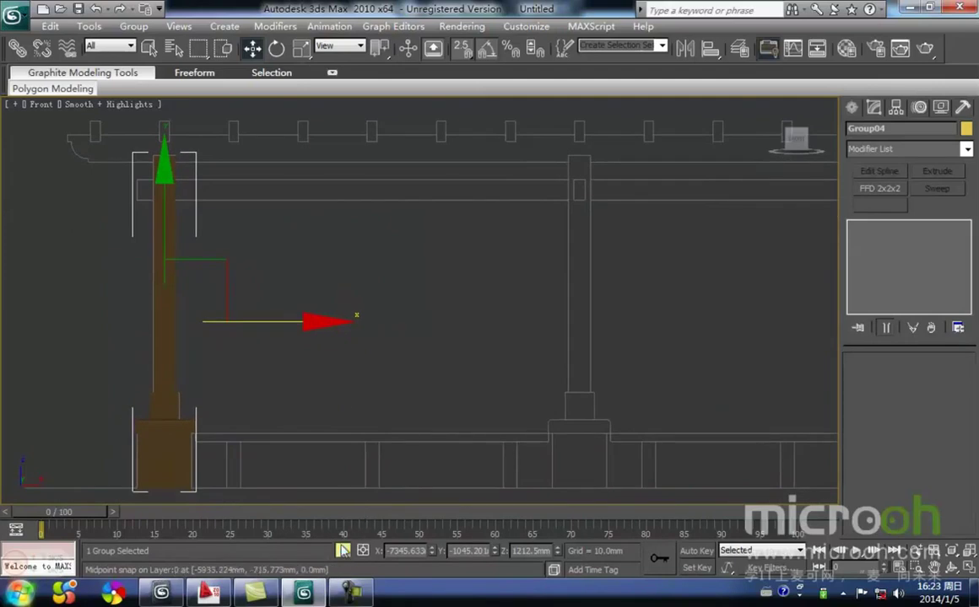
middle_drag(304, 323, 310, 348)
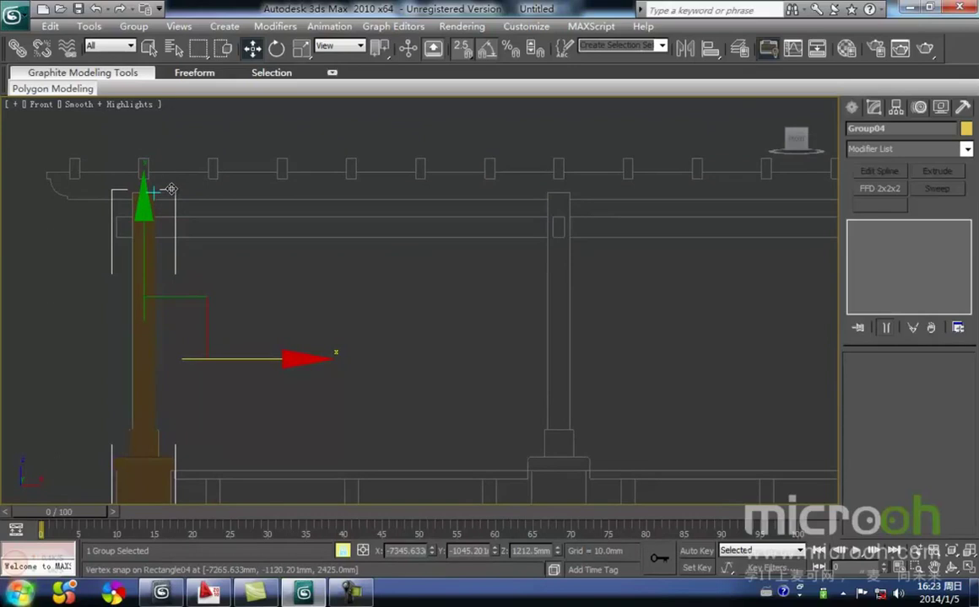
shift+drag(171, 189, 568, 189)
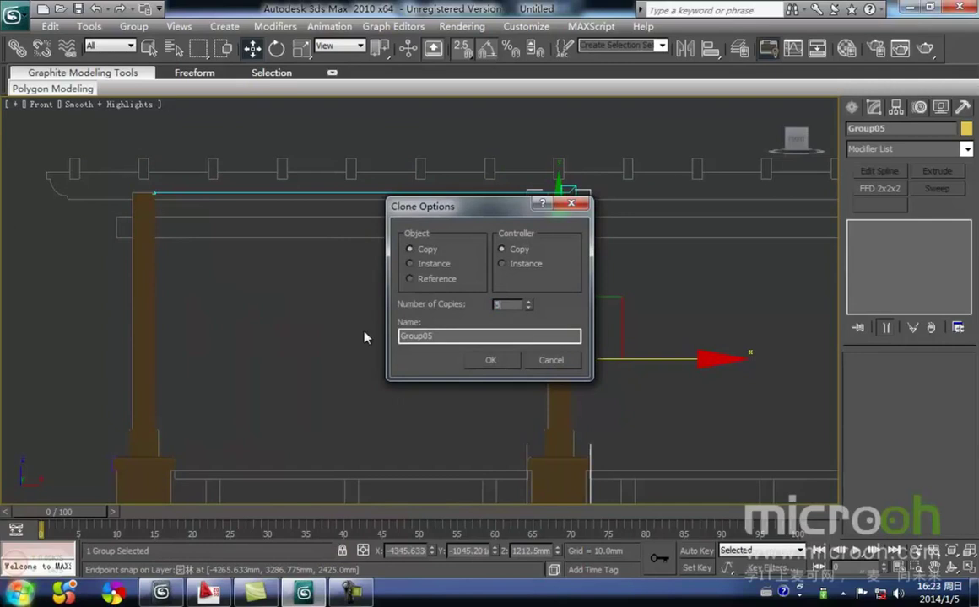
text(5)
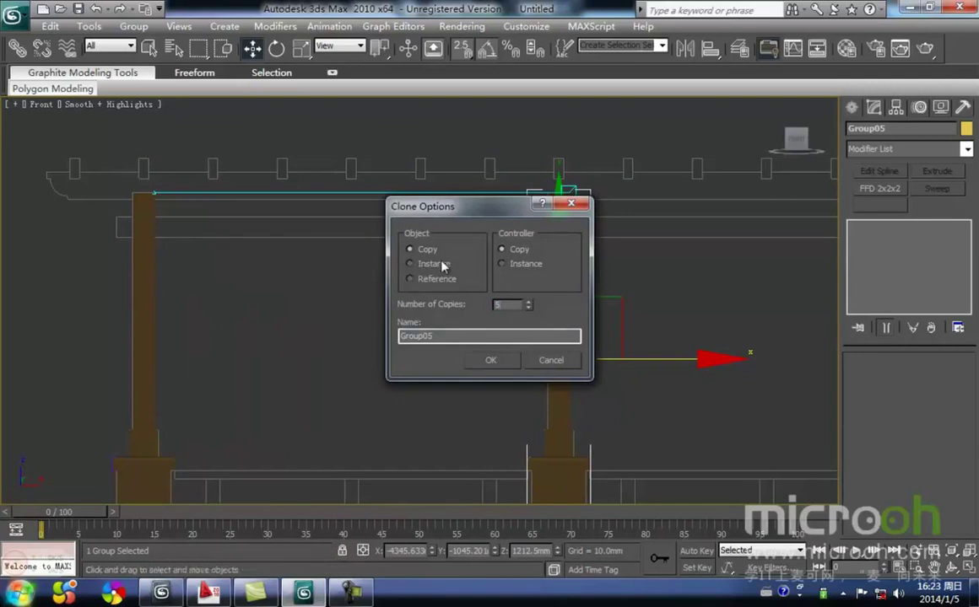
click(492, 361)
- Check the alignment of the copied columns with the elevation up to its far end
scroll(616, 356, down, 6)
middle_drag(490, 342, 255, 322)
click(576, 437)
scroll(600, 382, up, 4)
middle_drag(600, 382, 351, 315)
scroll(592, 406, up, 3)
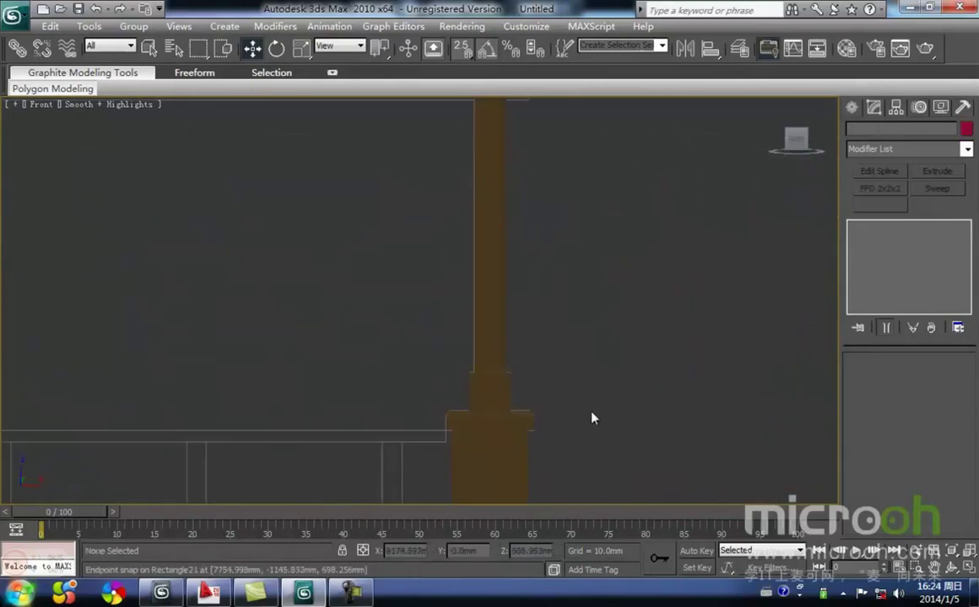
scroll(566, 397, down, 5)
middle_drag(566, 397, 546, 408)
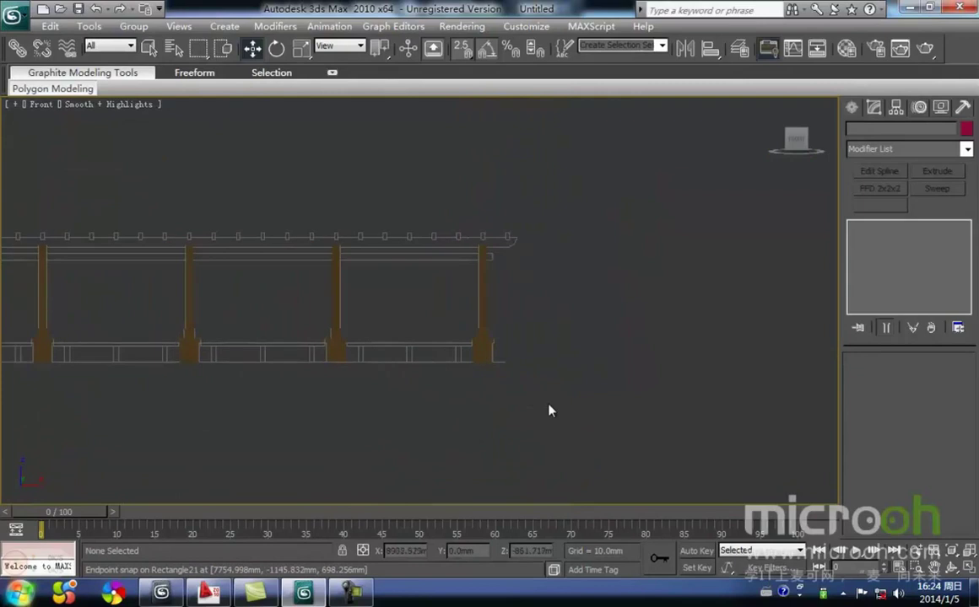
- In the Left view, select the six column groups and copy them onto the opposite column row of the side elevation
key(l)
scroll(557, 388, up, 4)
middle_drag(591, 305, 564, 331)
drag(629, 330, 487, 210)
middle_drag(359, 241, 396, 253)
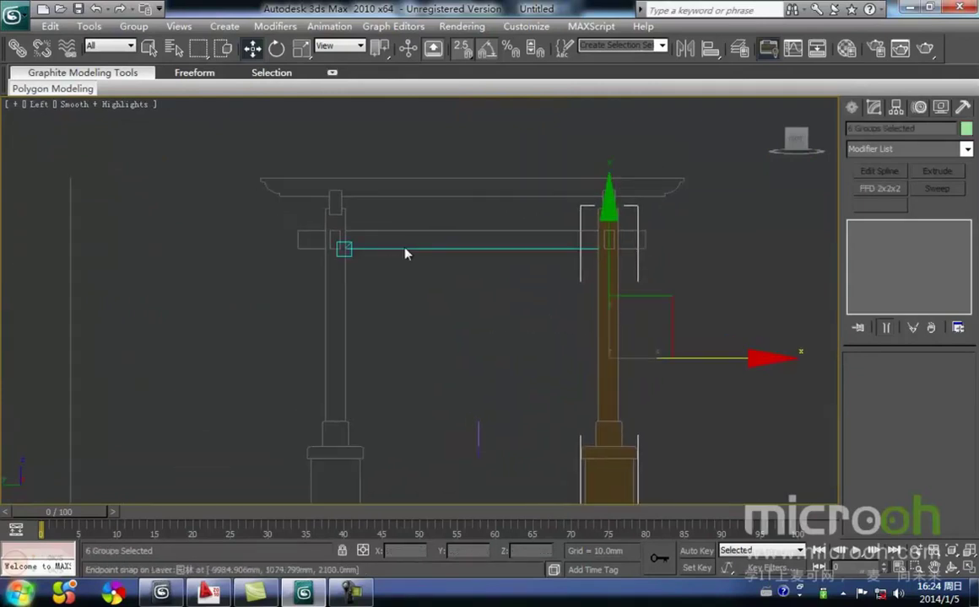
key(space)
scroll(658, 189, up, 4)
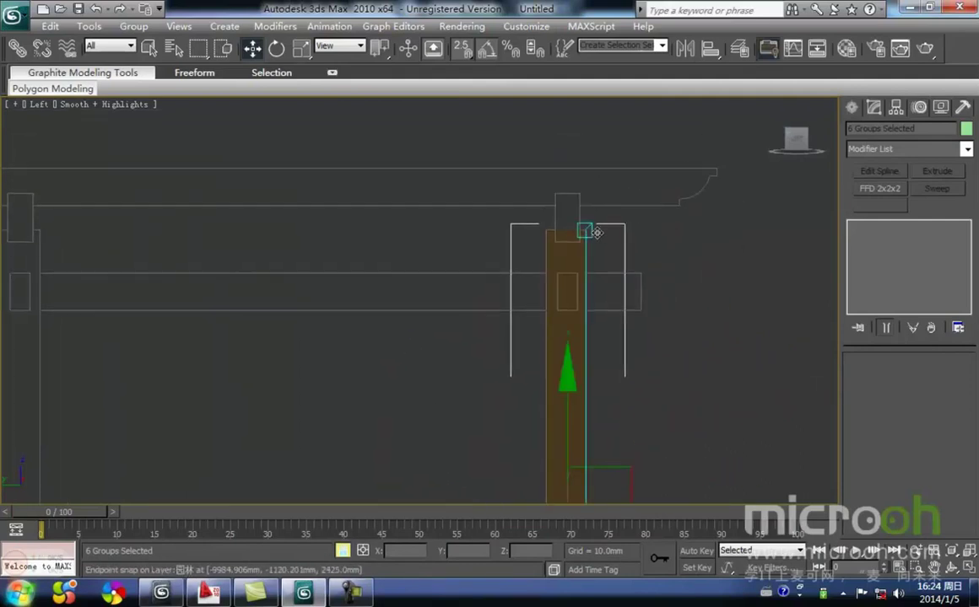
scroll(572, 219, down, 2)
shift+drag(579, 244, 182, 249)
click(492, 362)
scroll(382, 356, down, 5)
mouse_move(498, 338)
alt+middle_down()
mouse_move(454, 380)
mouse_move(389, 383)
mouse_move(378, 395)
mouse_move(422, 392)
alt+middle_up()
click(572, 454)
- Examine the longitudinal beam and its ends along the front elevation in wireframe
alt+middle_drag(555, 448, 563, 382)
key(f)
key(z)
middle_drag(378, 344, 528, 333)
scroll(385, 298, up, 2)
scroll(312, 276, up, 2)
key(F3)
scroll(380, 267, down, 2)
middle_drag(380, 267, 396, 292)
middle_drag(270, 293, 163, 298)
middle_drag(386, 299, 257, 295)
scroll(465, 290, down, 1)
scroll(744, 285, up, 2)
middle_drag(708, 286, 384, 306)
middle_drag(547, 301, 658, 310)
scroll(574, 307, down, 2)
middle_drag(320, 294, 604, 307)
scroll(464, 307, down, 2)
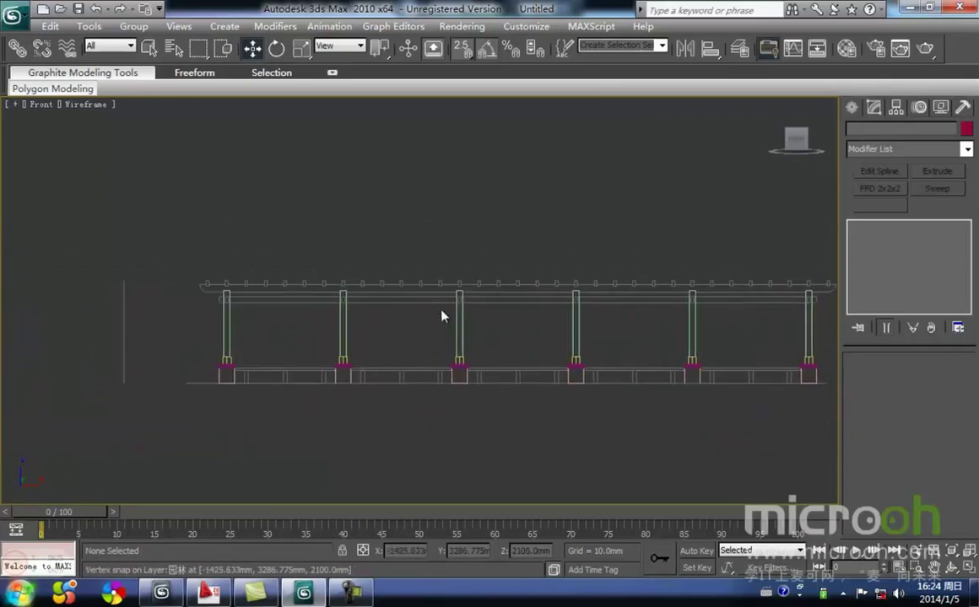
- Draw a rectangle over the full length of the lower longitudinal beam in the front elevation, snapping to its corners
scroll(371, 303, up, 2)
click(852, 108)
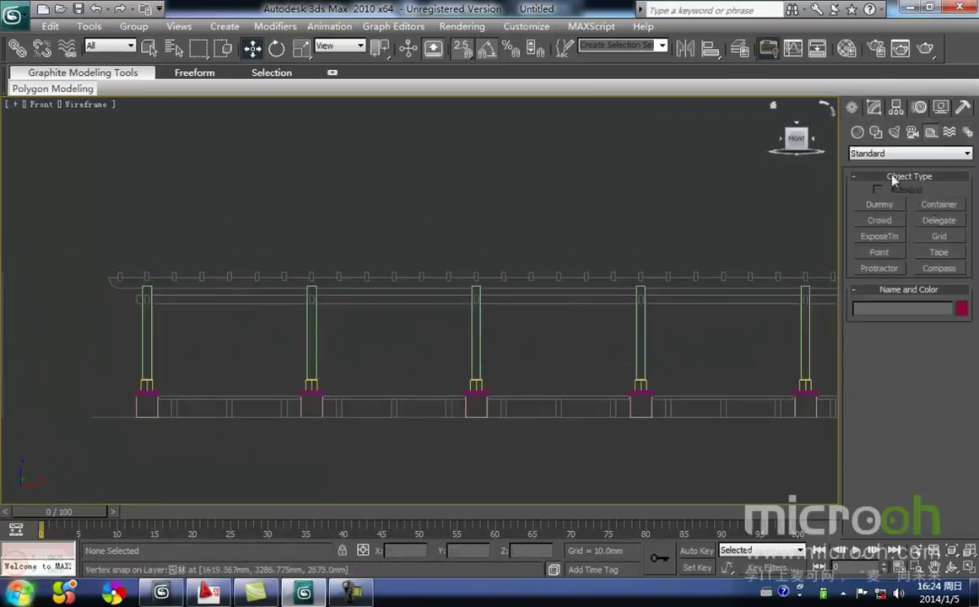
click(875, 132)
click(938, 217)
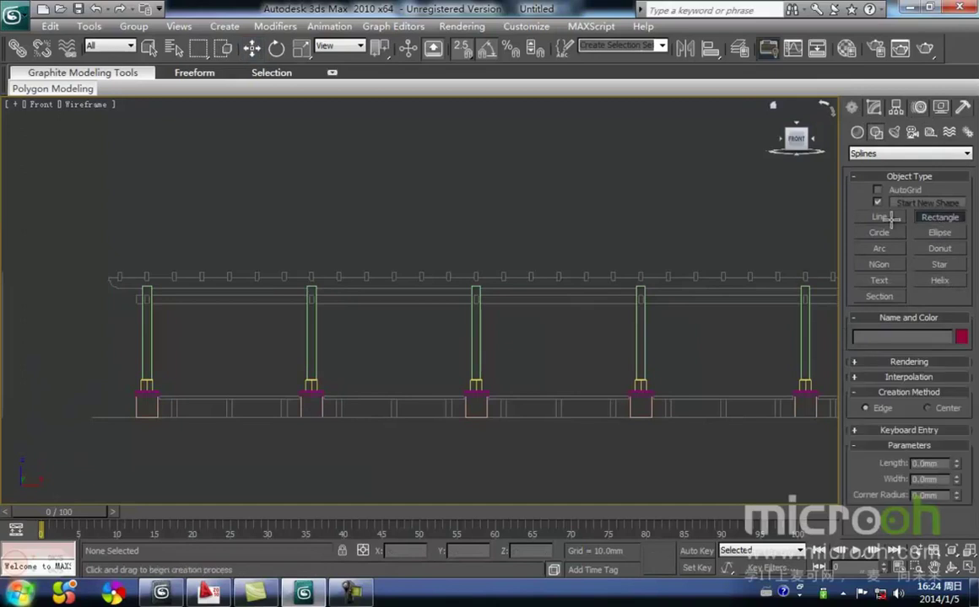
scroll(107, 312, up, 2)
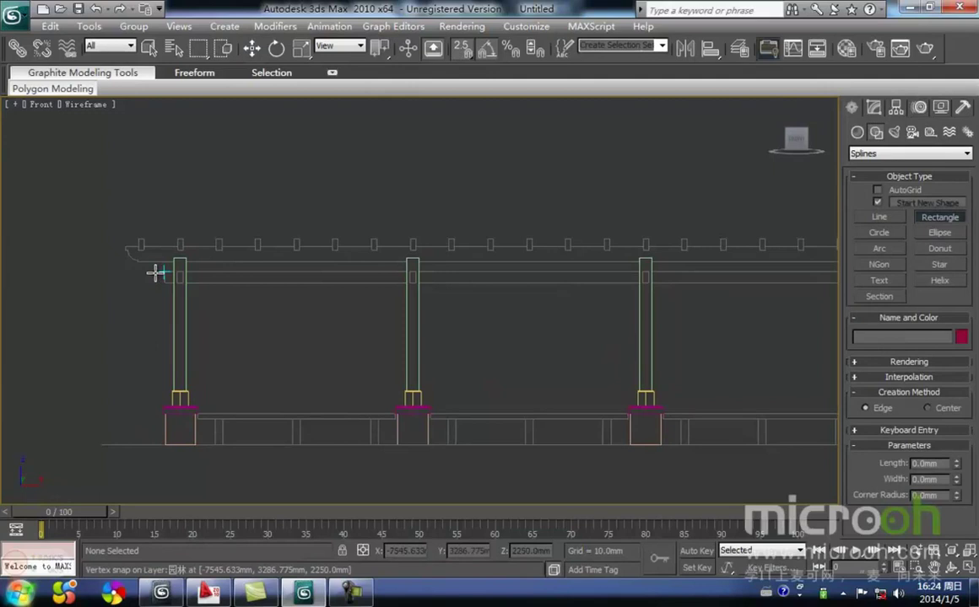
mouse_move(163, 271)
mouse_down()
mouse_move(223, 292)
mouse_move(585, 297)
mouse_move(647, 281)
mouse_move(667, 291)
mouse_move(694, 278)
mouse_move(820, 308)
mouse_move(490, 284)
mouse_move(675, 323)
mouse_move(696, 235)
mouse_move(686, 199)
mouse_up()
key(])
key(i)
key([)
key([)
right_click(720, 255)
click(730, 271)
scroll(382, 290, down, 2)
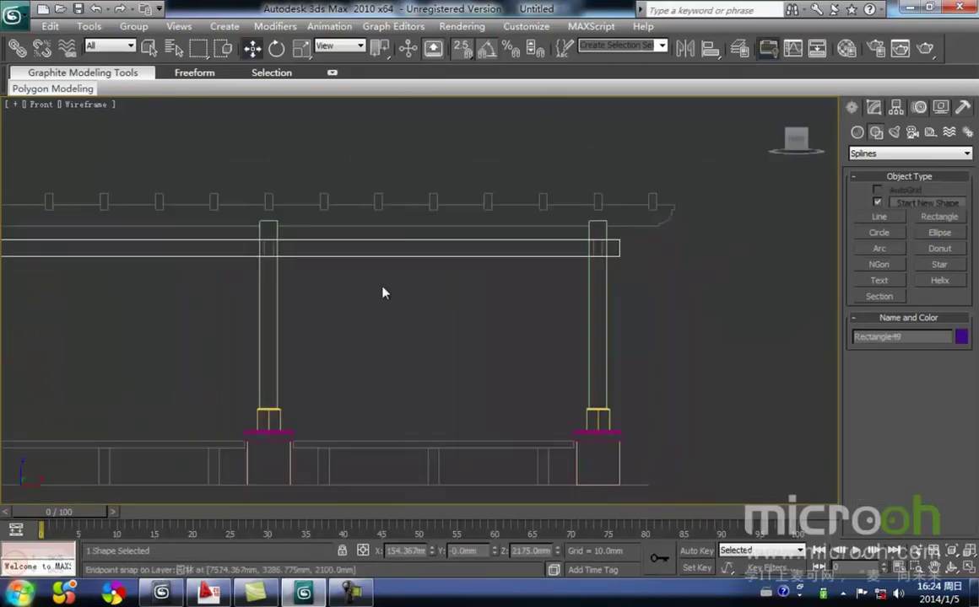
- In the Left view, move the beam rectangle sideways to the small beam section within the column of the side elevation
key(l)
key(z)
middle_drag(383, 291, 317, 292)
scroll(329, 291, down, 6)
middle_drag(485, 310, 304, 307)
drag(329, 293, 531, 318)
key(])
middle_drag(506, 335, 442, 344)
scroll(674, 297, up, 2)
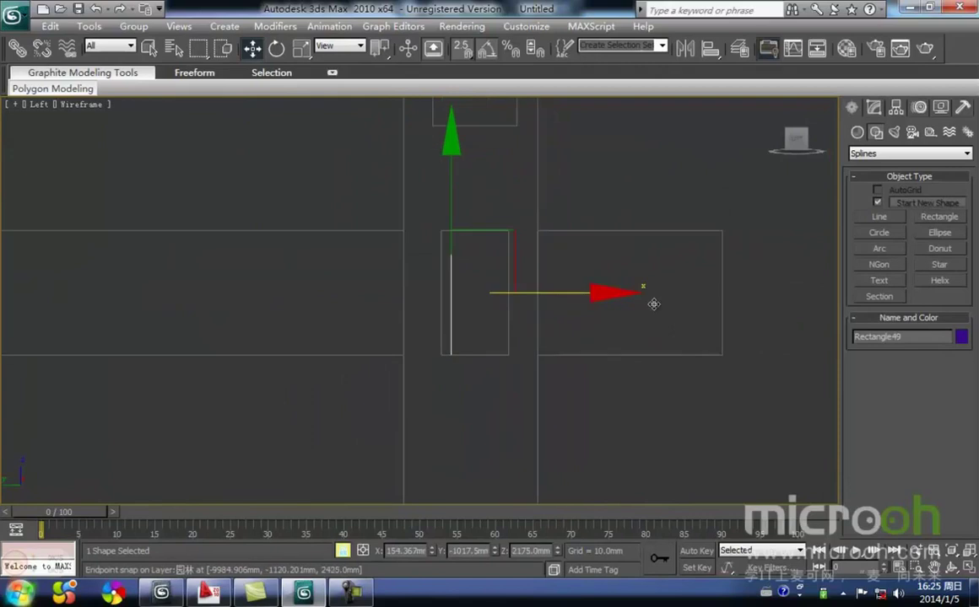
- Measure the width of the beam section with a tape helper and delete the tape
click(930, 133)
click(938, 252)
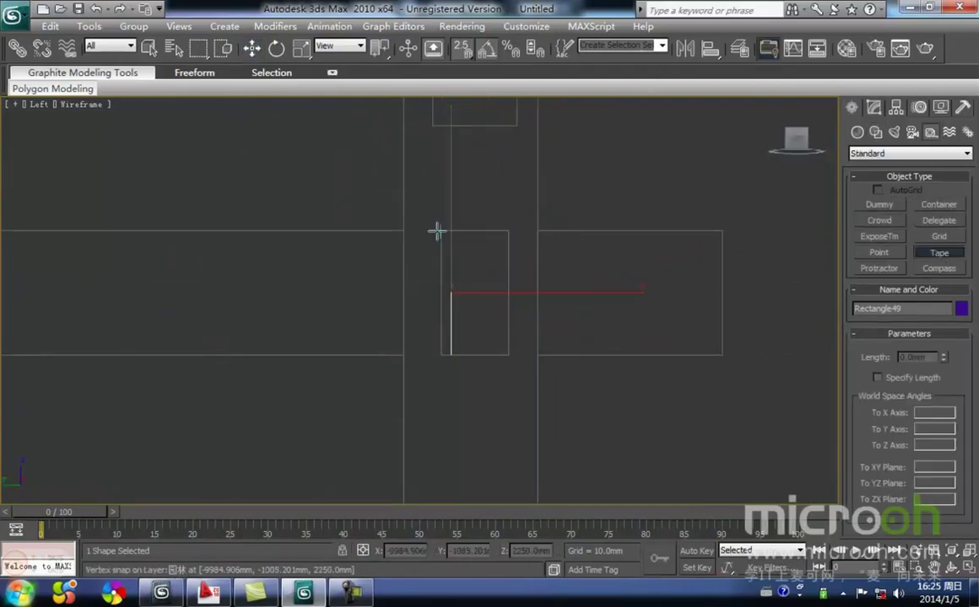
drag(445, 230, 509, 230)
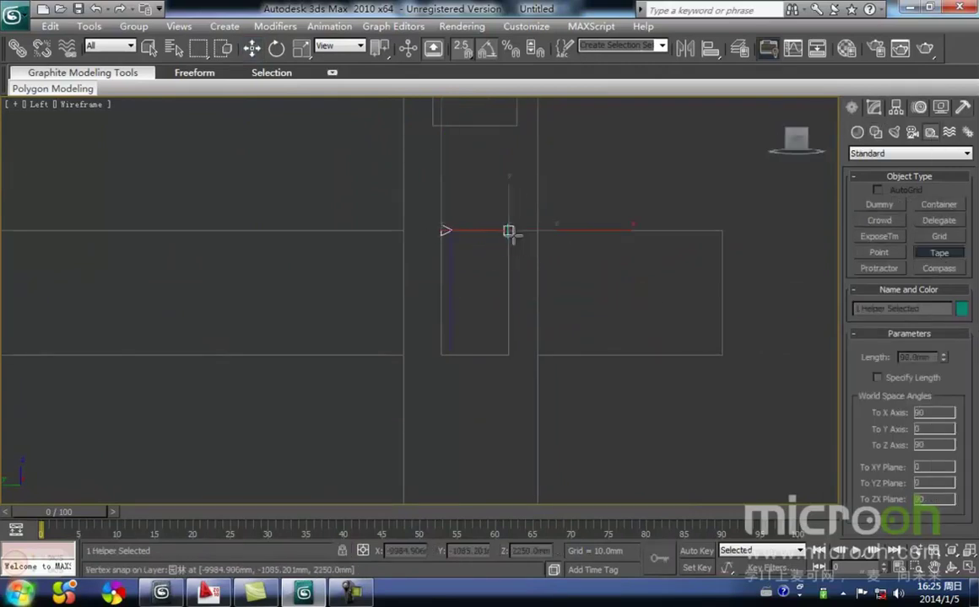
right_click(548, 297)
click(509, 270)
drag(509, 270, 478, 196)
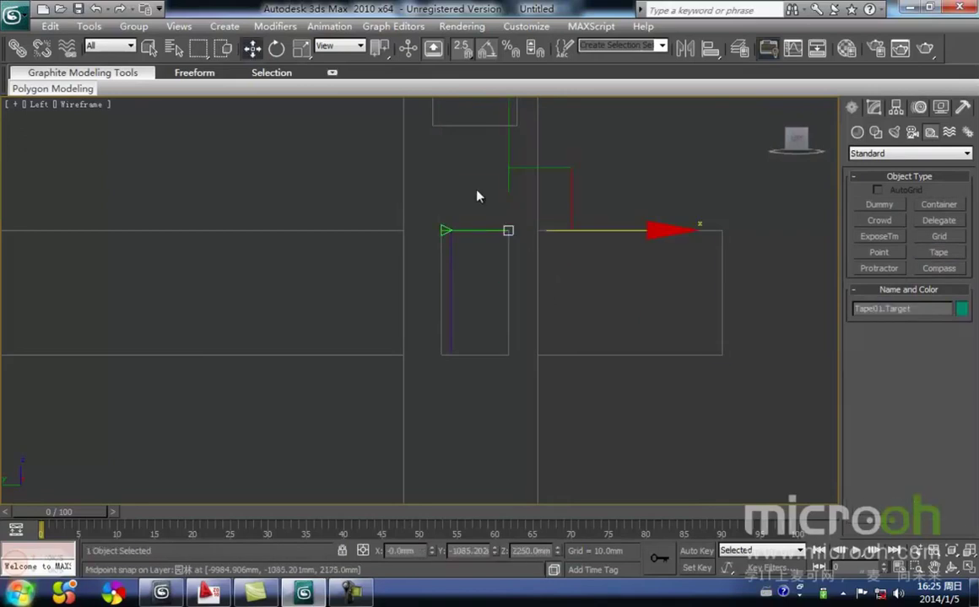
key(Delete)
- Extrude the beam rectangle by 80 mm
click(452, 330)
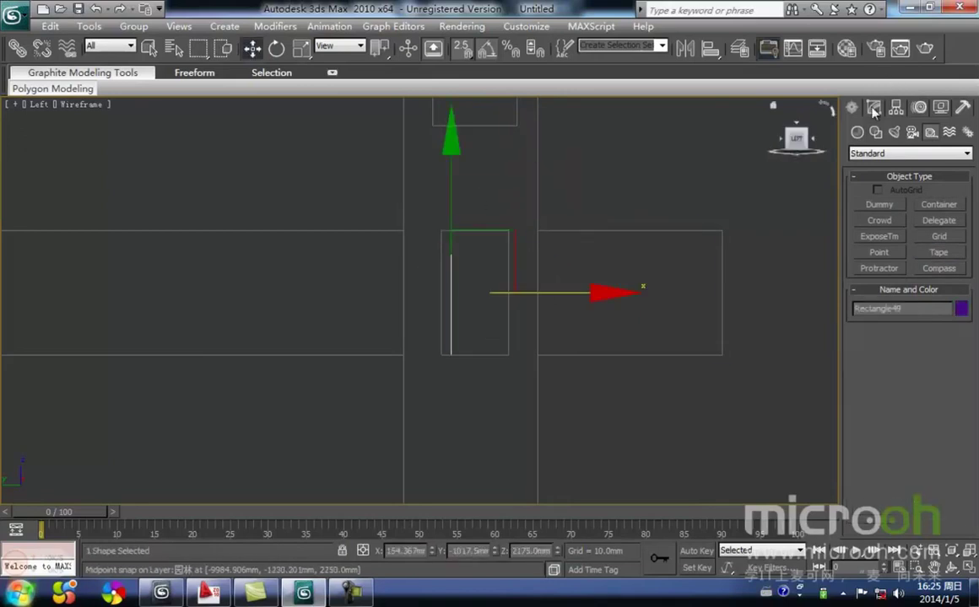
click(874, 110)
click(934, 173)
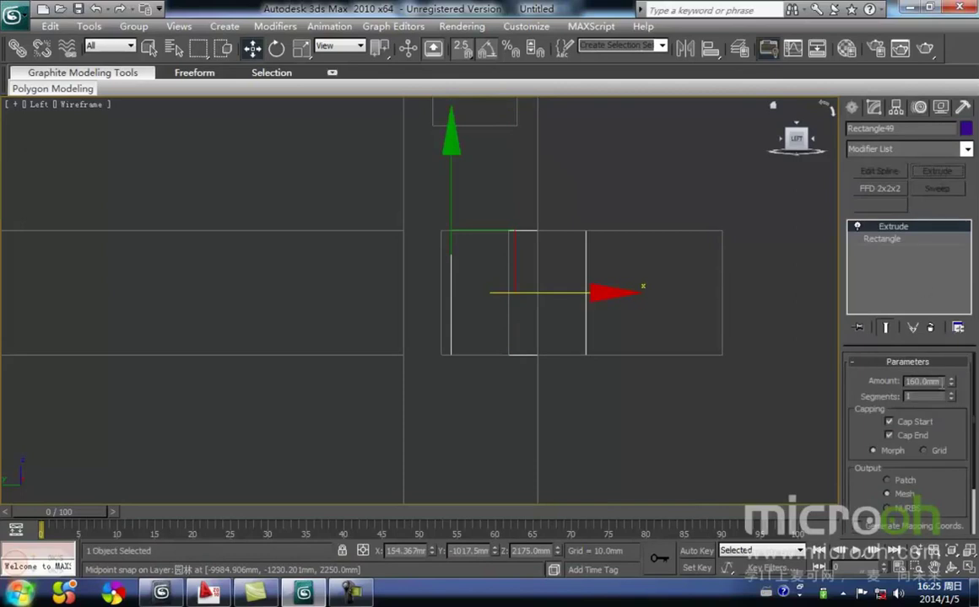
drag(941, 382, 862, 393)
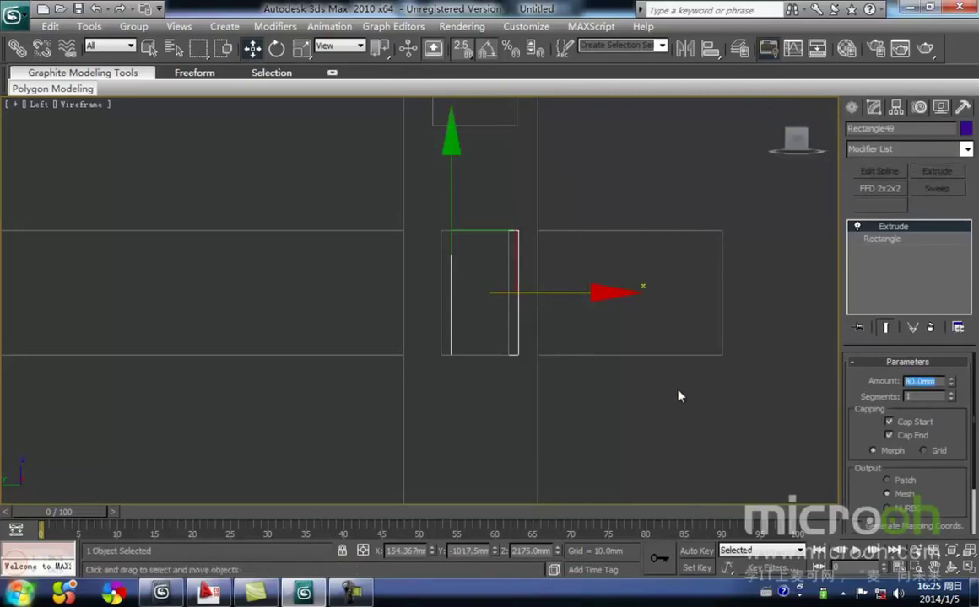
click(555, 333)
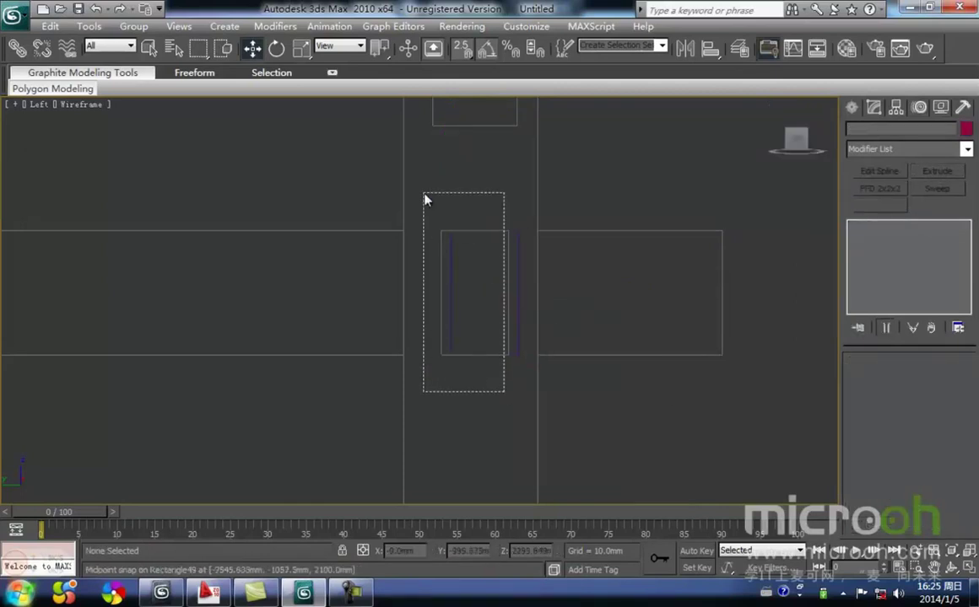
- Select the extruded beam and snap it onto the beam section drawn within the column
drag(422, 196, 423, 195)
middle_drag(459, 322, 487, 314)
key(space)
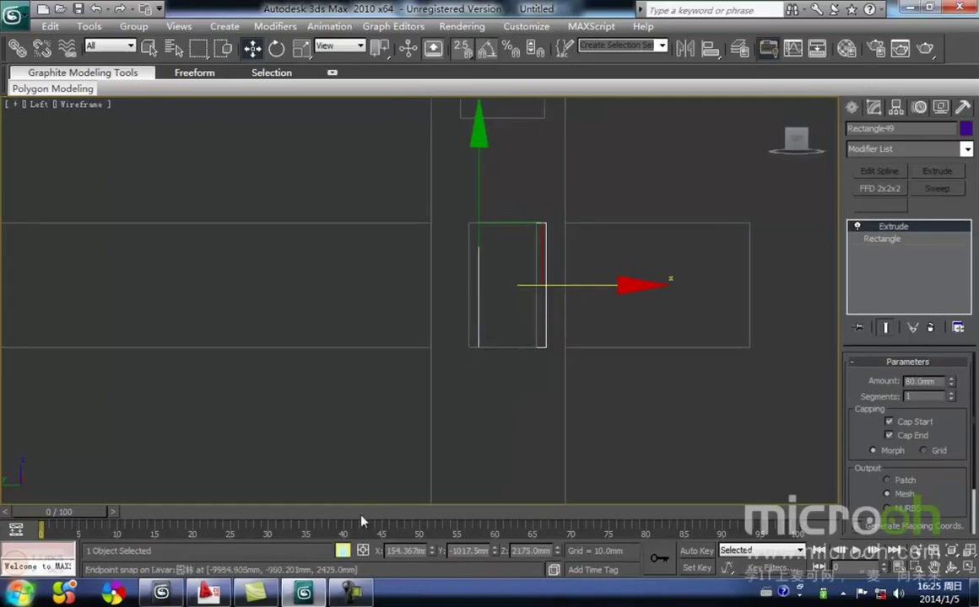
drag(479, 359, 475, 360)
key(space)
drag(529, 384, 475, 190)
- Make one instance of the beam at the matching section in the opposite column row and display it shaded
key(F3)
scroll(482, 284, down, 4)
middle_drag(474, 289, 644, 285)
scroll(601, 305, down, 2)
middle_drag(480, 323, 553, 315)
middle_drag(293, 283, 305, 262)
key(F3)
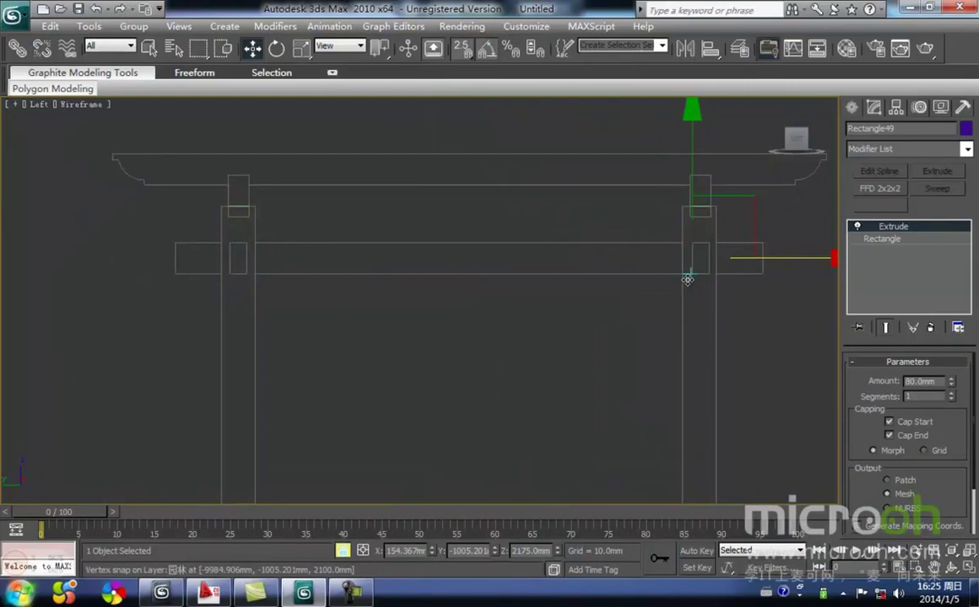
drag(688, 279, 227, 275)
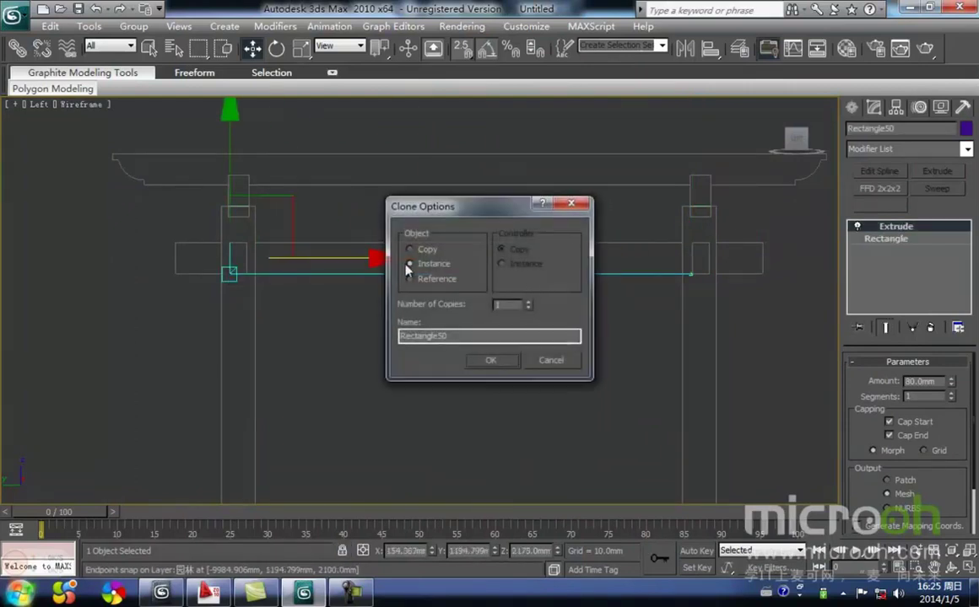
click(485, 361)
key(F3)
scroll(446, 333, down, 4)
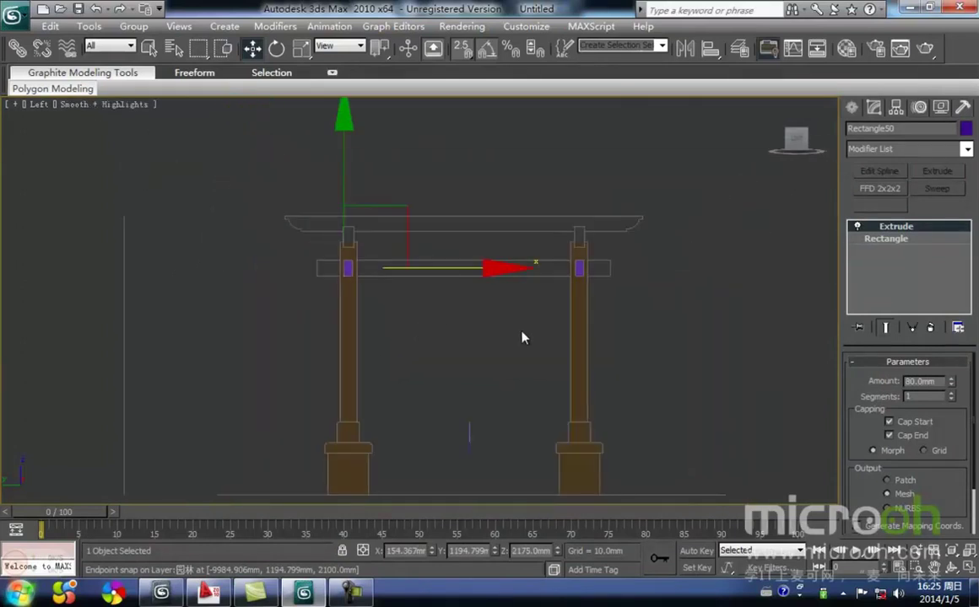
- Select both longitudinal beams in the Front view and assign the 木纹 material to them
key(f)
scroll(465, 321, down, 4)
scroll(287, 312, up, 4)
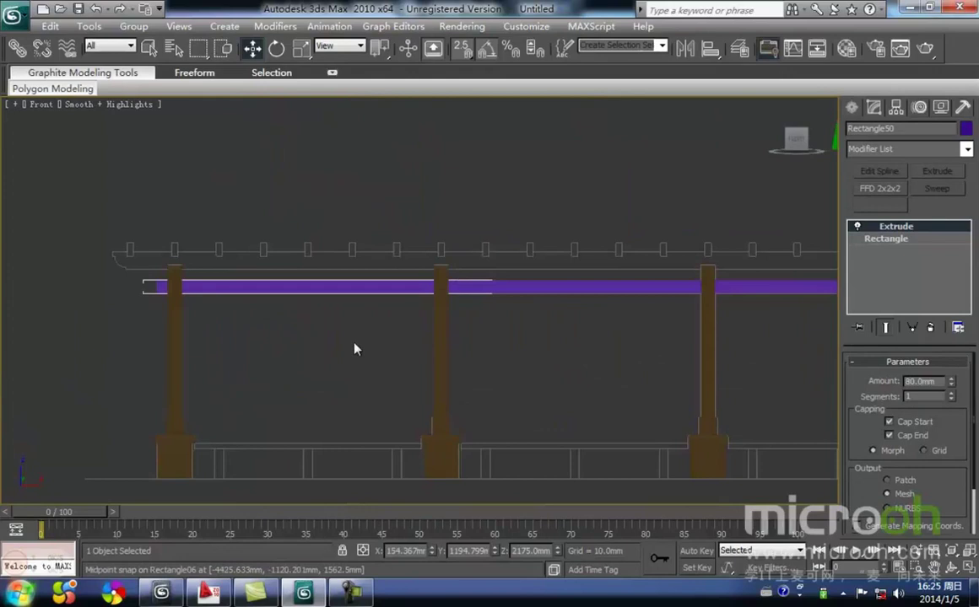
click(306, 329)
middle_drag(317, 311, 399, 345)
drag(455, 365, 384, 265)
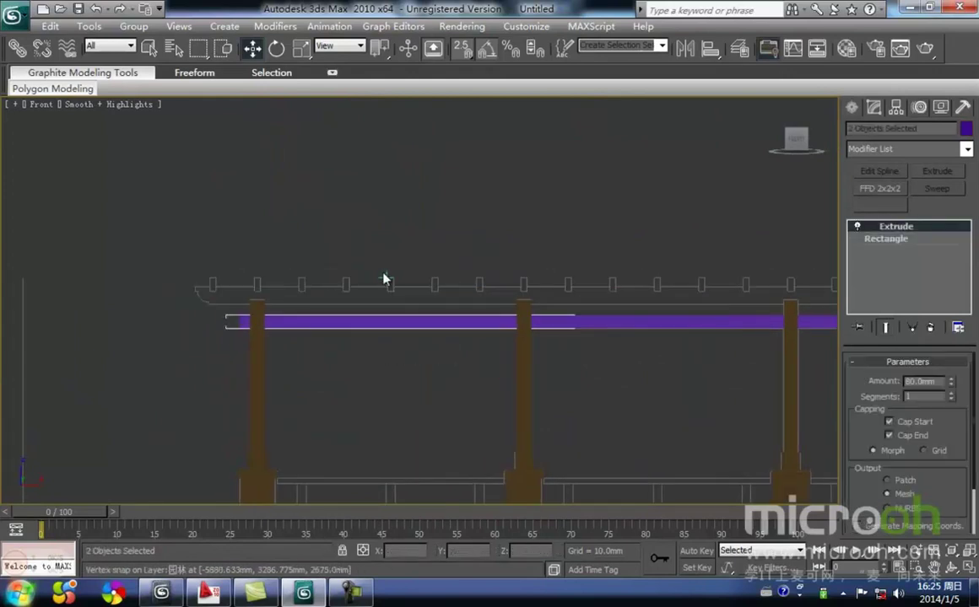
key(m)
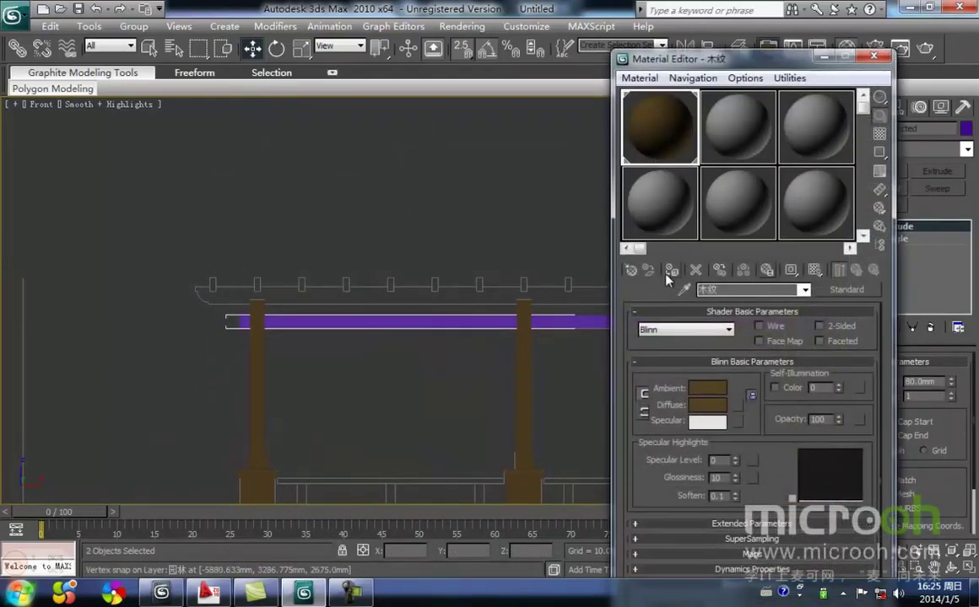
click(671, 271)
click(379, 235)
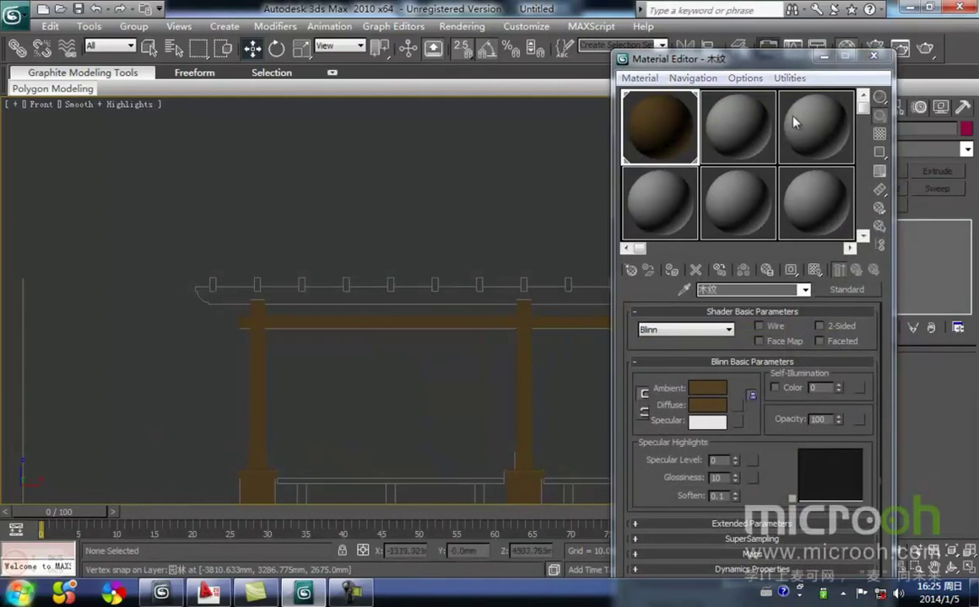
- Draw a rectangle 150 mm high and 2795 mm wide over the cross beam outline in the wireframe Left view
click(823, 57)
middle_drag(301, 289, 400, 286)
key(F3)
scroll(400, 286, up, 4)
scroll(349, 342, up, 2)
middle_drag(329, 352, 446, 323)
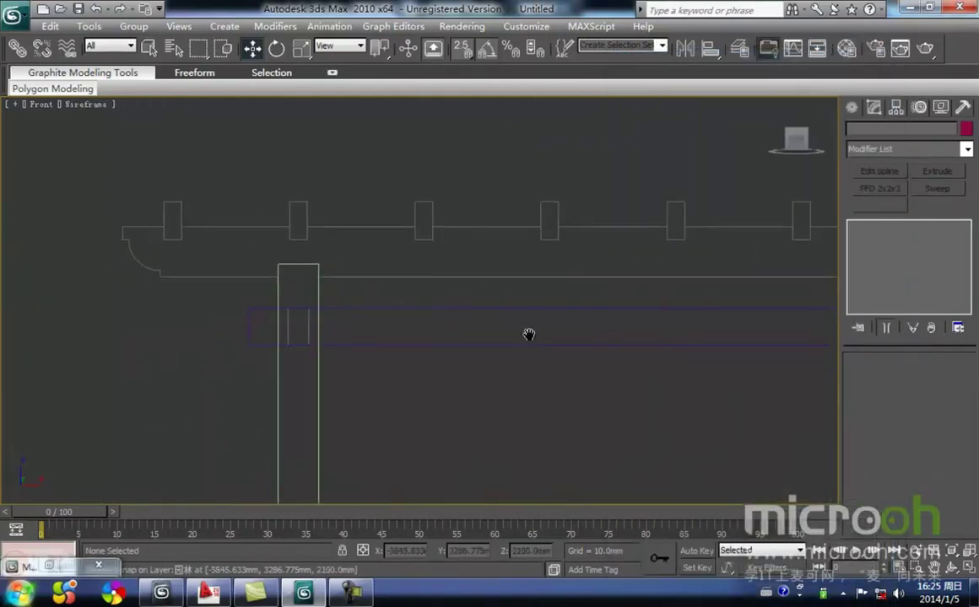
scroll(541, 337, down, 4)
middle_drag(549, 347, 410, 344)
drag(449, 289, 443, 279)
key(l)
key(z)
scroll(314, 276, down, 2)
middle_drag(310, 276, 368, 291)
middle_drag(419, 310, 336, 311)
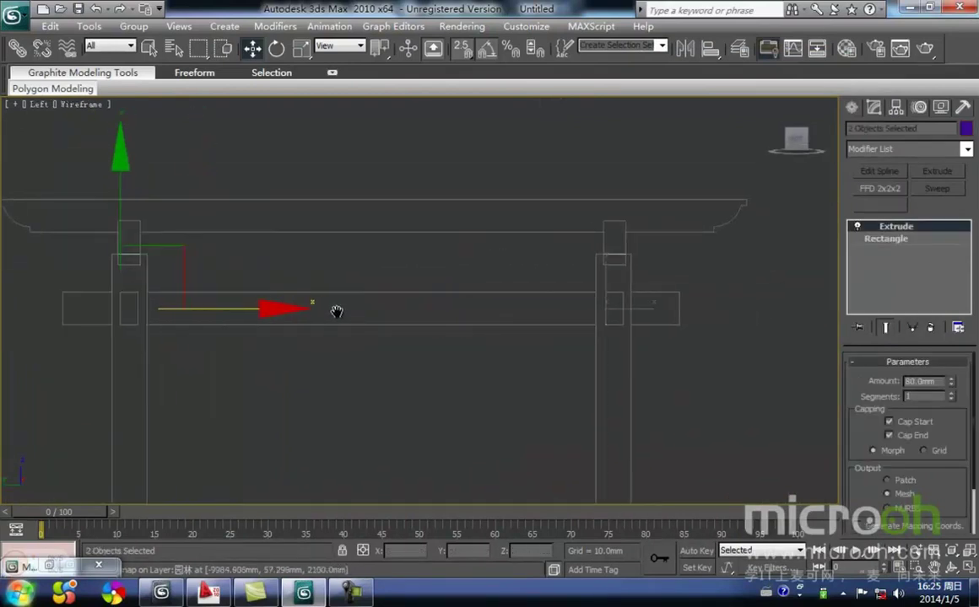
click(852, 108)
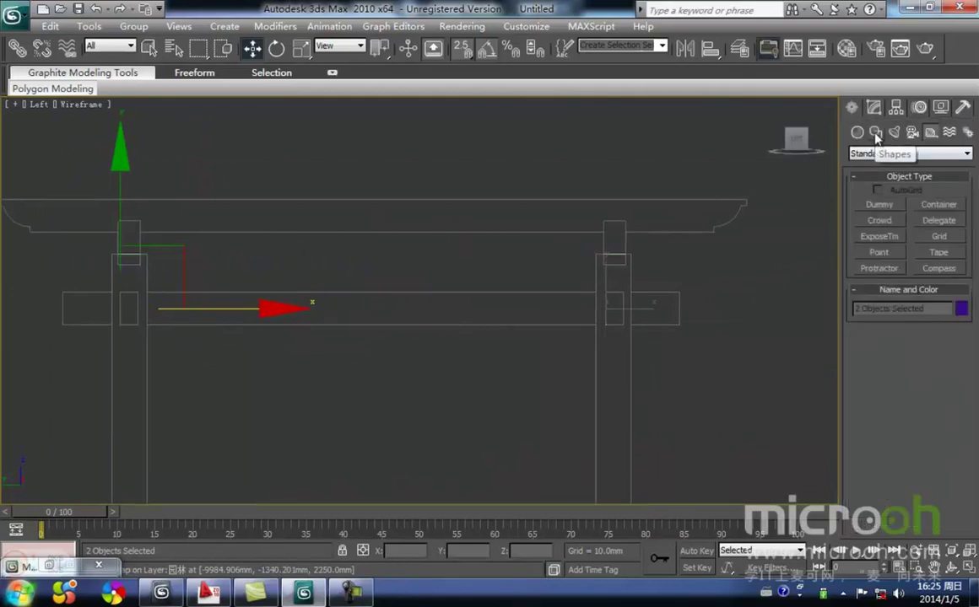
click(875, 134)
click(939, 217)
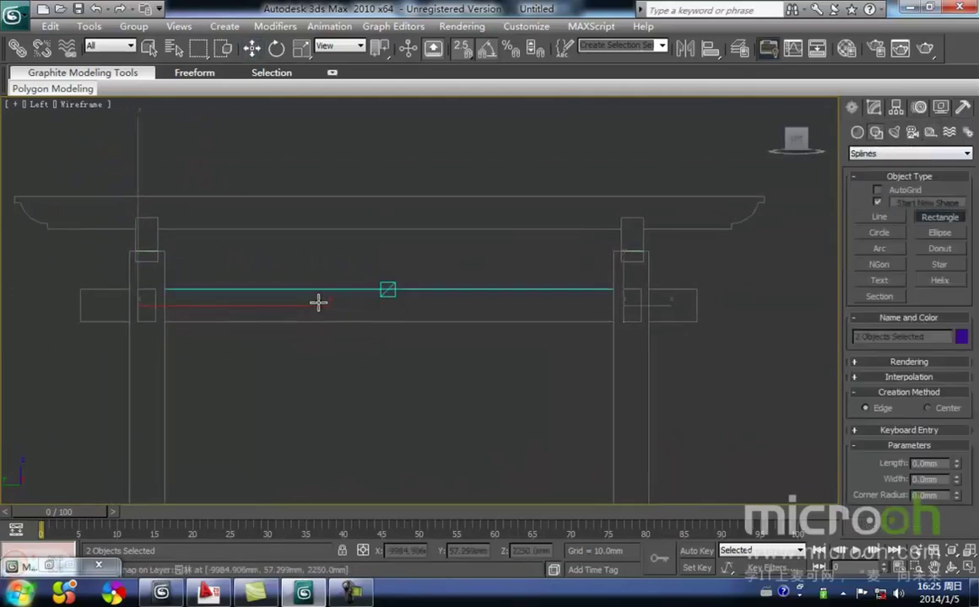
mouse_move(82, 287)
mouse_down()
mouse_move(511, 437)
mouse_move(698, 323)
mouse_up()
- Select the cross beam rectangle and move it horizontally in the Front view to the pergola's first column
key(w)
drag(730, 376, 689, 265)
middle_drag(687, 374, 639, 377)
key(f)
key(z)
middle_drag(342, 316, 485, 341)
scroll(485, 336, down, 7)
middle_drag(410, 330, 667, 331)
scroll(671, 331, down, 3)
key(space)
drag(672, 331, 127, 323)
middle_drag(127, 323, 579, 347)
middle_drag(354, 341, 511, 338)
scroll(516, 341, up, 4)
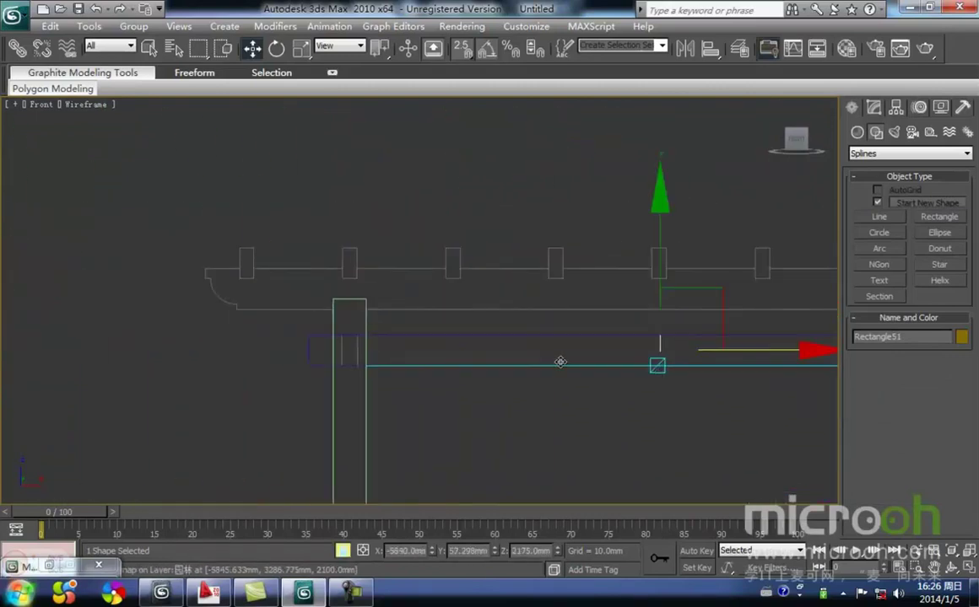
drag(666, 378, 317, 375)
- Snap the rectangle onto the left edge of the small beam section inside the first column
scroll(401, 345, up, 4)
scroll(401, 346, up, 2)
middle_drag(296, 354, 550, 220)
drag(369, 334, 471, 334)
scroll(426, 303, up, 4)
middle_drag(529, 334, 435, 345)
click(435, 345)
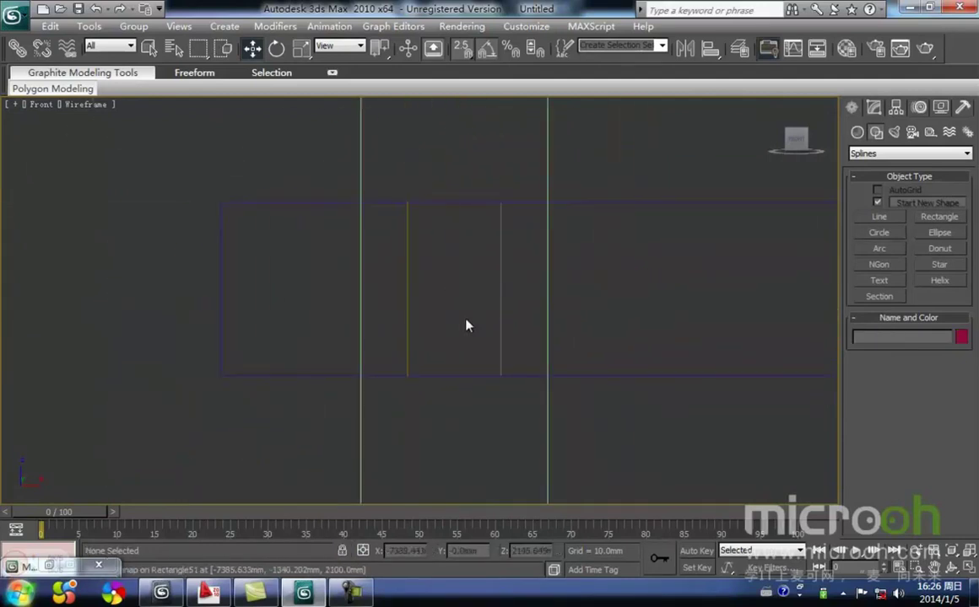
- Measure the width of the beam section inside the first column with a Tape helper
click(930, 134)
click(939, 253)
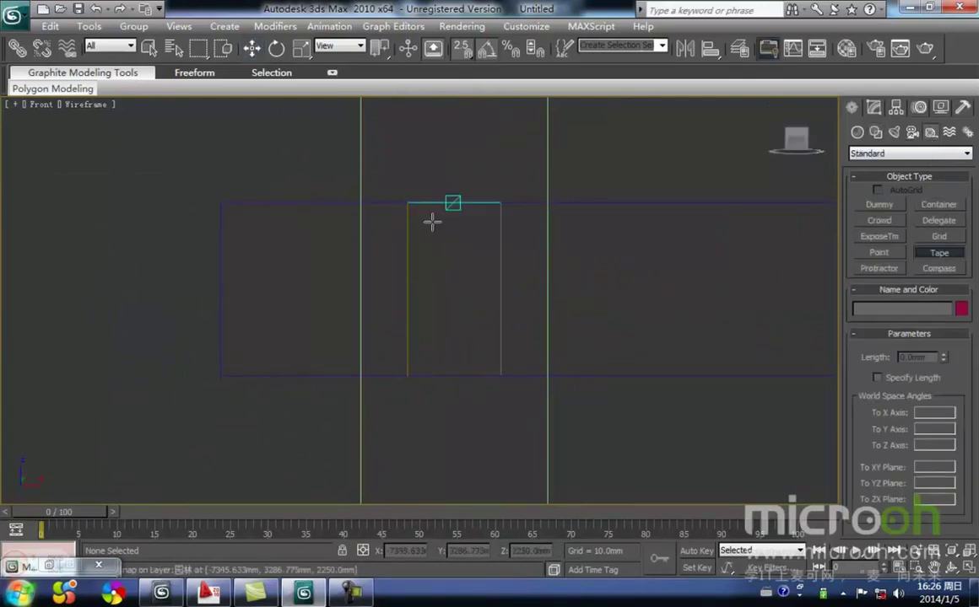
drag(407, 204, 503, 218)
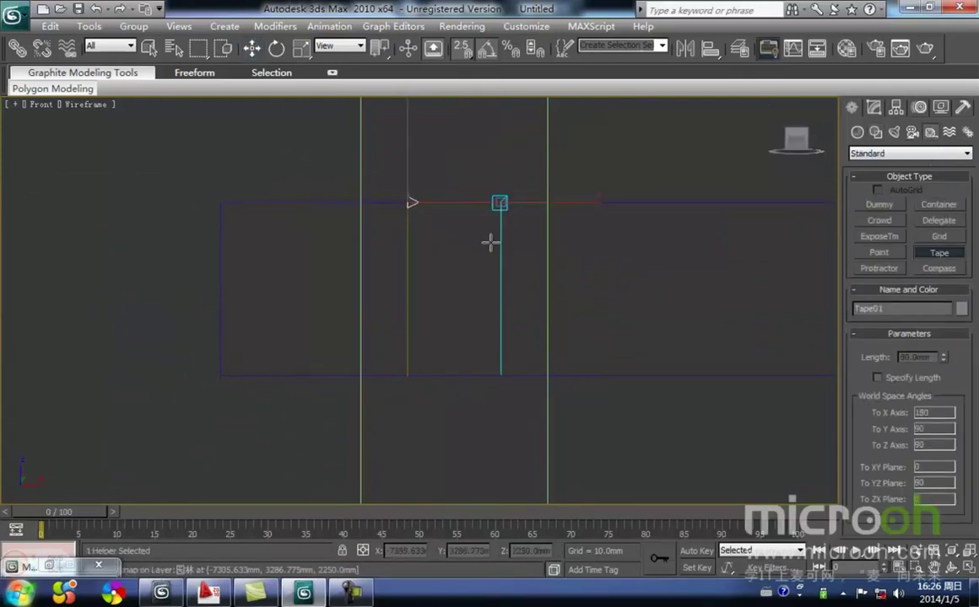
key(w)
middle_drag(474, 252, 422, 283)
click(419, 274)
- Extrude the cross beam rectangle by 80 mm and snap the solid into the beam section inside the column
drag(375, 342, 341, 325)
click(874, 105)
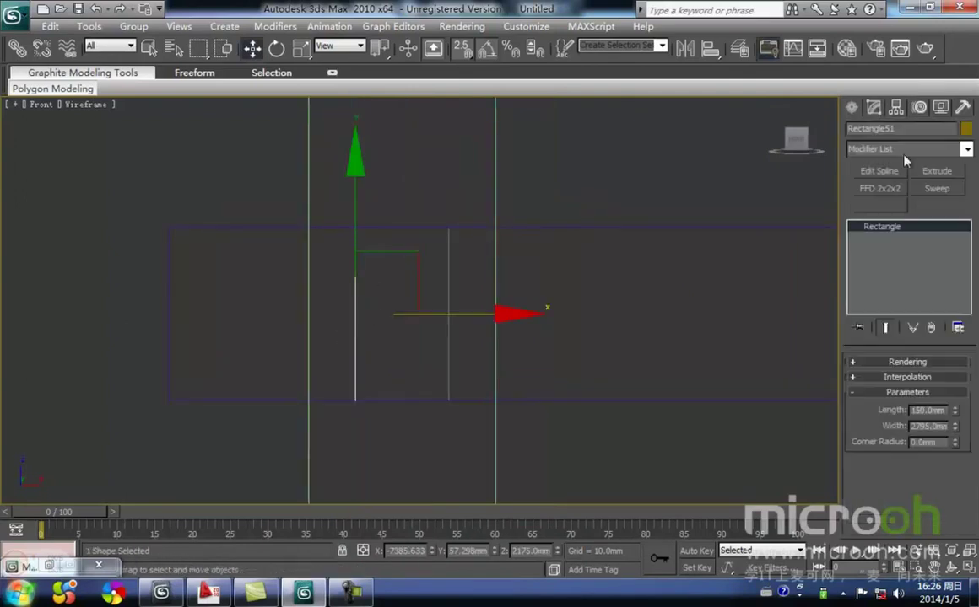
click(937, 173)
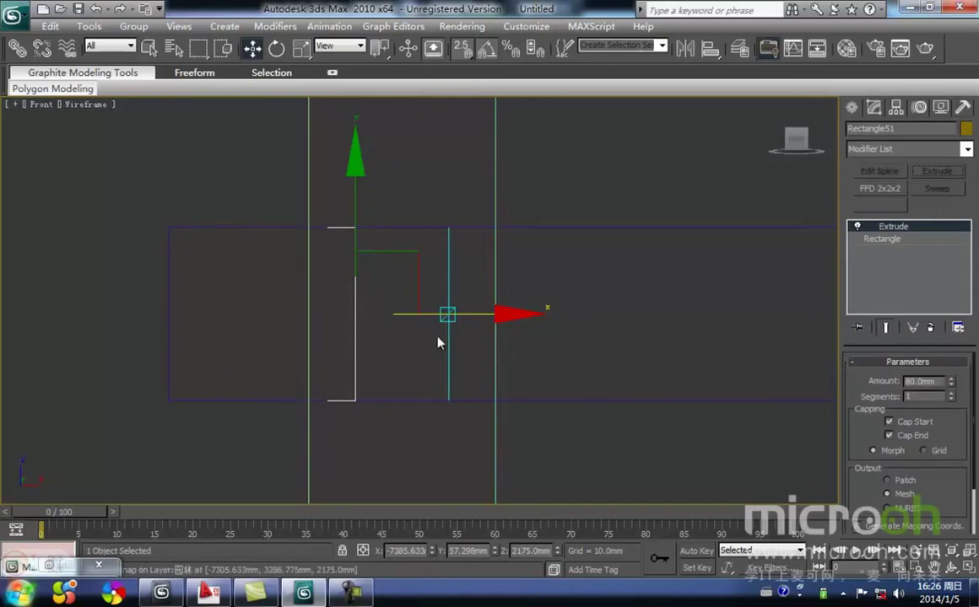
middle_drag(421, 349, 440, 281)
drag(375, 333, 467, 332)
- Display the cross beam shaded and assign the 木纹 material to it
scroll(434, 315, down, 2)
middle_drag(574, 305, 268, 301)
scroll(472, 298, down, 1)
scroll(268, 301, down, 1)
middle_drag(347, 305, 327, 299)
scroll(326, 300, up, 1)
key(F3)
middle_drag(190, 297, 370, 288)
key(m)
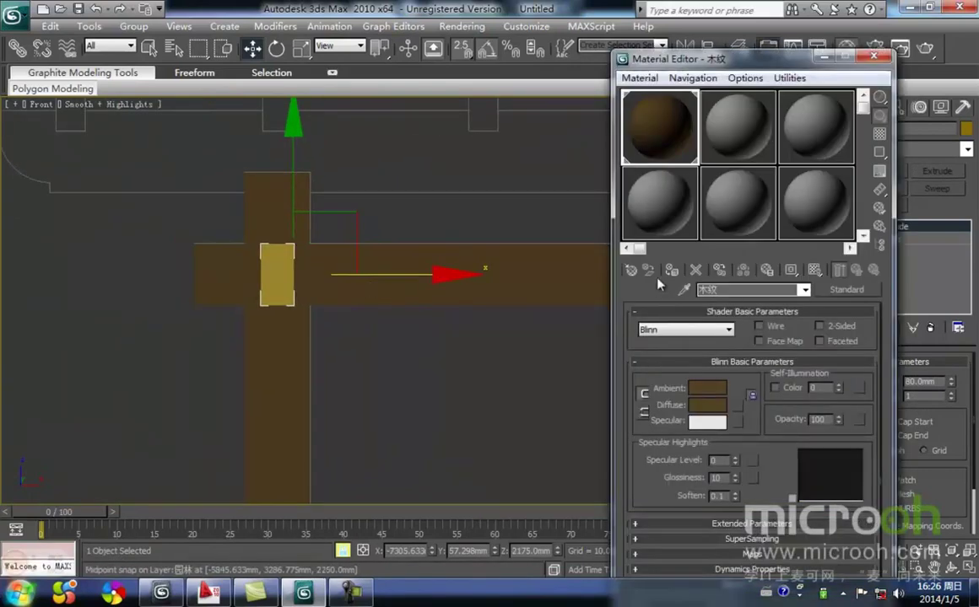
click(671, 270)
click(822, 56)
- Clone the cross beam as 5 instances, spaced from the first column's beam section to the next column's
key(F3)
scroll(312, 323, down, 4)
middle_drag(254, 316, 282, 317)
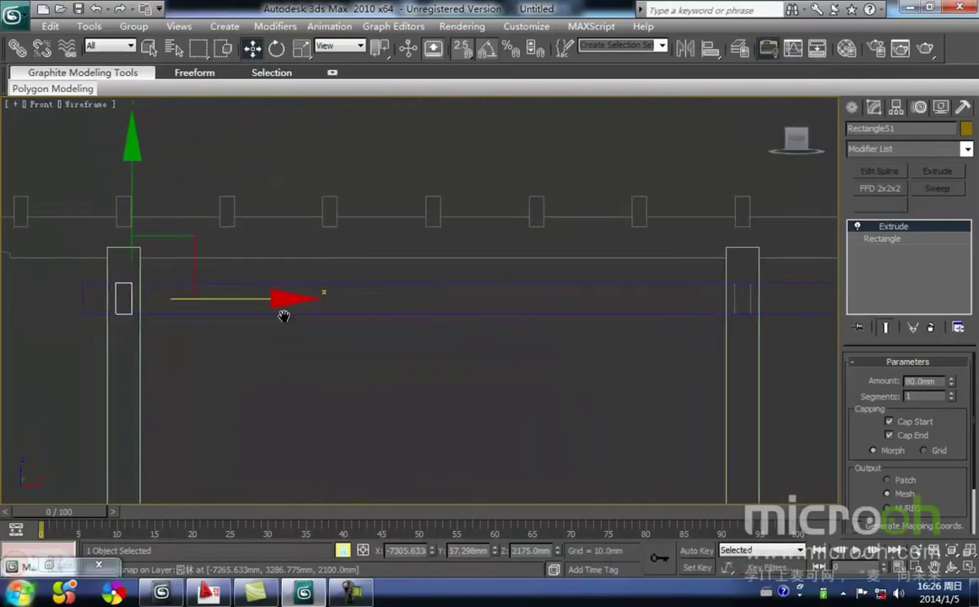
key(space)
mouse_move(131, 319)
shift+mouse_down()
mouse_move(201, 327)
mouse_move(752, 315)
shift+mouse_up()
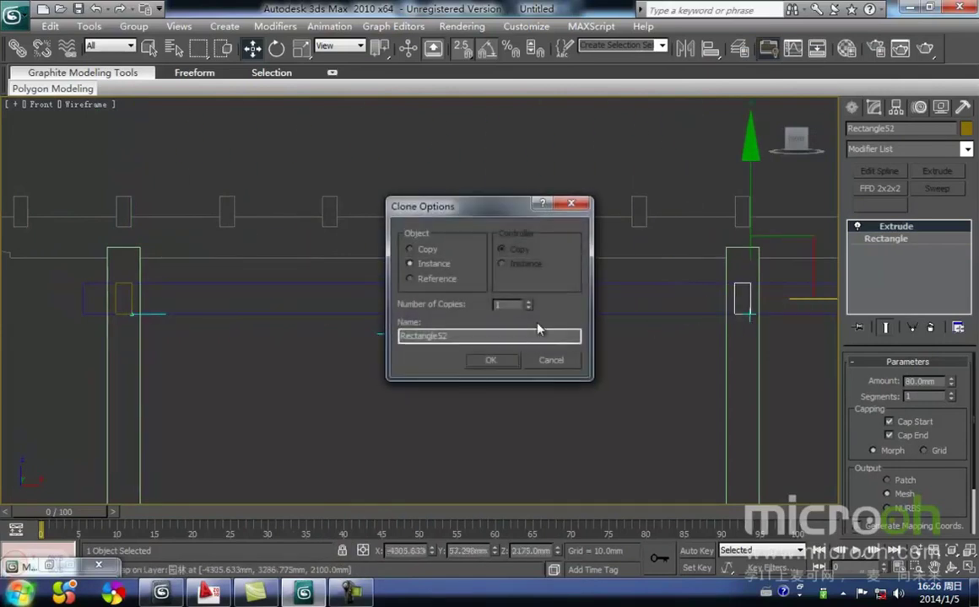
click(503, 307)
text(5)
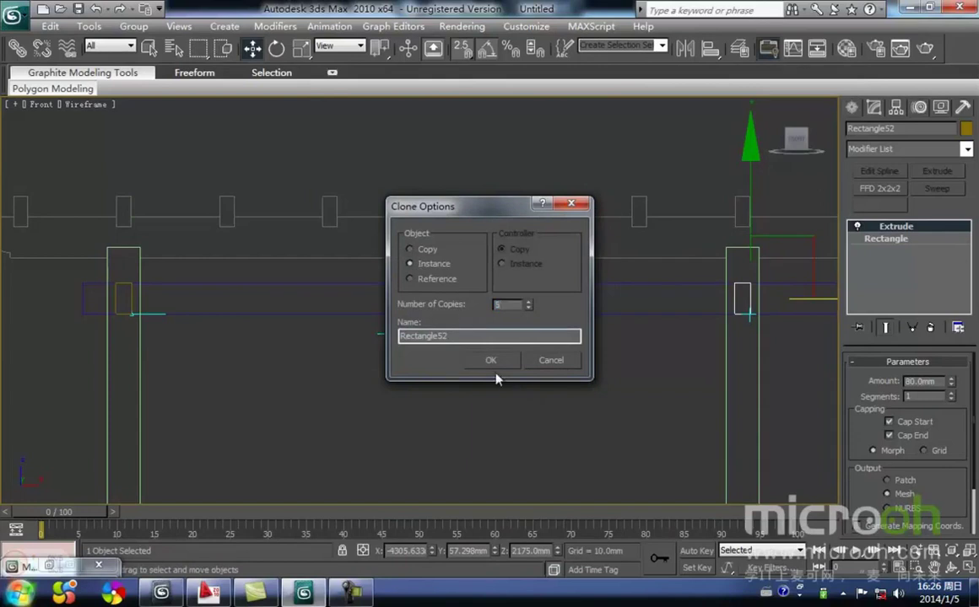
click(498, 364)
scroll(516, 323, down, 10)
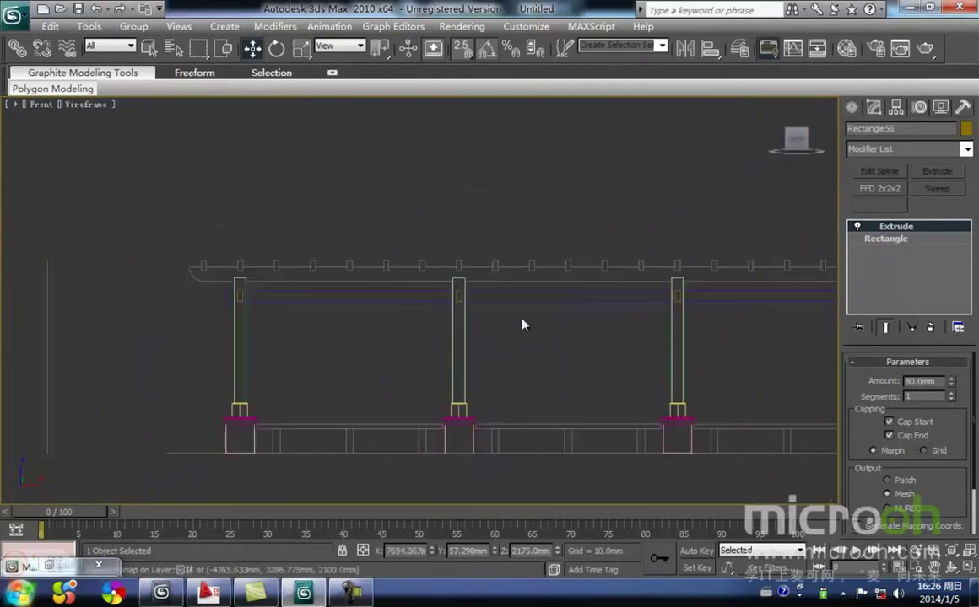
- Examine the cross beams along the column rows in the Front view and in a shaded orbited view
middle_drag(414, 324, 388, 325)
scroll(553, 329, up, 4)
middle_drag(550, 334, 472, 341)
scroll(473, 338, up, 2)
mouse_move(535, 330)
middle_down()
mouse_move(526, 340)
mouse_move(597, 326)
middle_up()
key(F3)
middle_drag(527, 323, 478, 312)
scroll(387, 336, down, 4)
alt+middle_drag(387, 336, 438, 358)
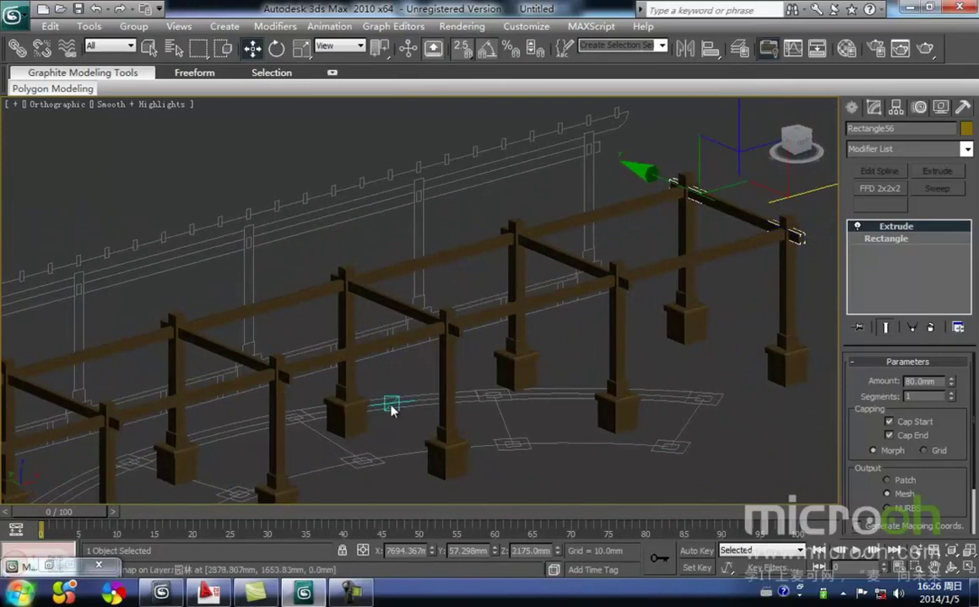
middle_drag(406, 398, 529, 328)
scroll(523, 331, down, 3)
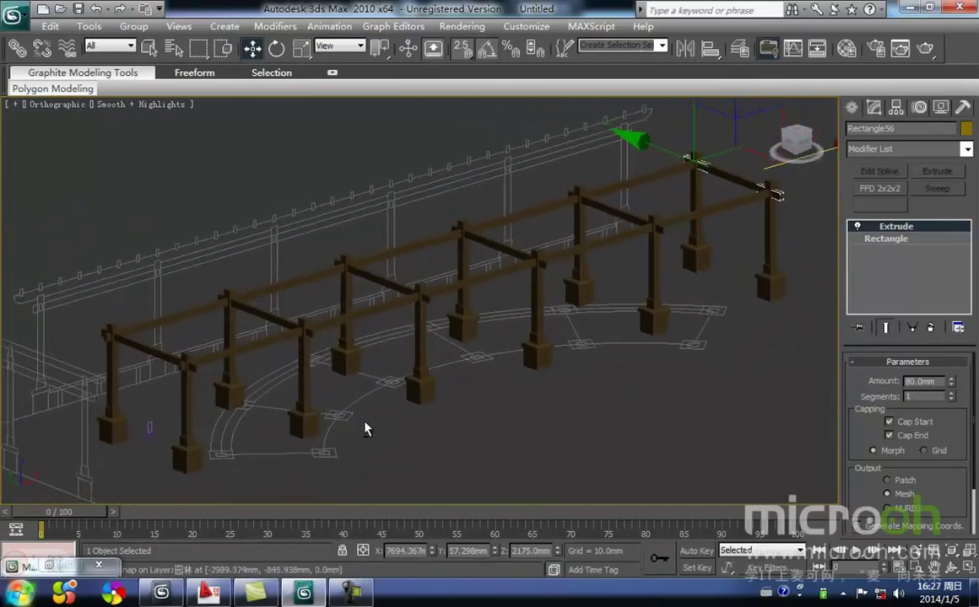